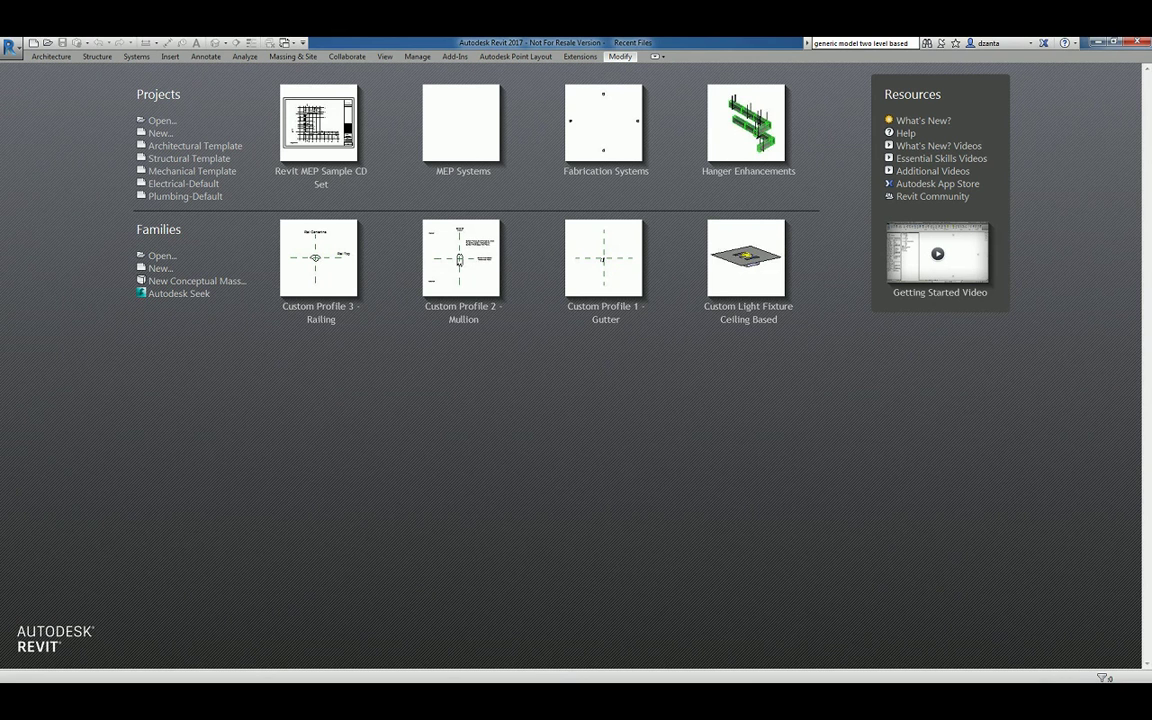
Step: Create a new family from the Profile-Reveal.rft template
left_click(453, 503)
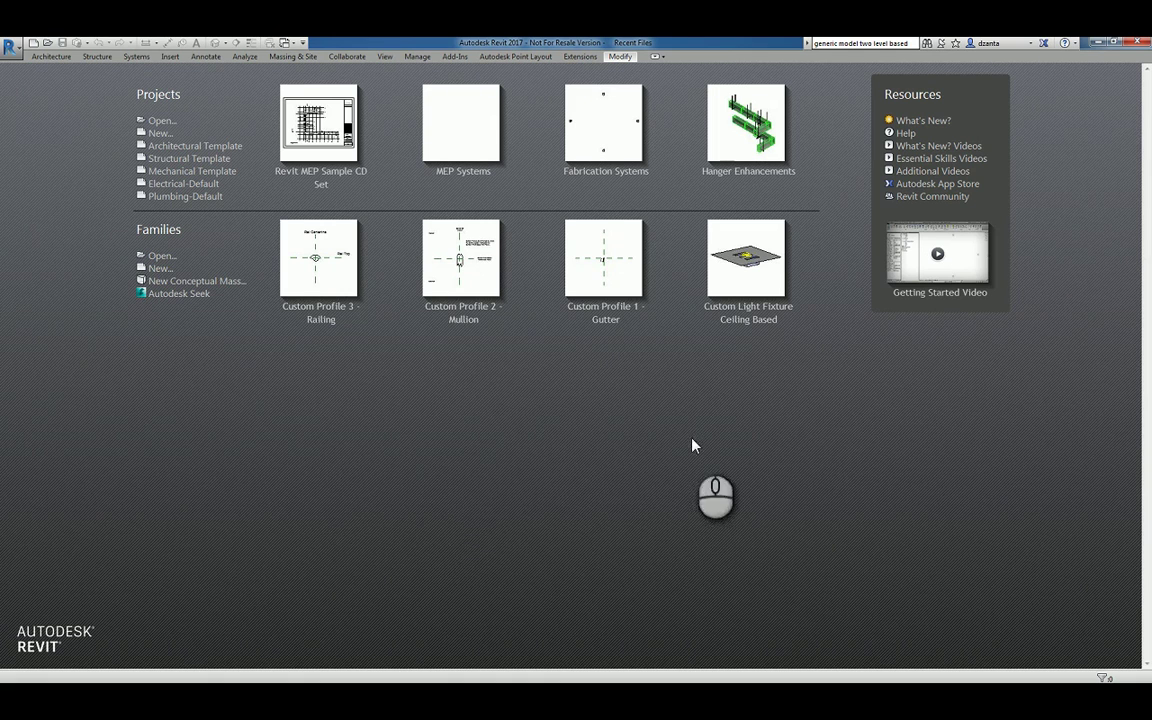
left_click(163, 270)
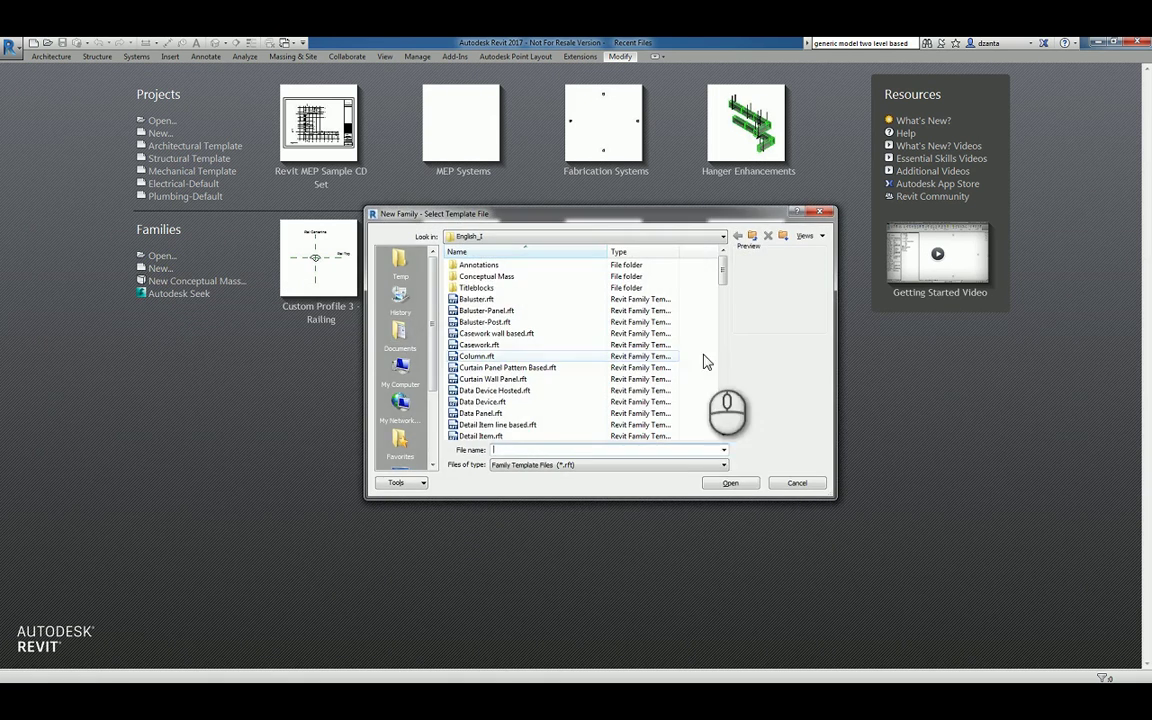
left_click(722, 411)
left_click(722, 411)
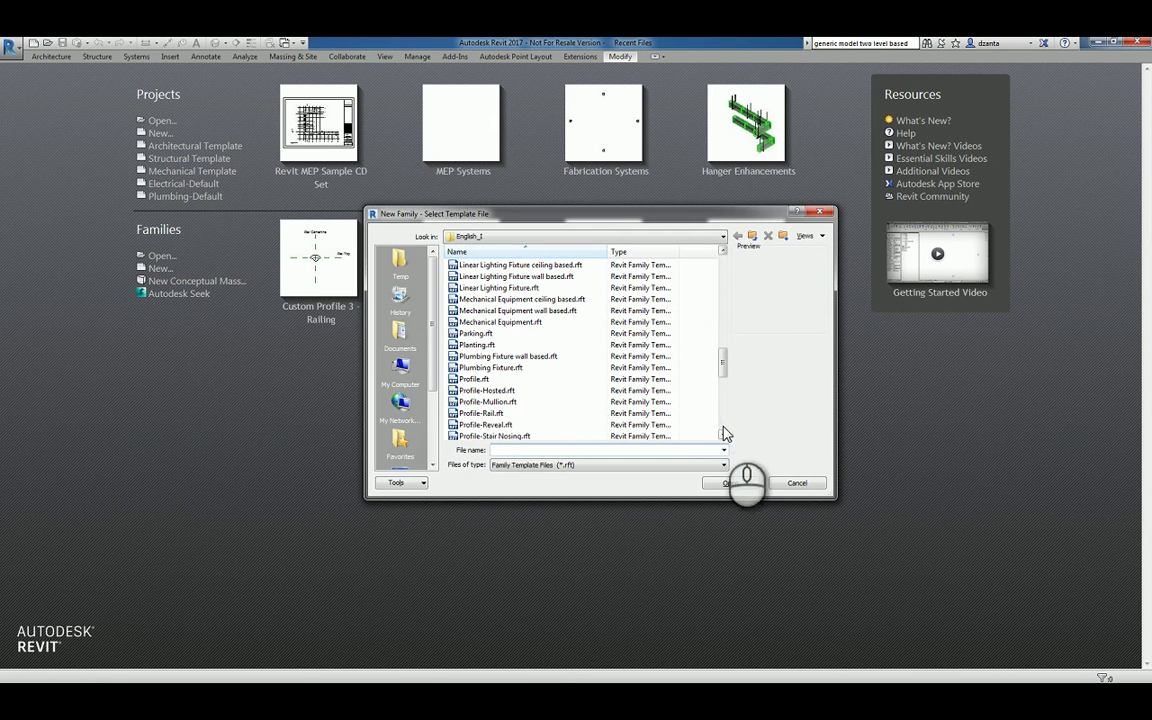
left_click(724, 437)
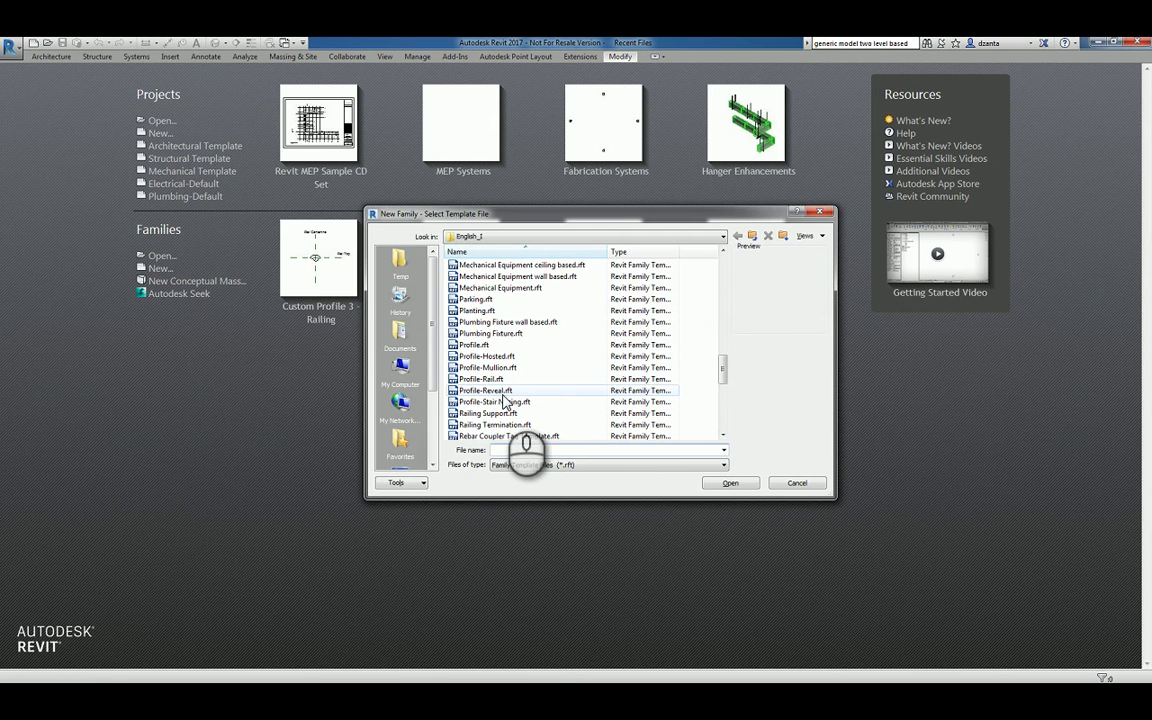
left_click(504, 393)
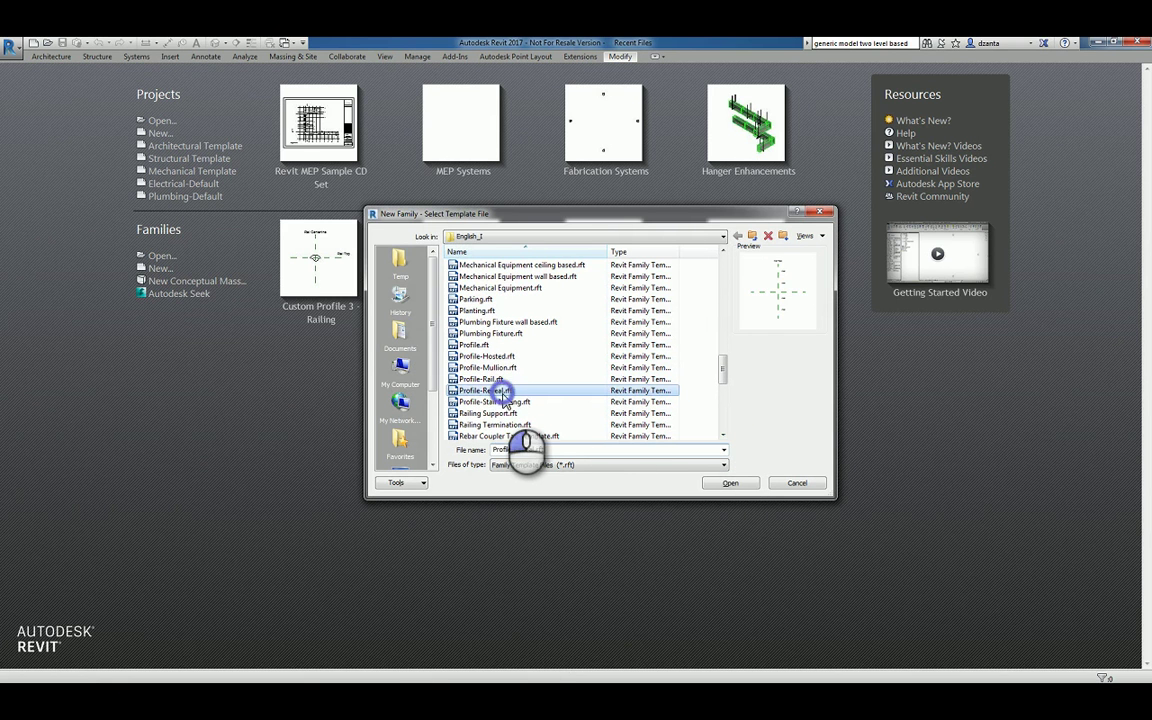
left_click(733, 483)
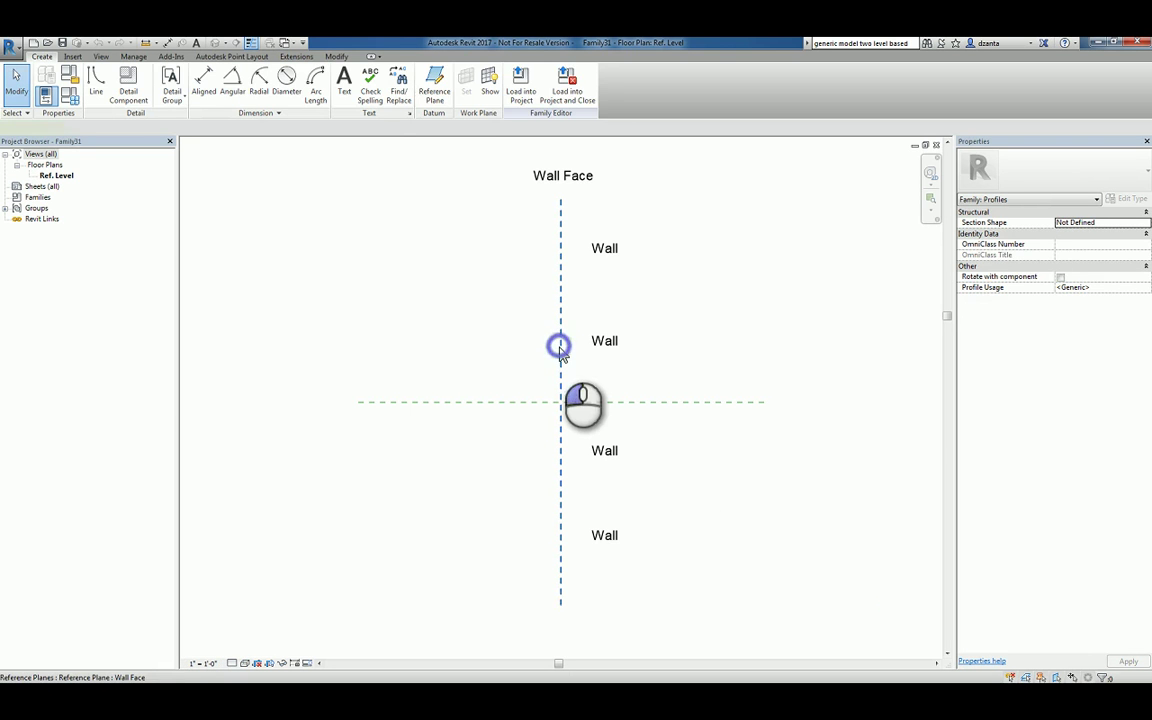
left_click(560, 348)
left_click(623, 403)
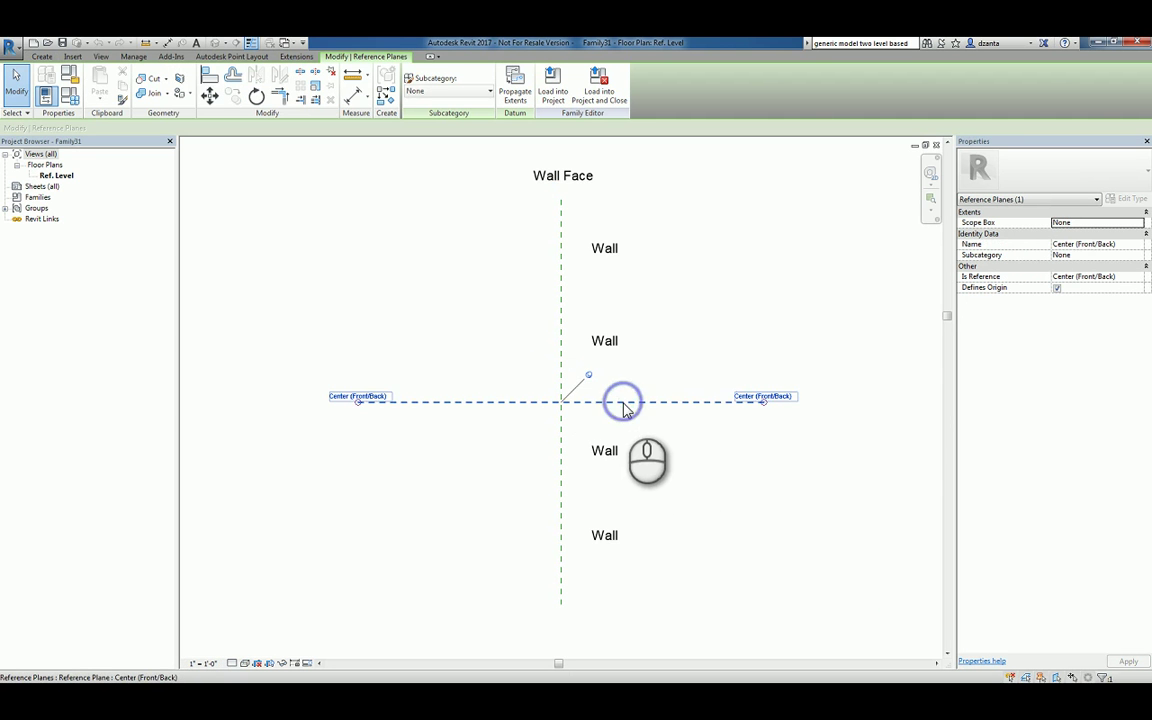
left_click(562, 318)
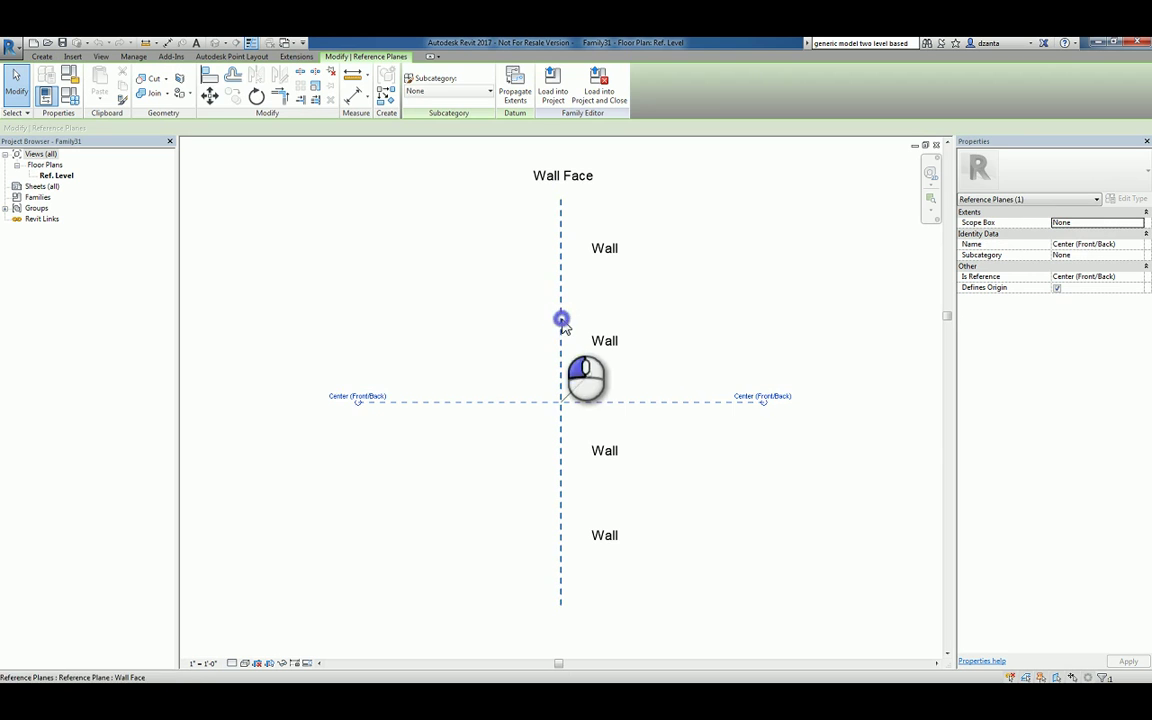
left_click(662, 432)
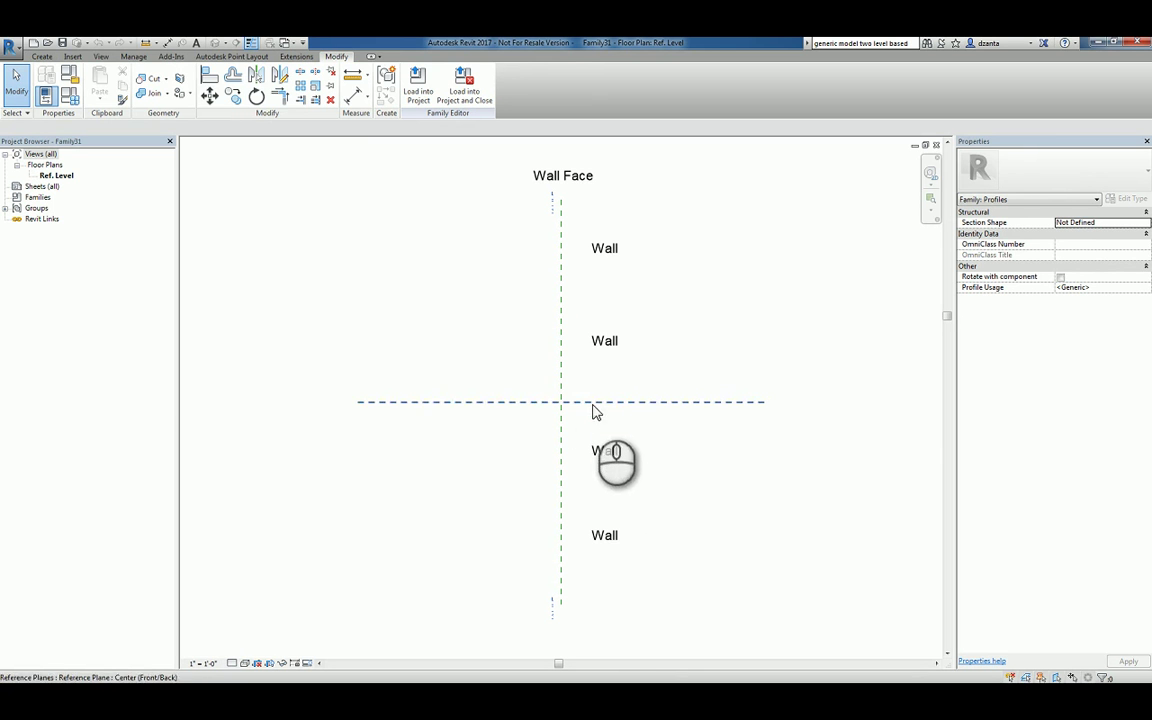
left_click(561, 222)
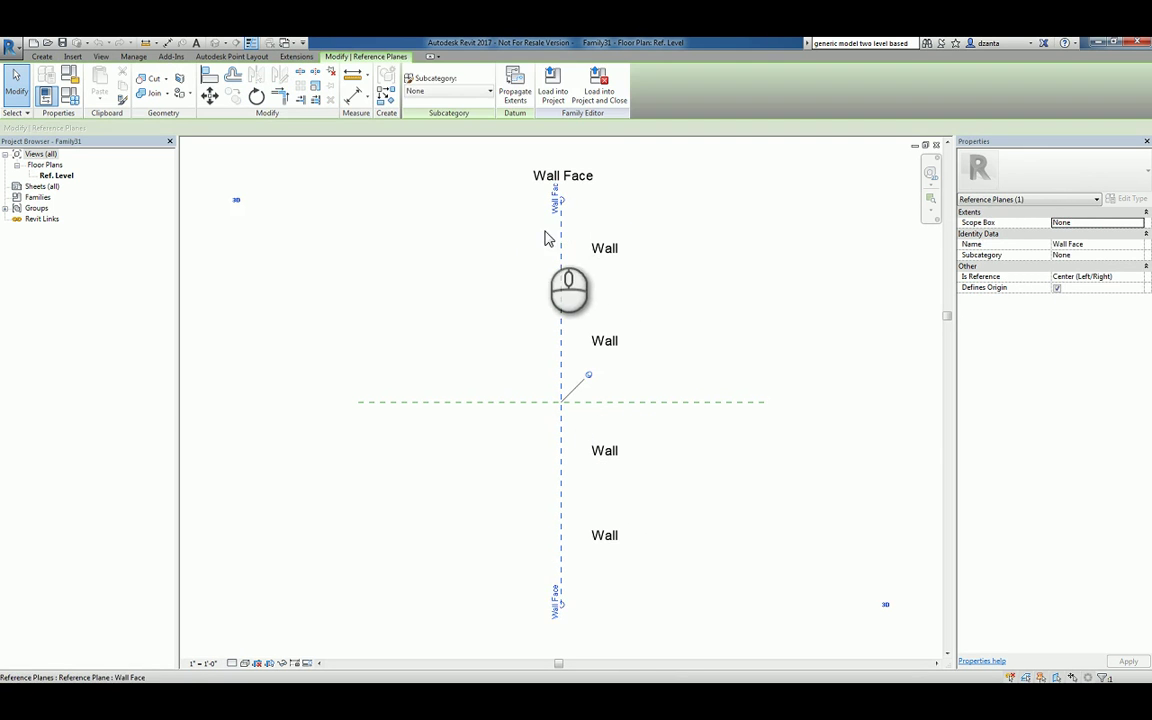
left_click(522, 249)
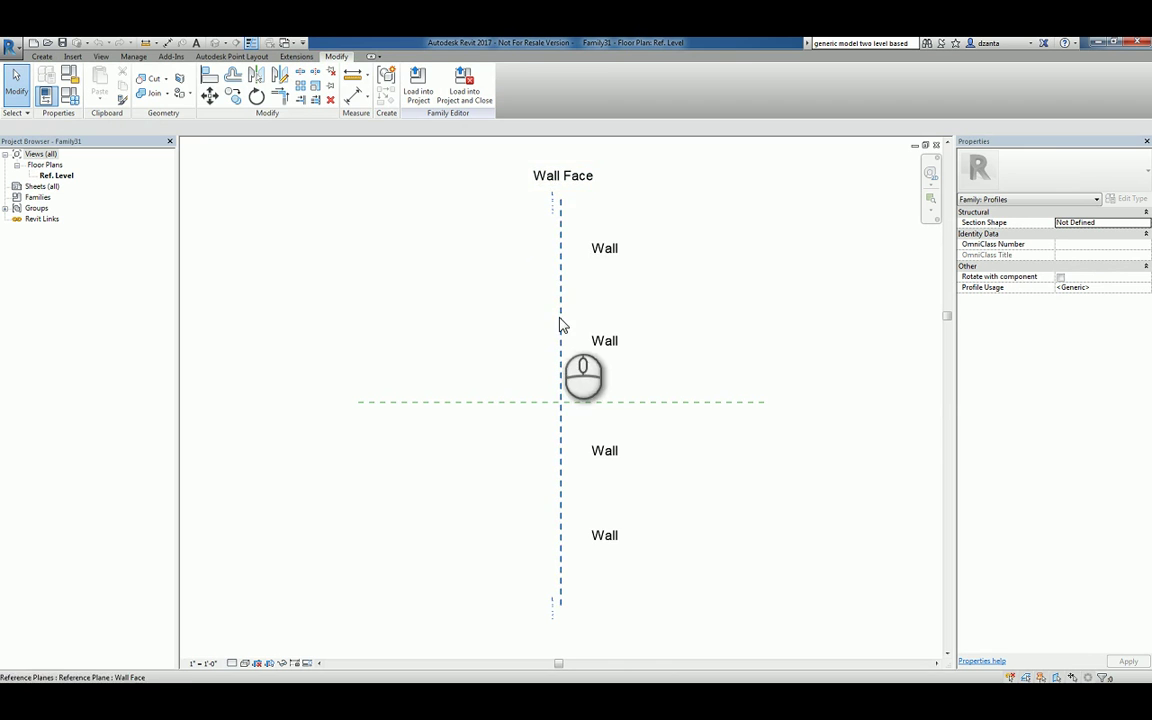
scroll(560, 390, "up", 8)
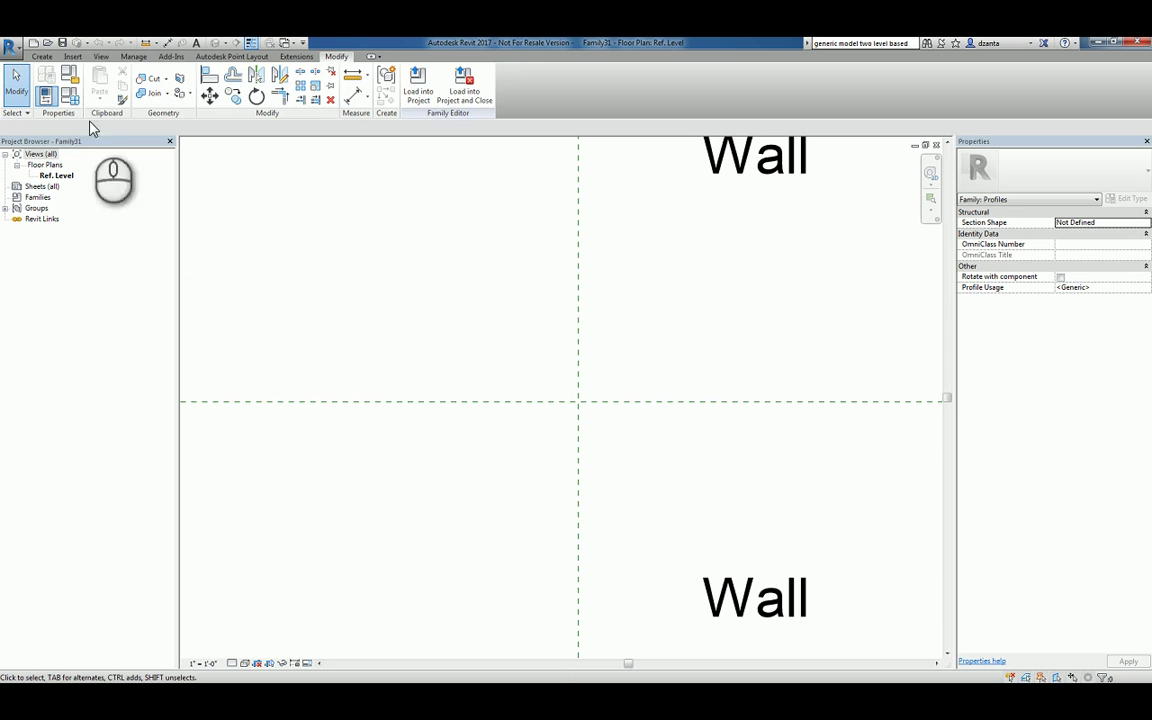
Step: Sketch angled and vertical lines from Wall Face, plus a narrow ellipse at the plane intersection
left_click(42, 56)
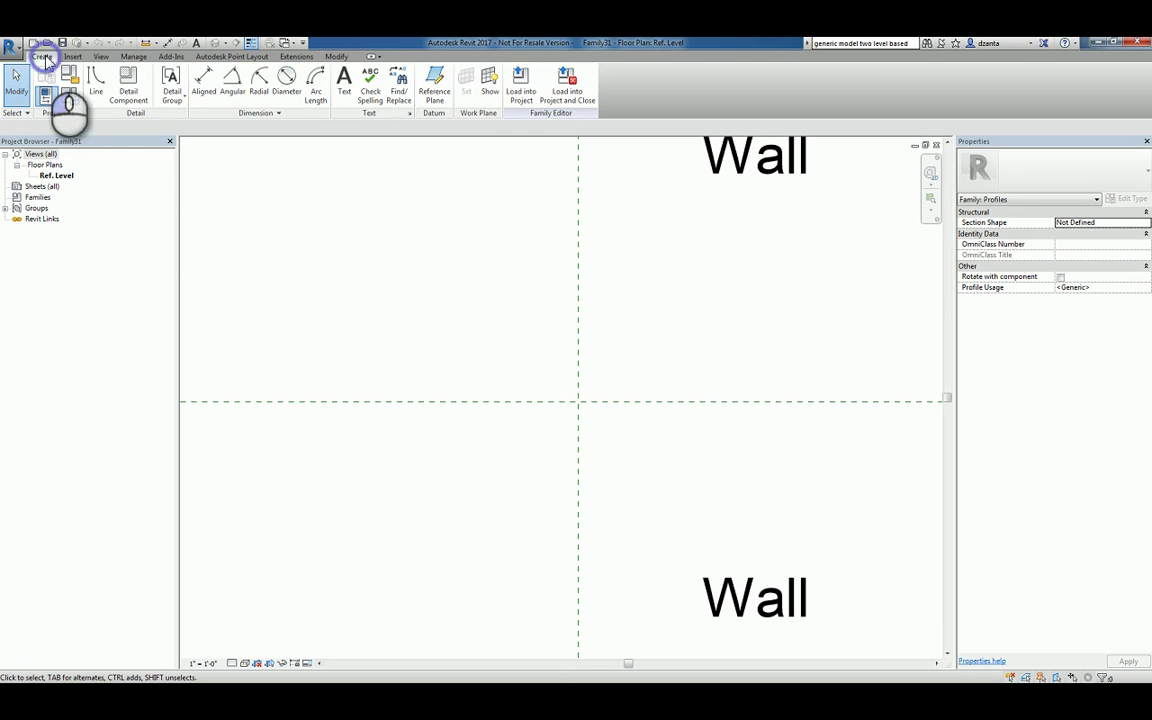
left_click(97, 90)
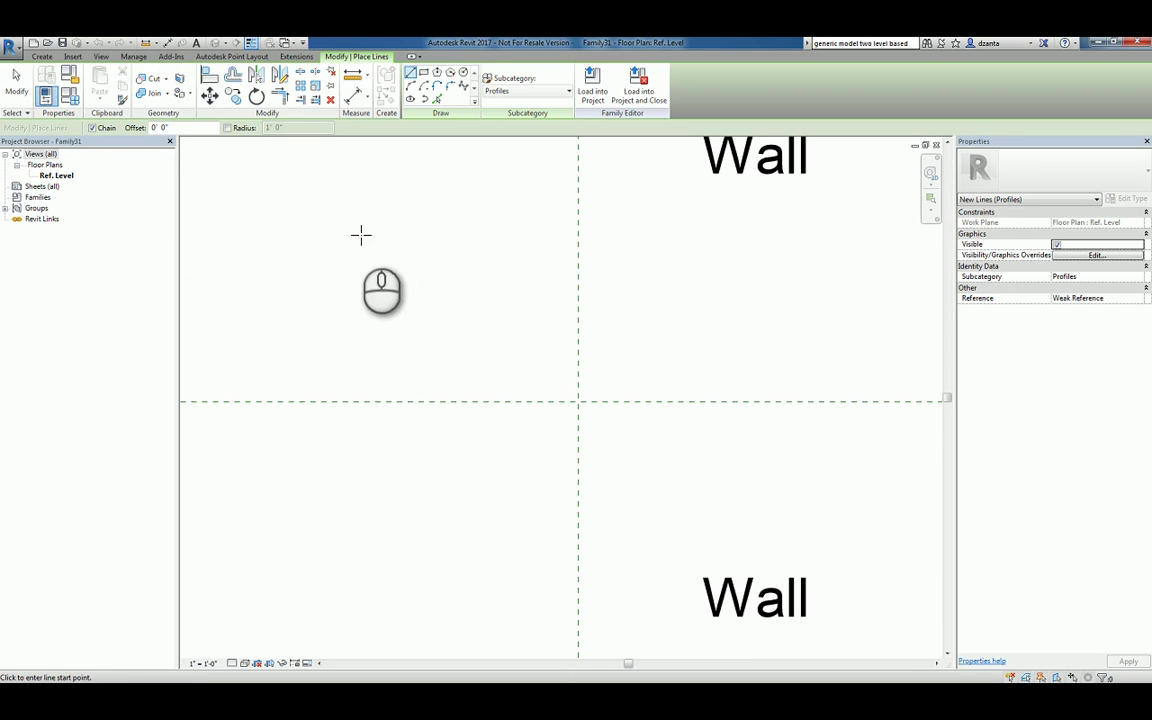
left_click(577, 244)
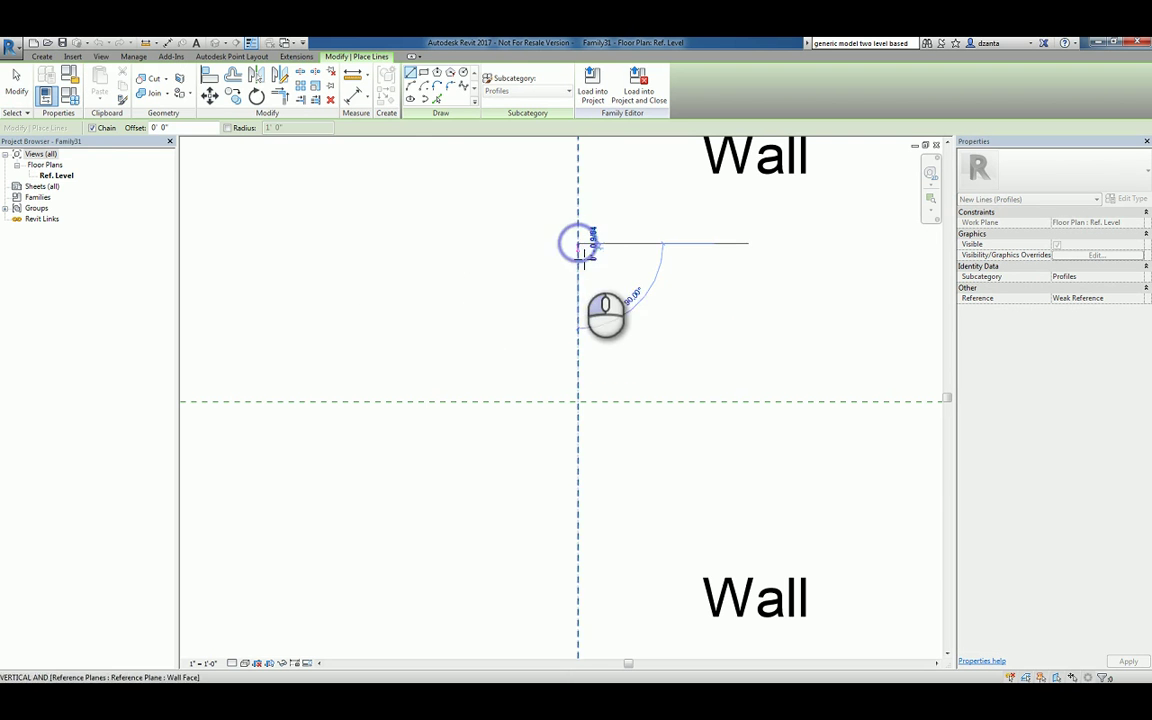
left_click(591, 276)
left_click(593, 318)
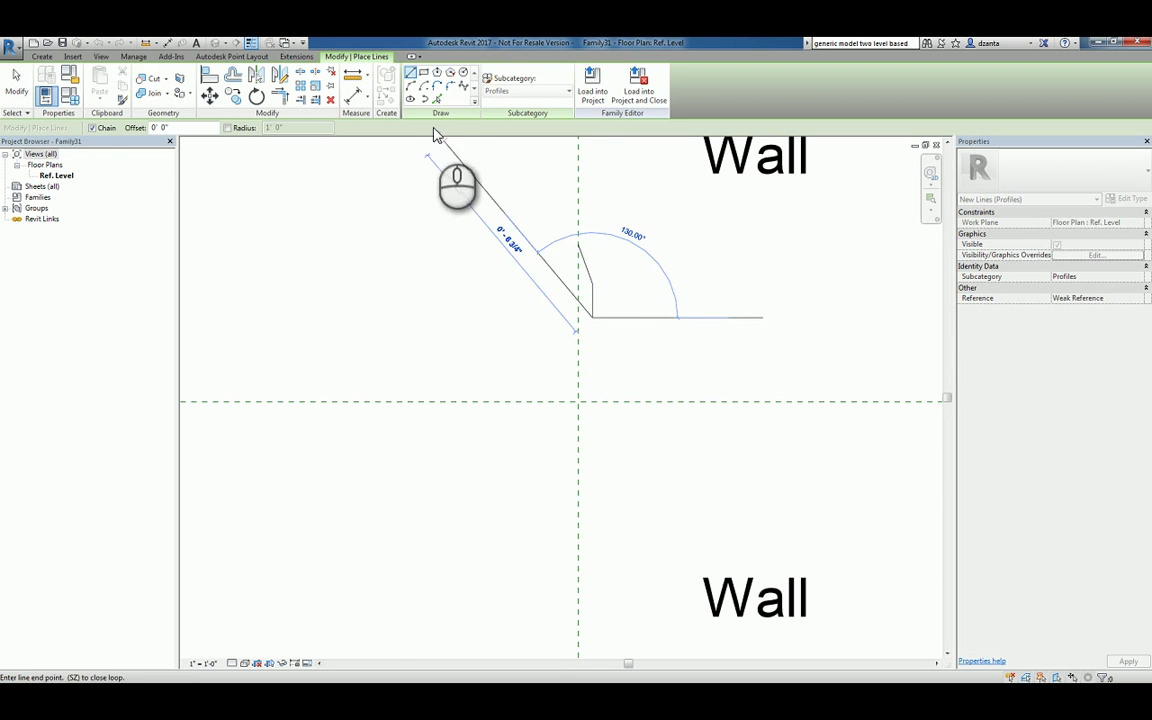
left_click(410, 99)
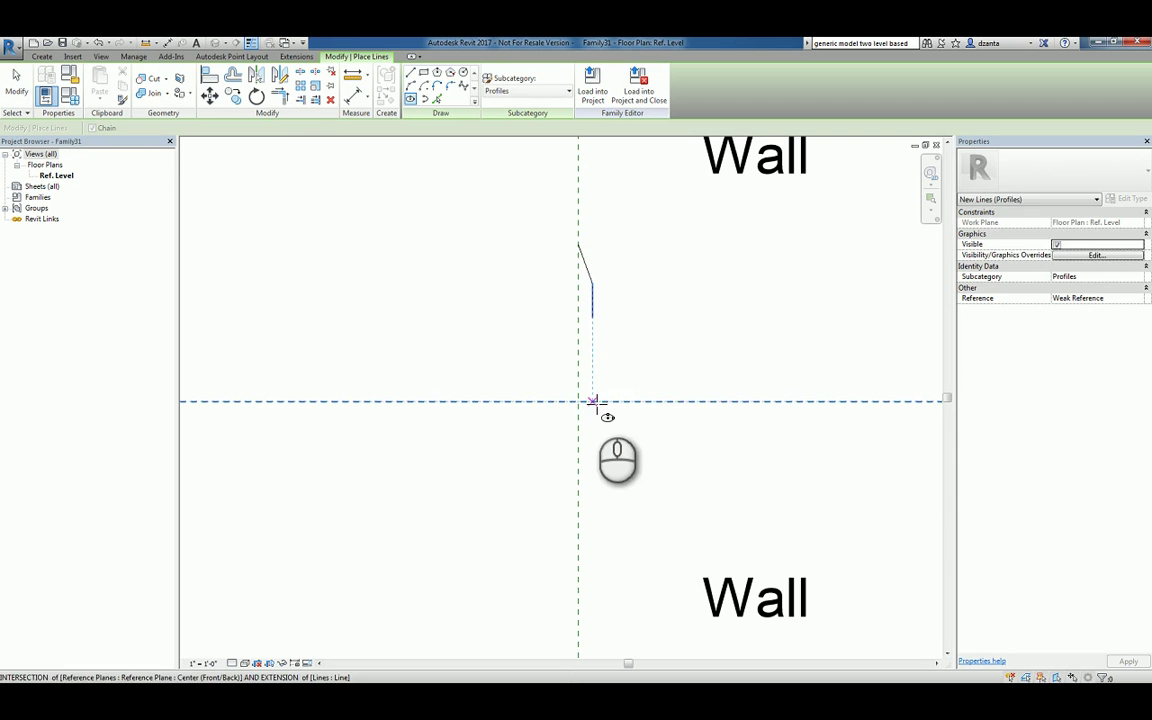
left_click(593, 401)
left_click(592, 318)
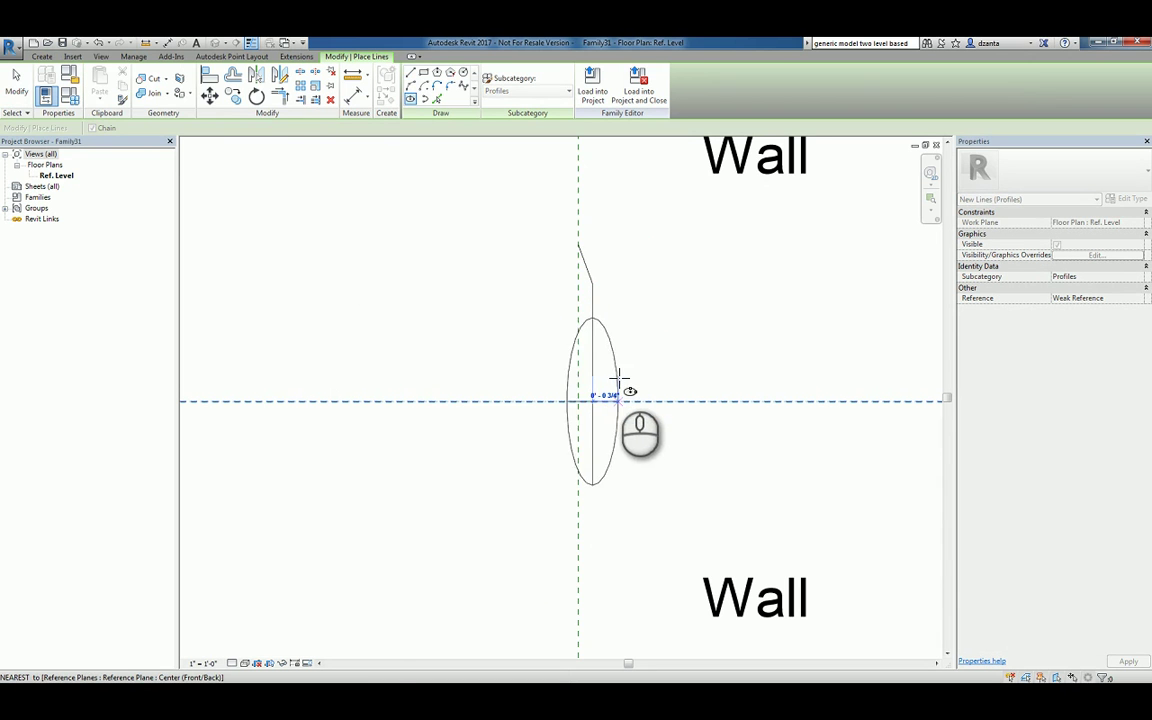
left_click(578, 401)
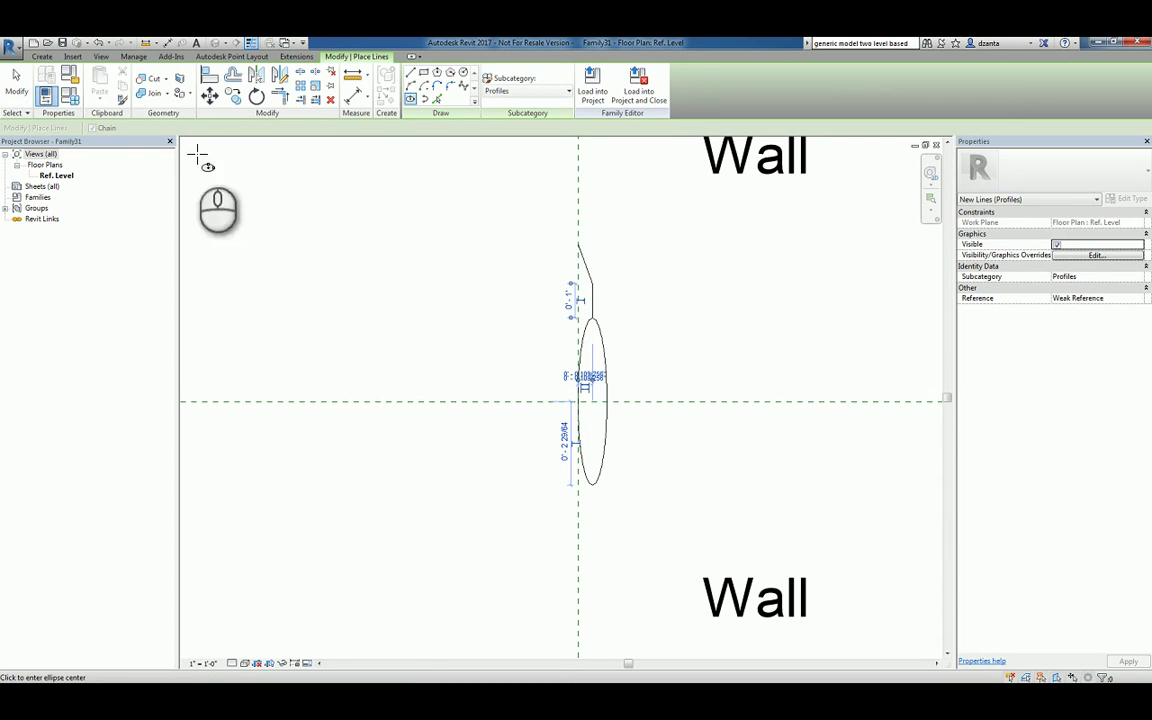
Step: Mirror the angled profile lines below the Center (Front/Back) plane
left_click(17, 82)
left_click(600, 262)
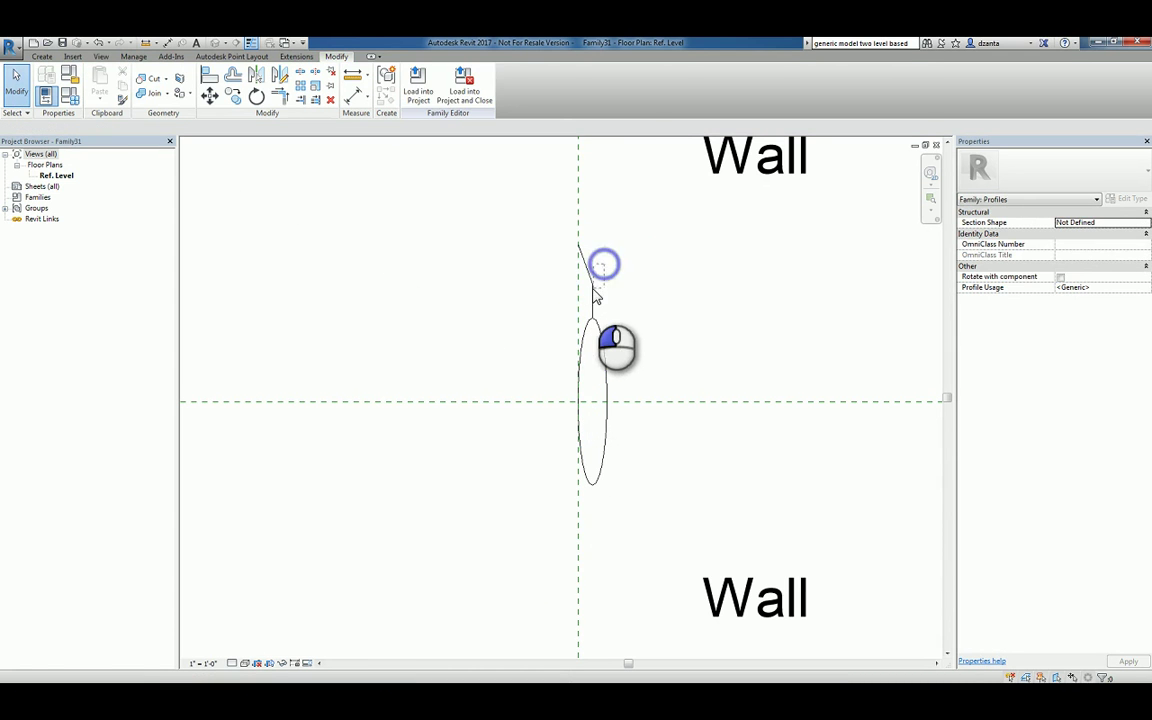
key("m")
key("m")
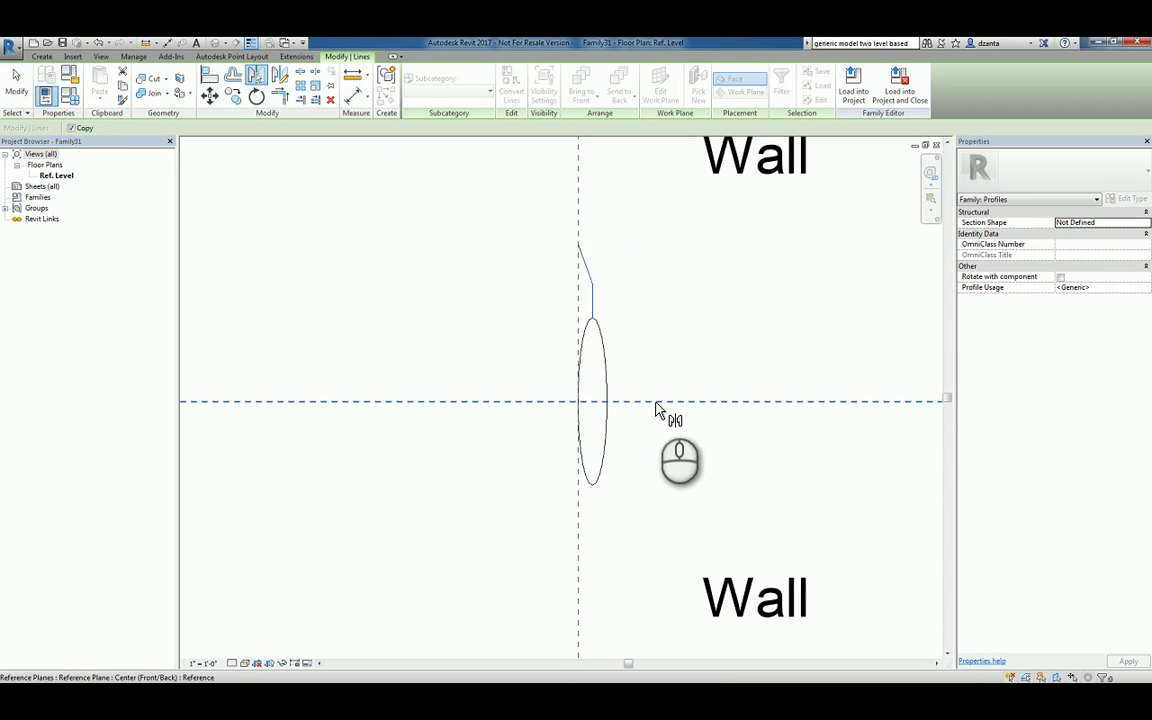
left_click(655, 403)
left_click(686, 332)
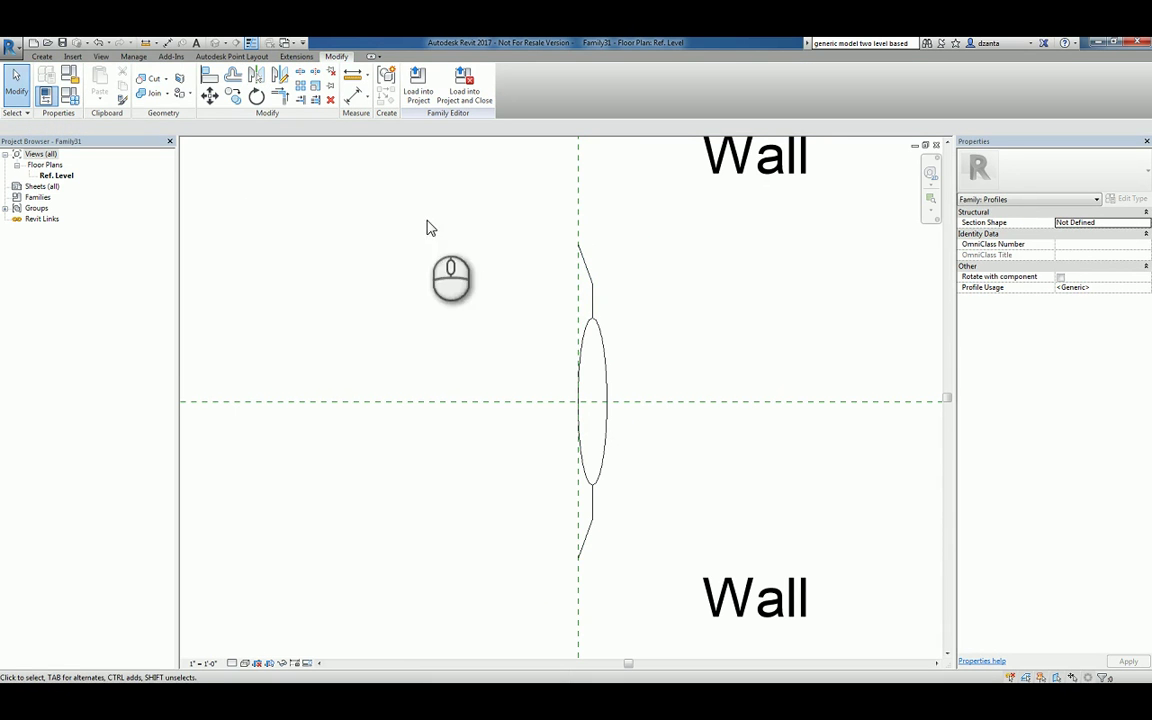
Step: Split the ellipse at its top and bottom, removing its right half
left_click(301, 81)
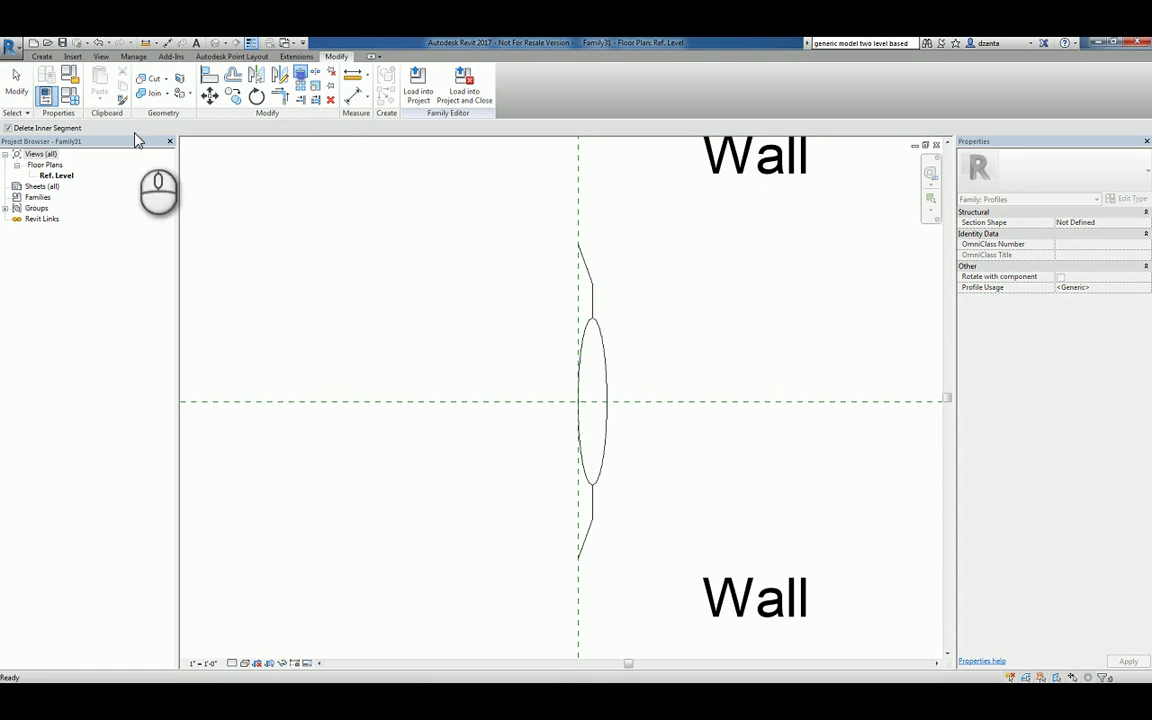
left_click(594, 319)
left_click(594, 484)
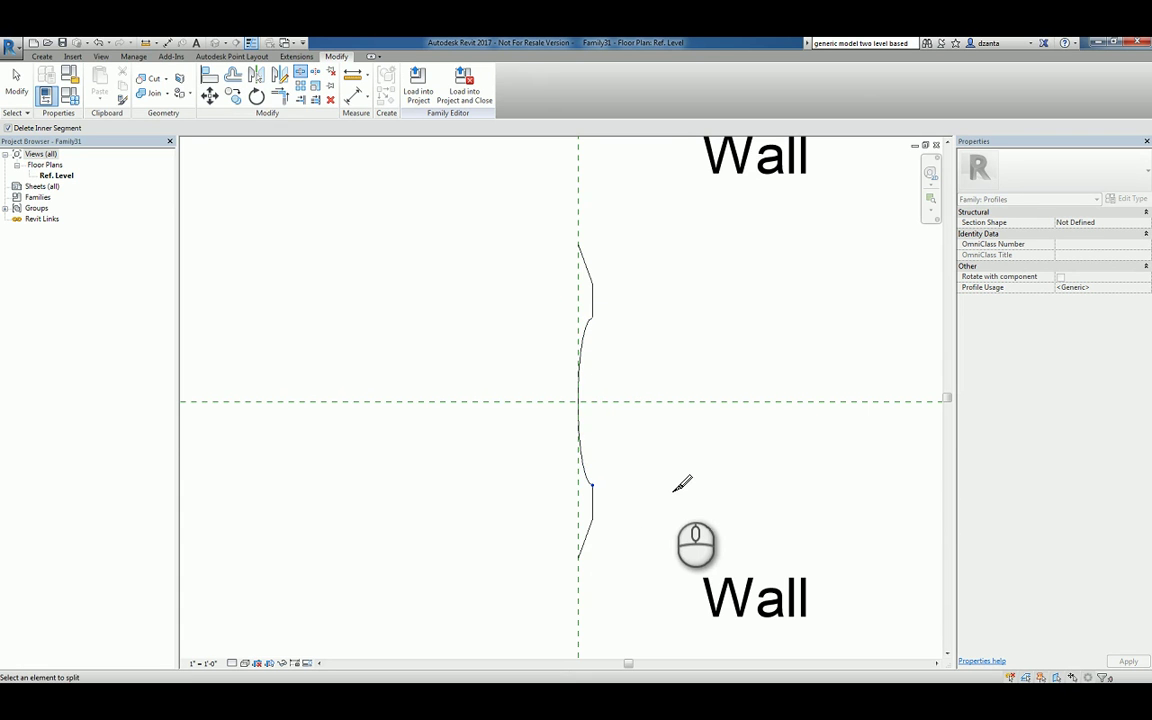
key("Escape")
Step: Mirror the remaining arc across the vertical reference plane, keeping the original
left_click(586, 335)
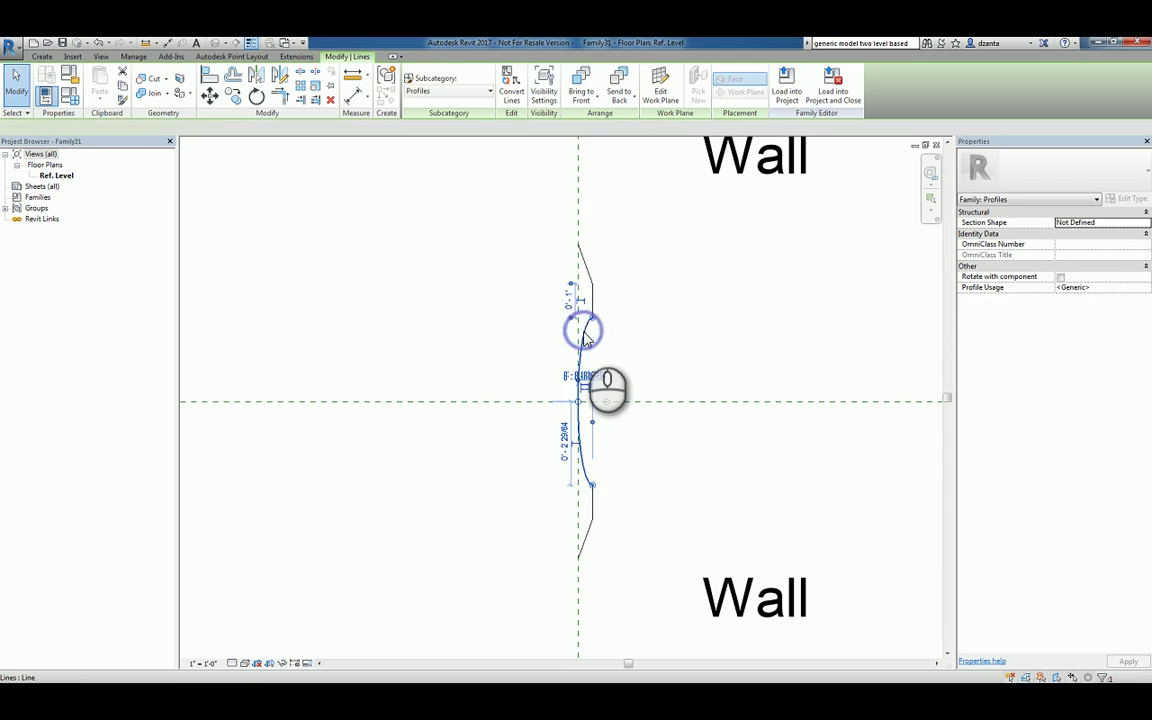
key("m")
key("m")
left_click(71, 128)
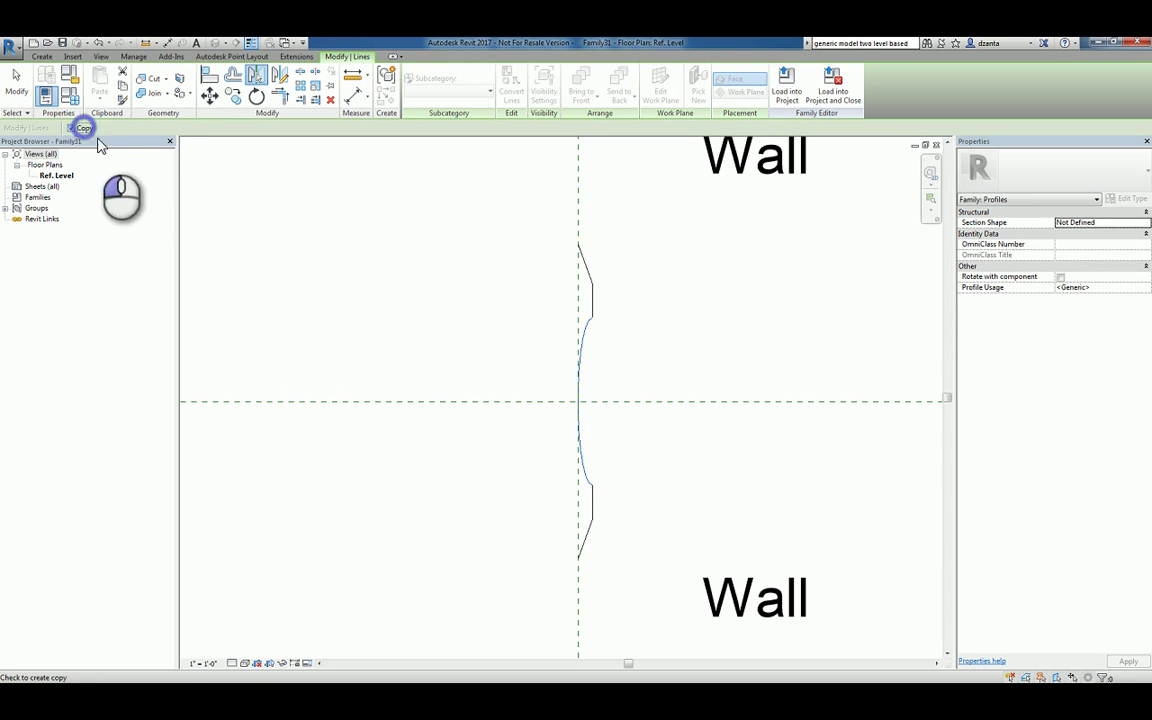
left_click(580, 302)
left_click(684, 321)
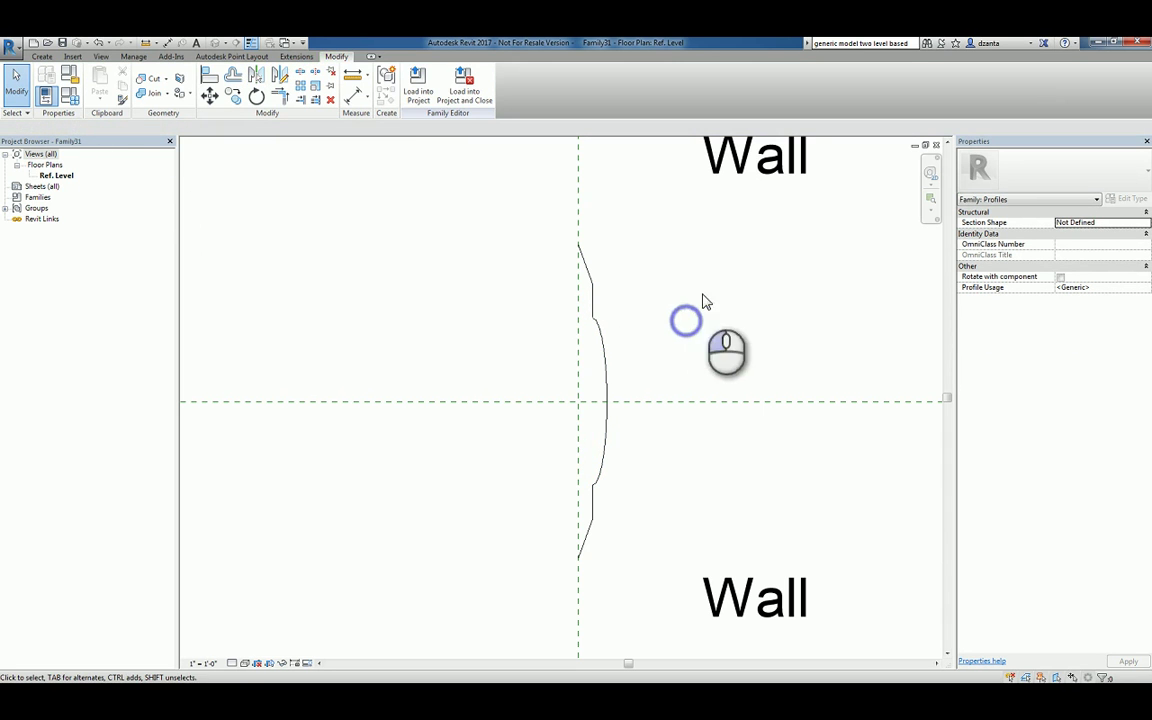
Step: Draw a vertical line from the curve's top end to its bottom end, closing the profile
left_click(42, 56)
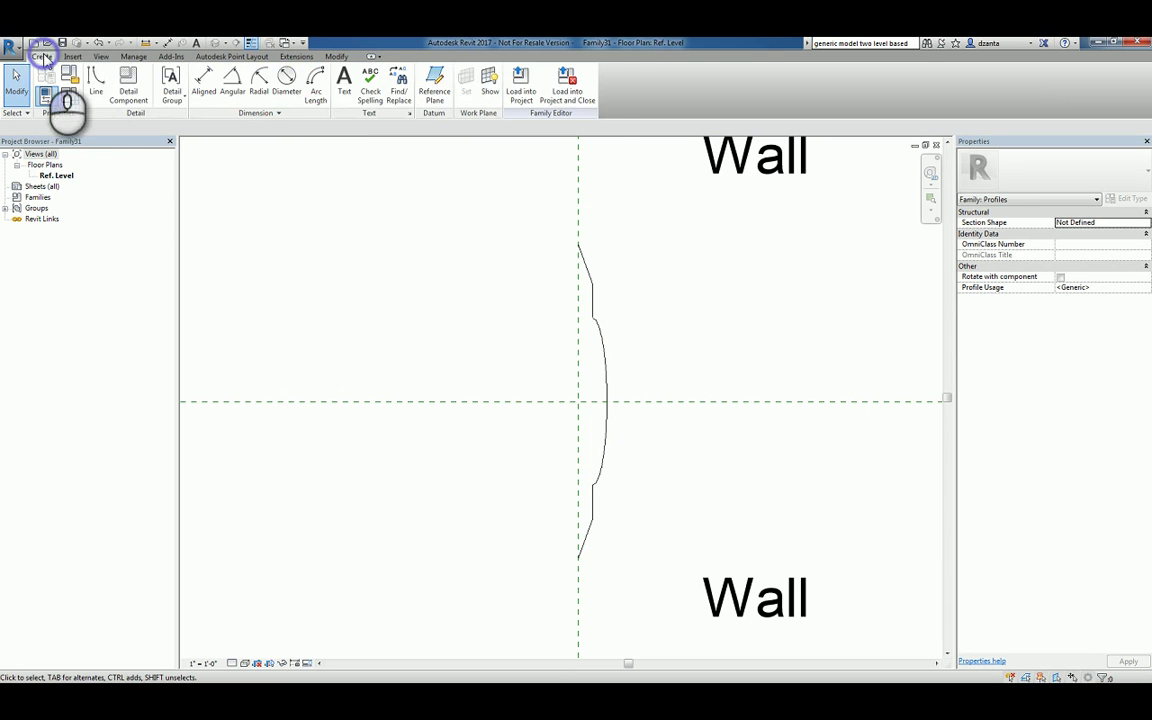
left_click(95, 88)
left_click(579, 244)
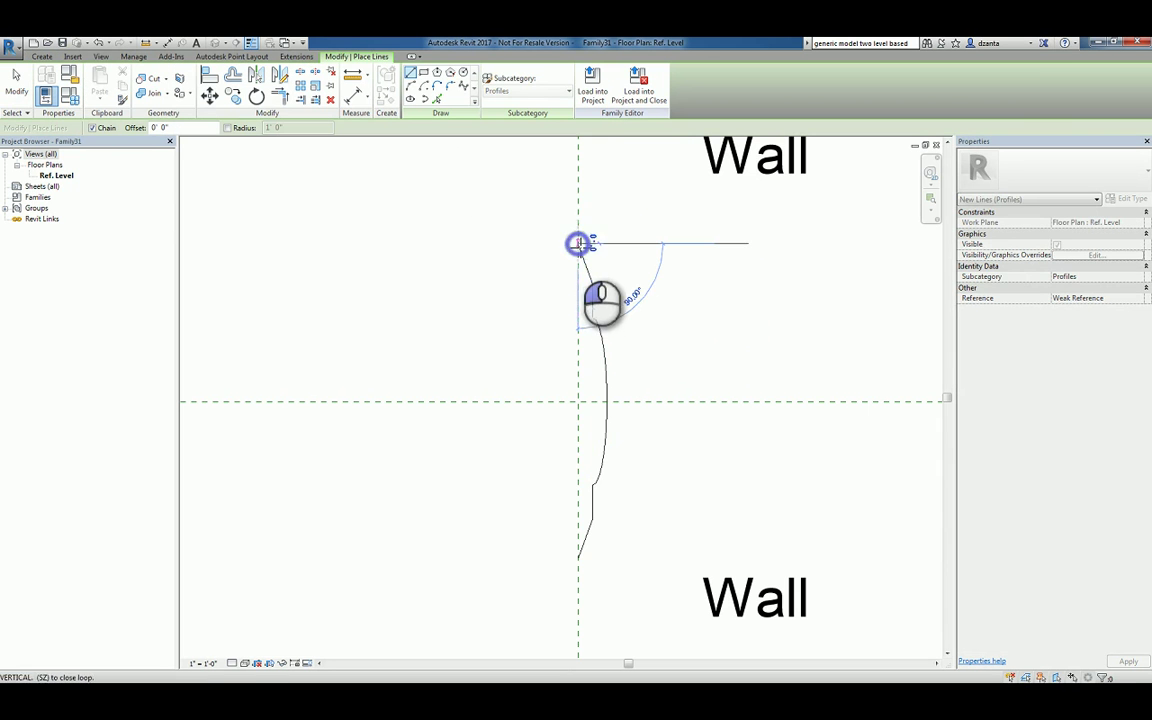
left_click(579, 560)
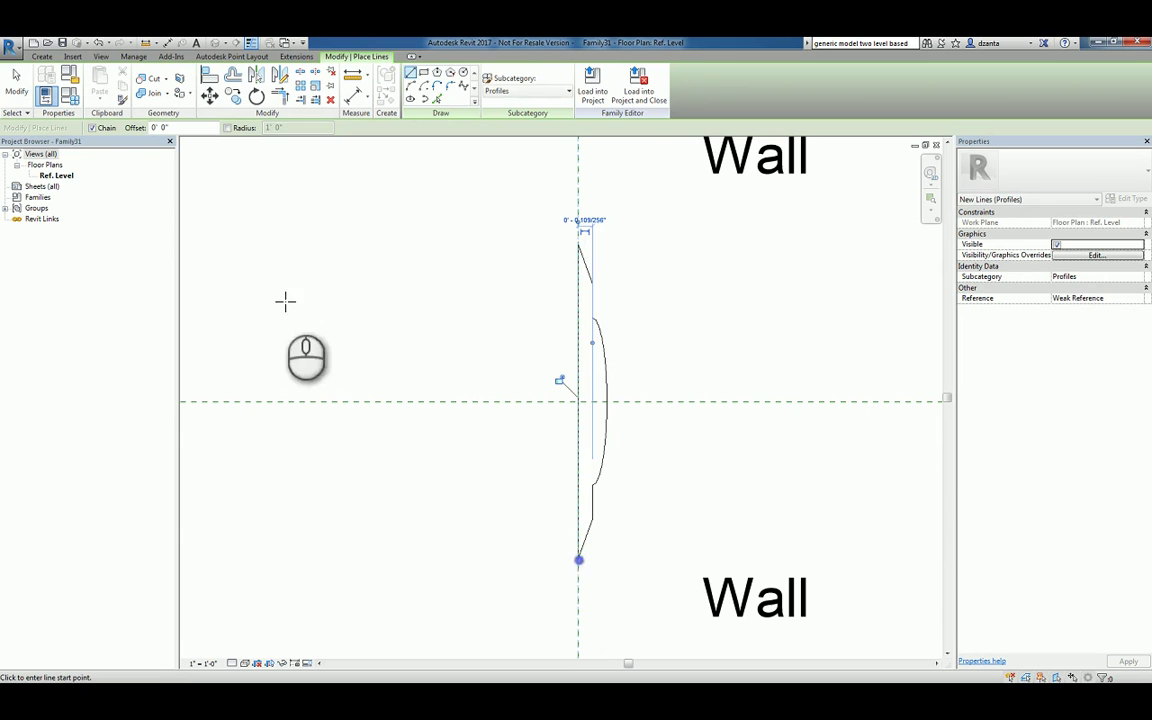
left_click(18, 86)
left_click(388, 281)
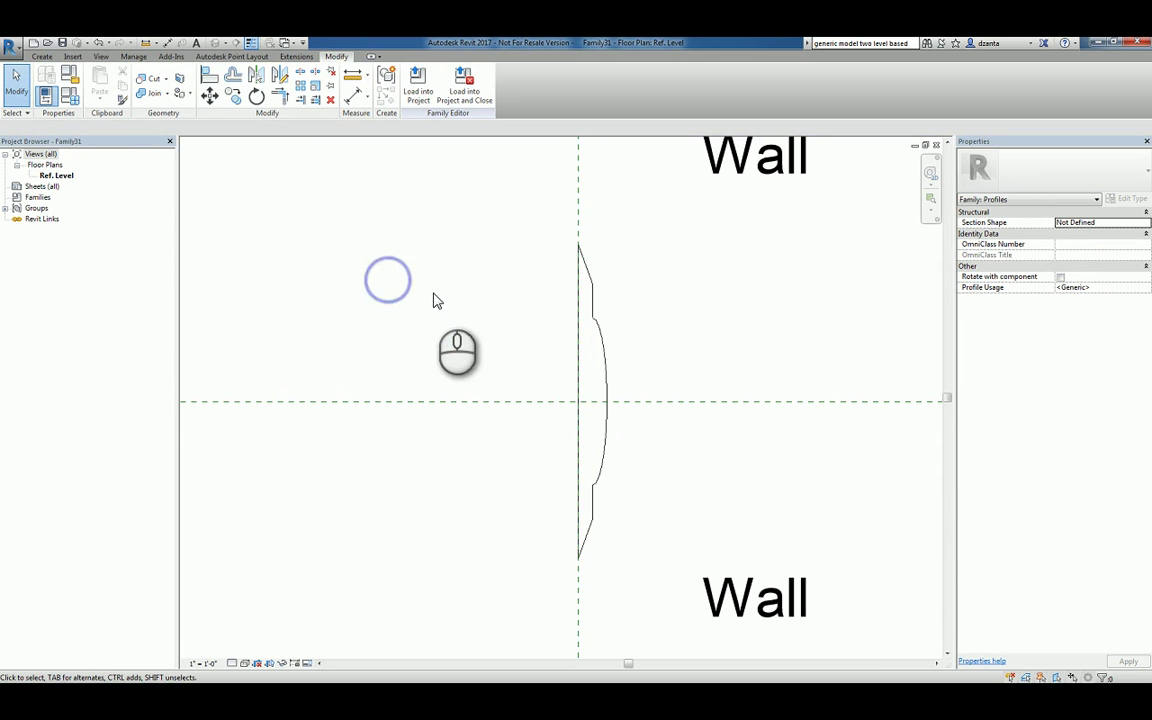
scroll(447, 301, "down", 1)
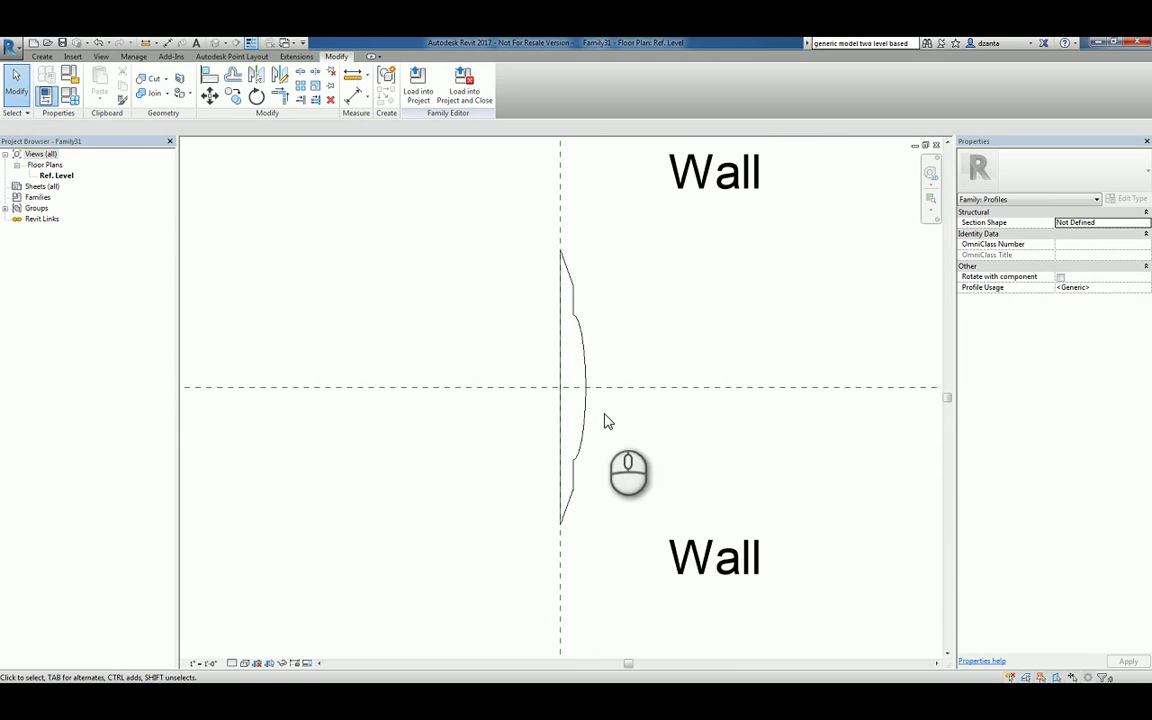
scroll(614, 443, "down", 3)
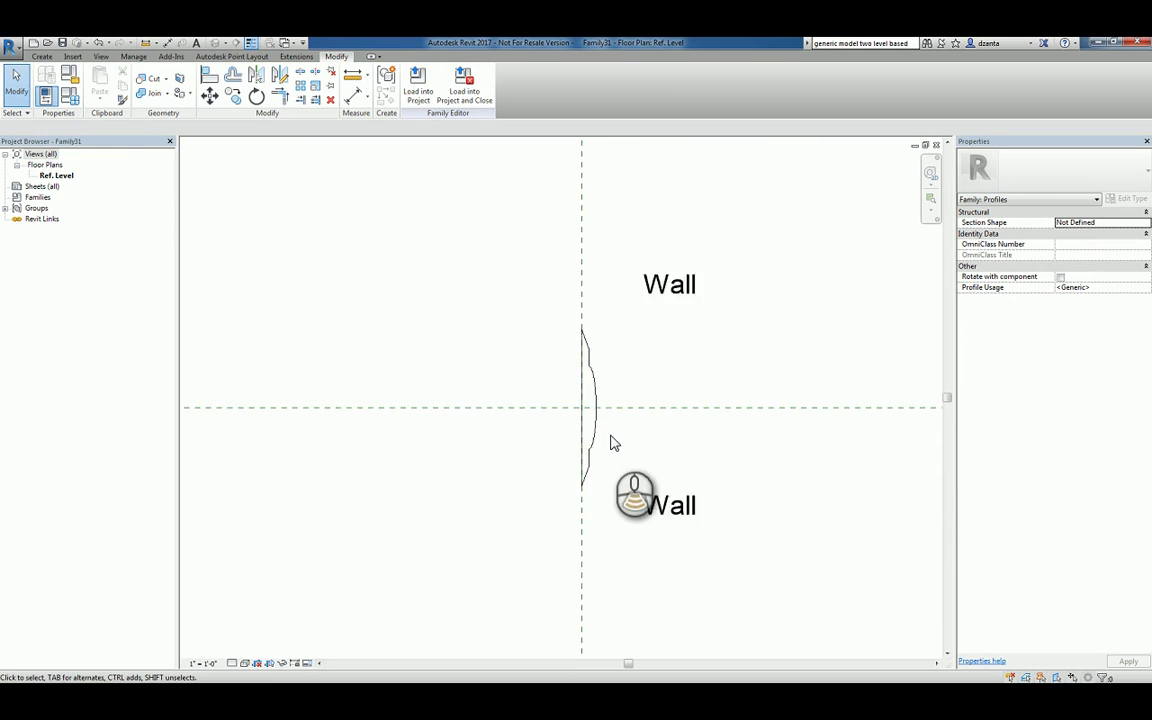
left_click(728, 447)
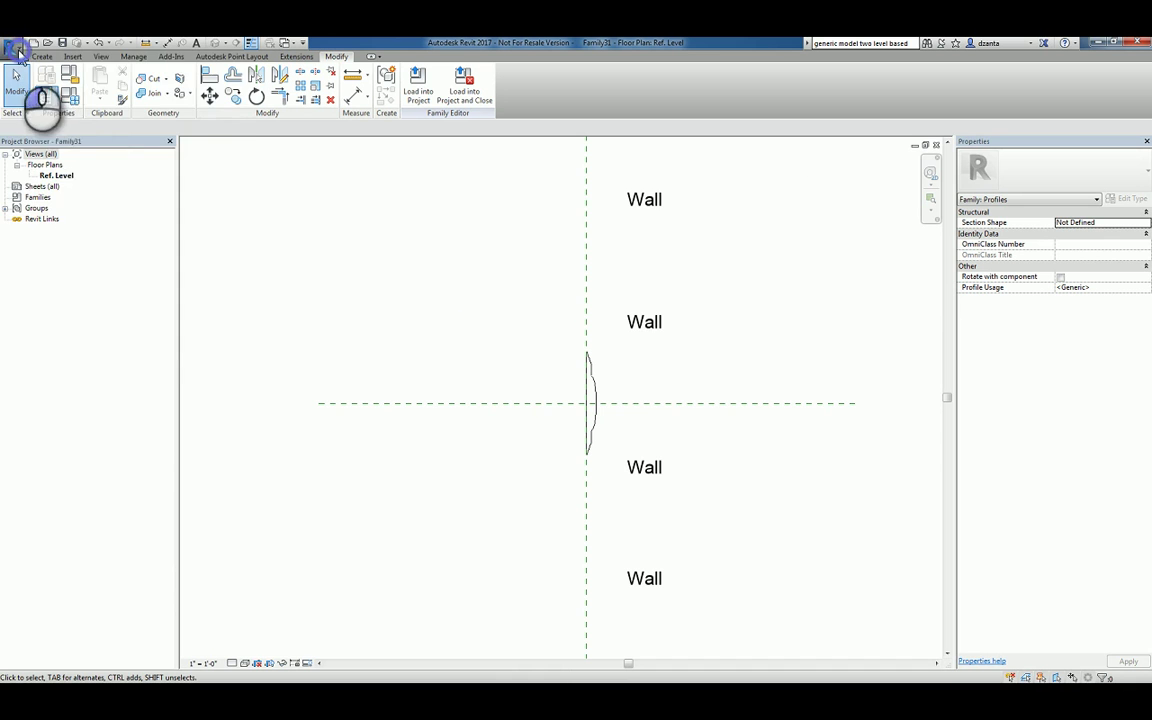
Step: Save the family as 'Custom Profile 4 - Reveal'
left_click(11, 46)
mouse_move(57, 186)
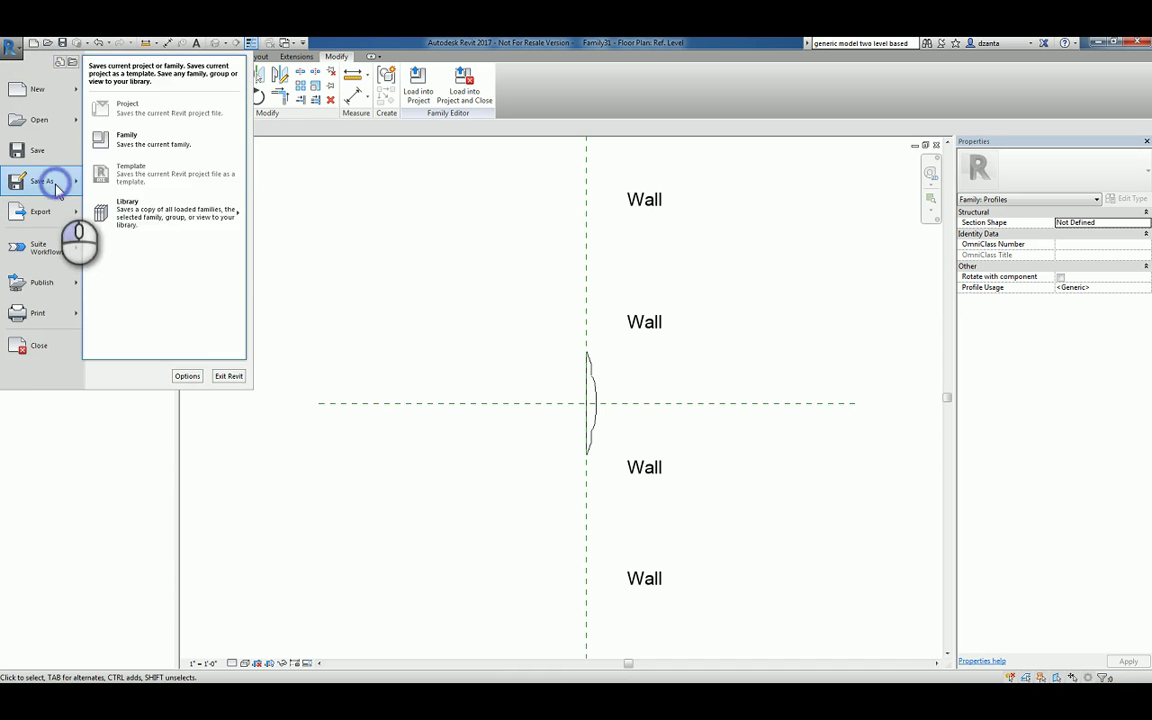
left_click(121, 140)
key("Down")
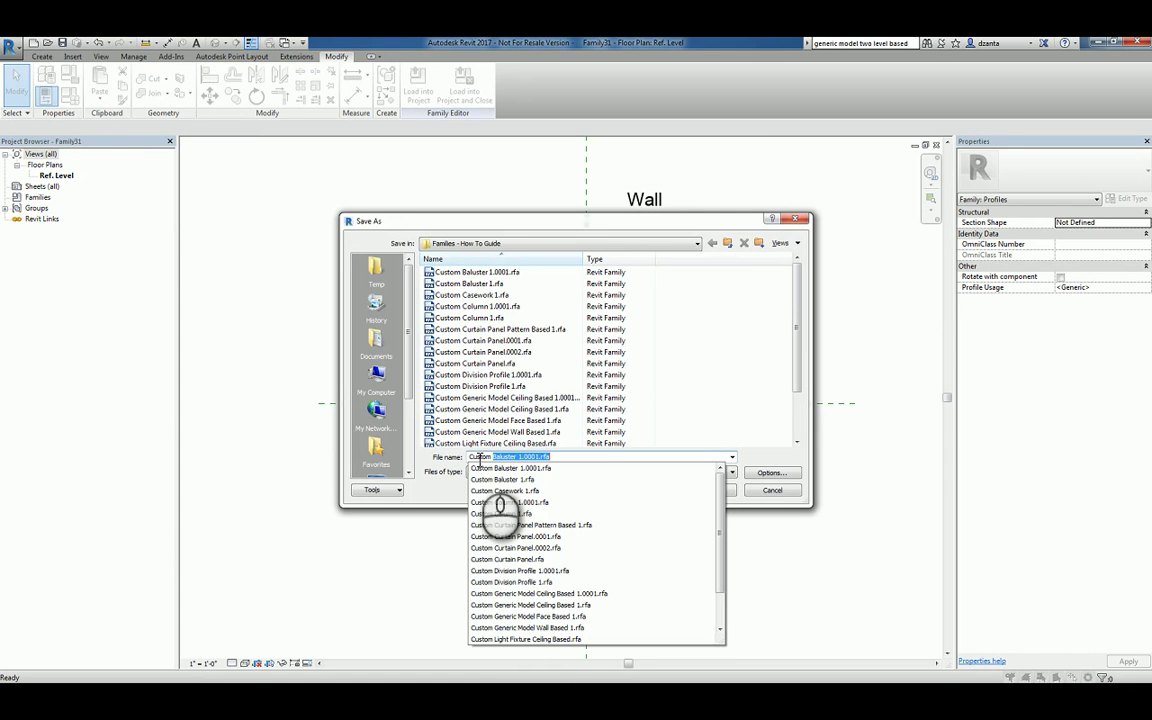
type("Custom Profile")
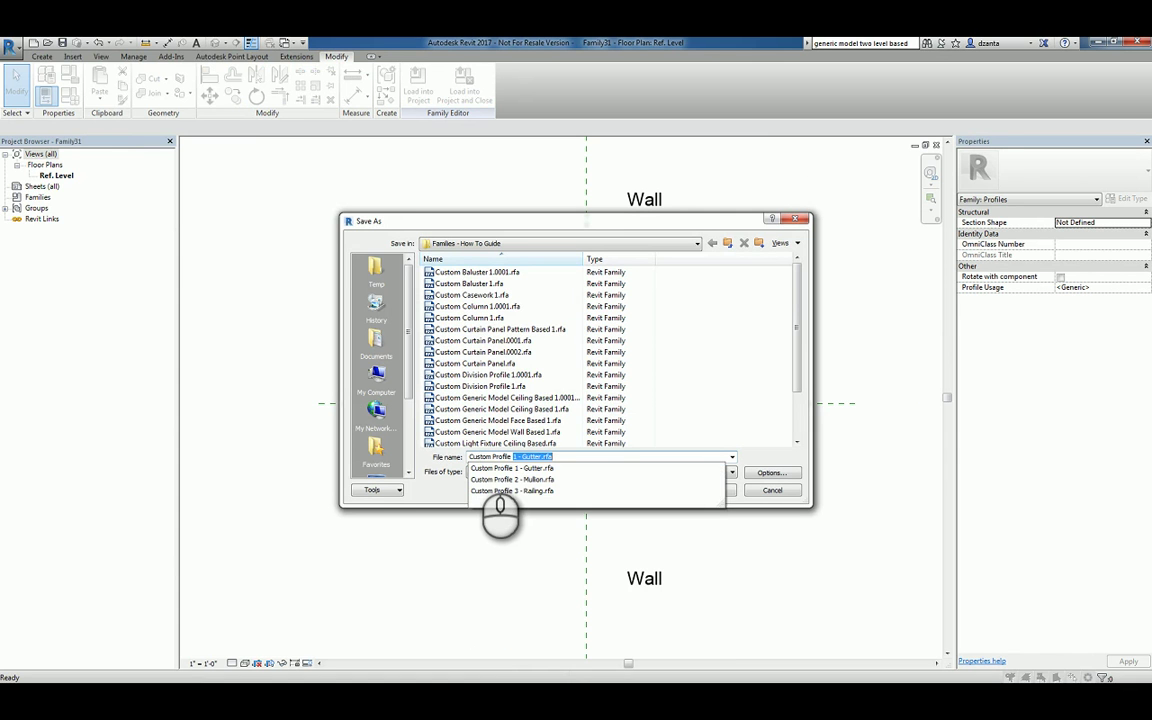
type(" 4 -")
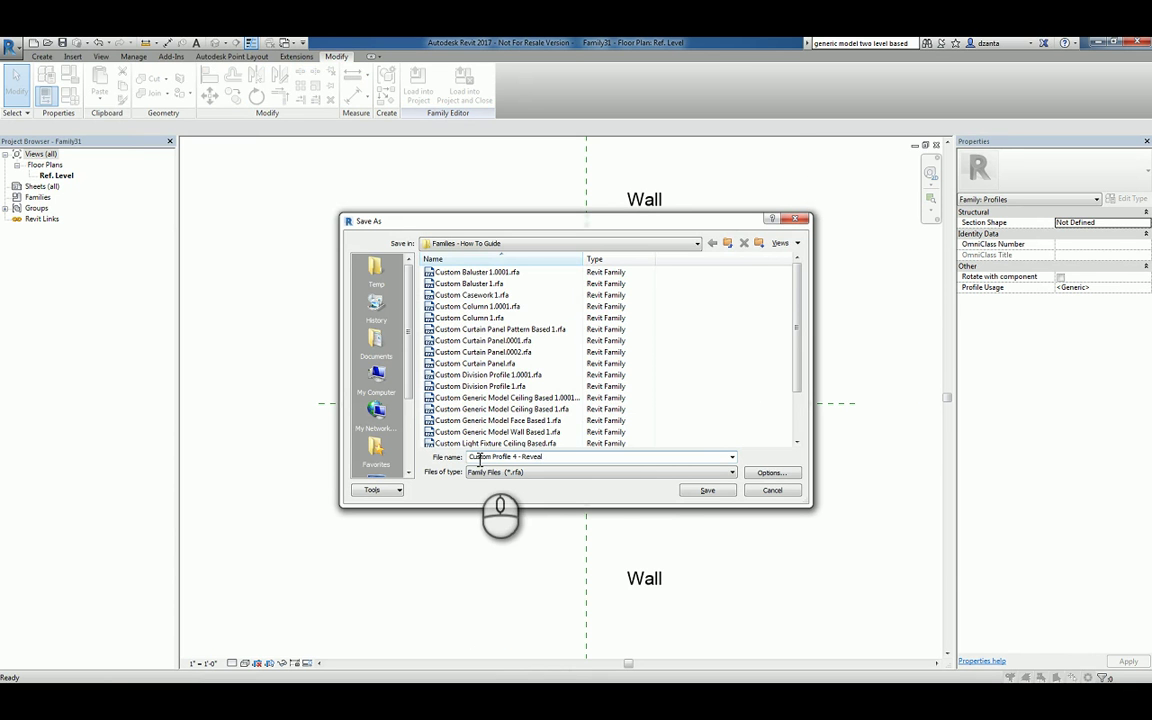
type(" Reveal")
left_click(708, 491)
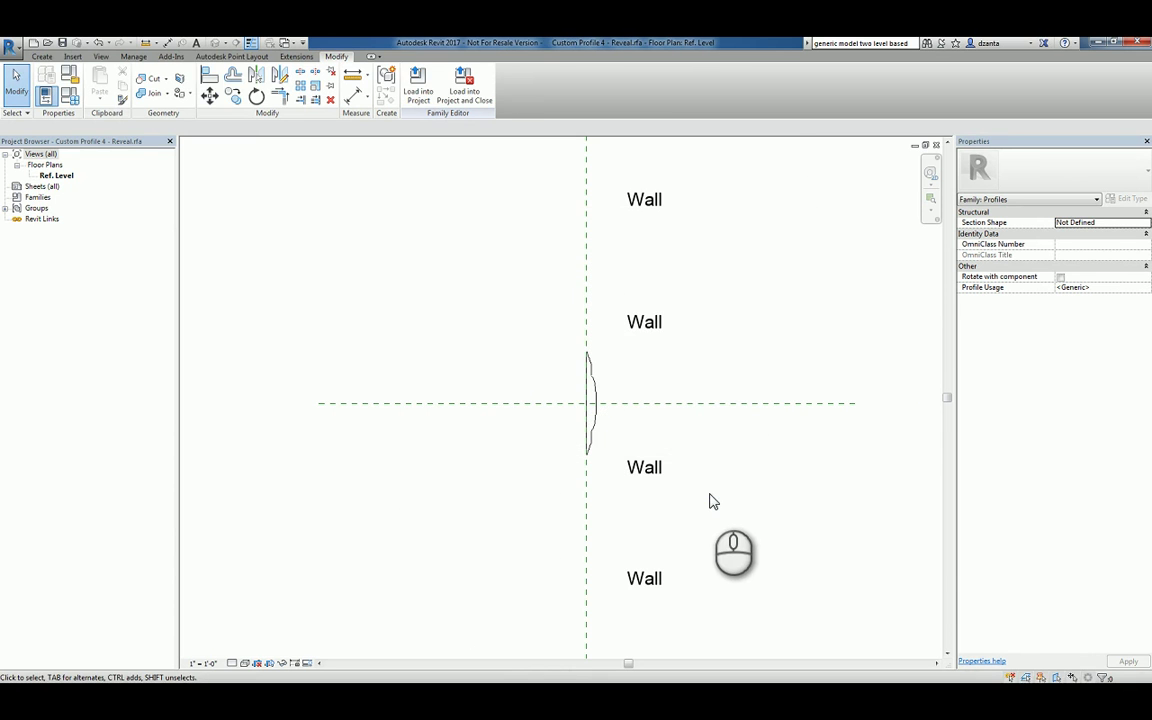
left_click(497, 324)
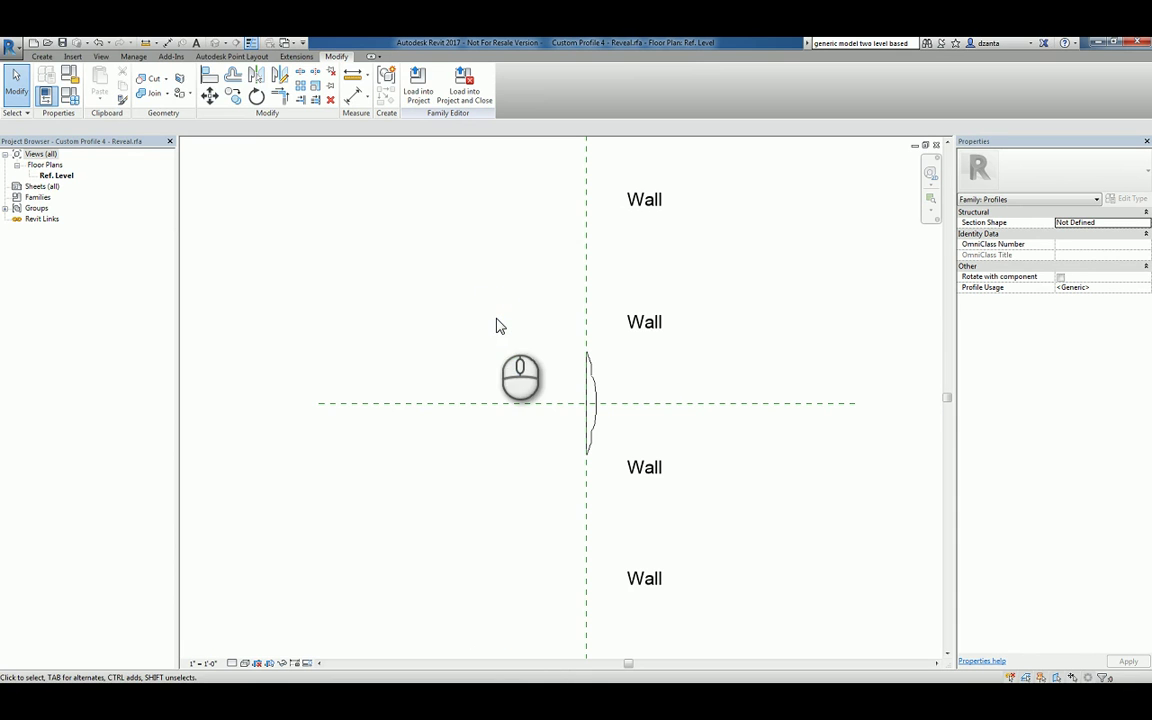
Step: Create an Architectural Template project, draw one wall, and open the Default 3D View
left_click(33, 43)
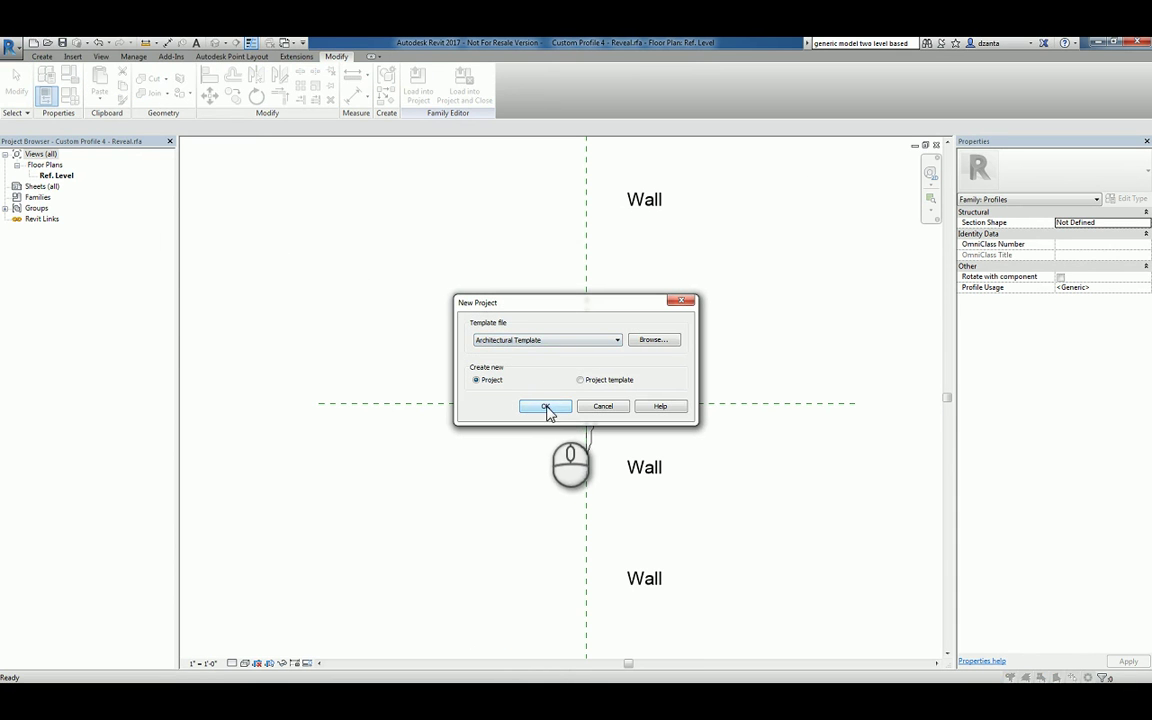
left_click(545, 407)
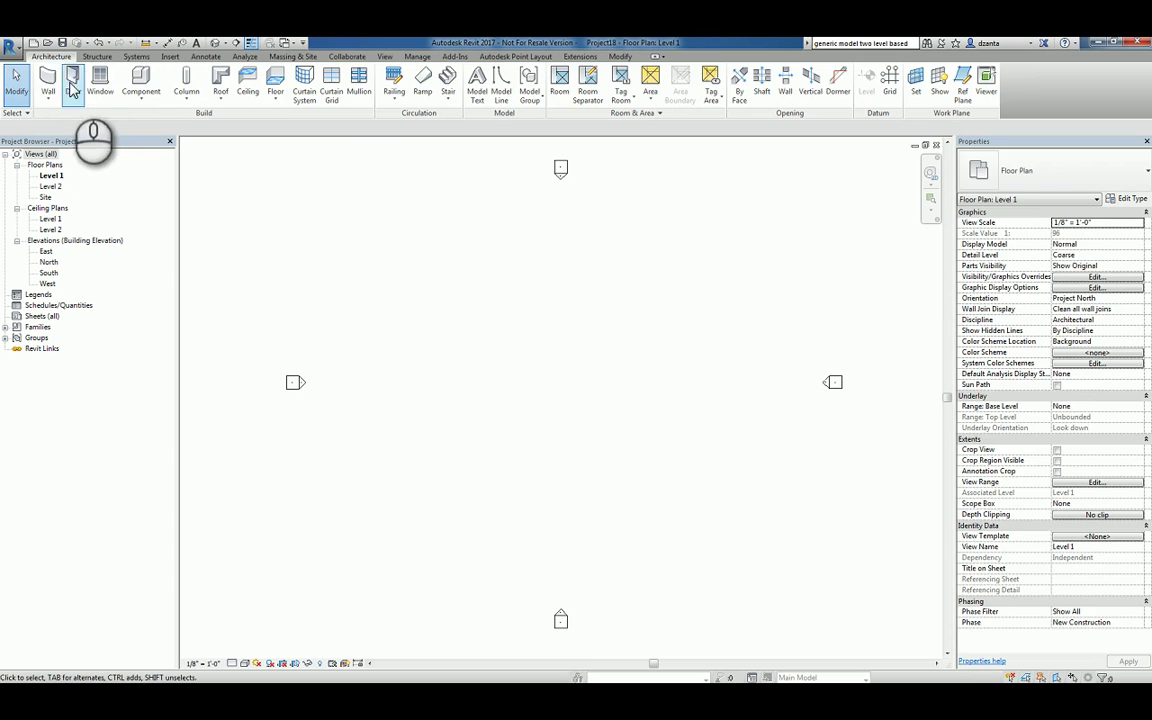
left_click(48, 80)
left_click(568, 383)
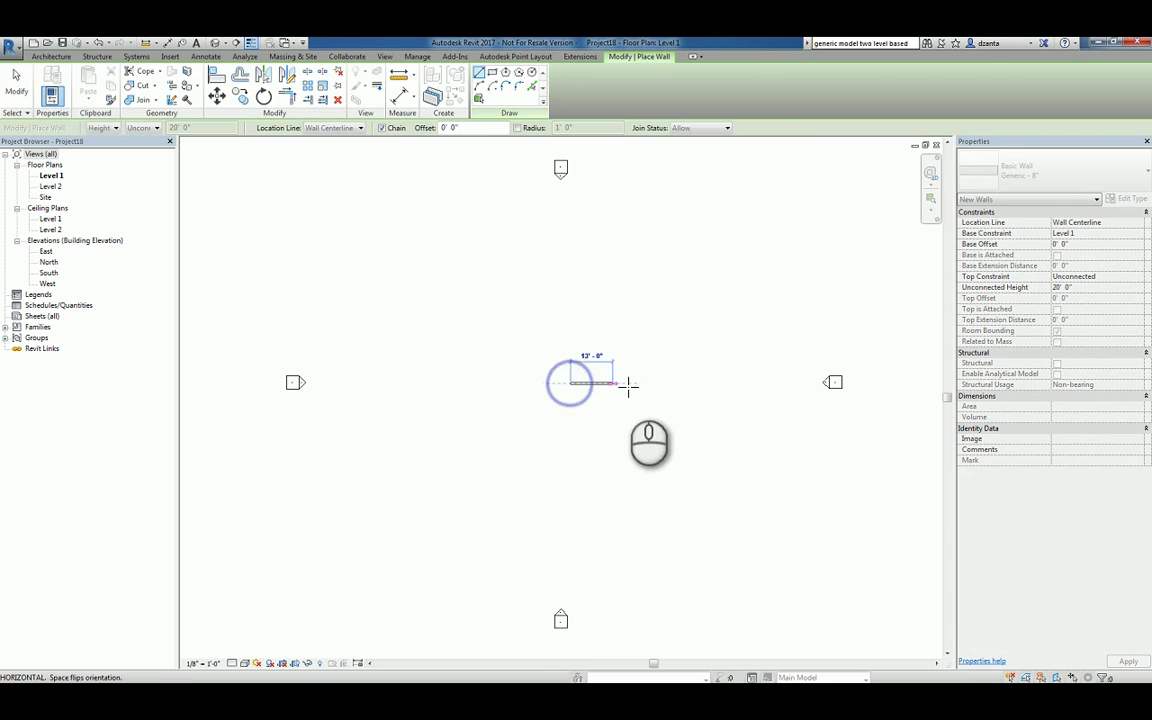
left_click(627, 385)
key("Escape")
key("Escape")
left_click(210, 42)
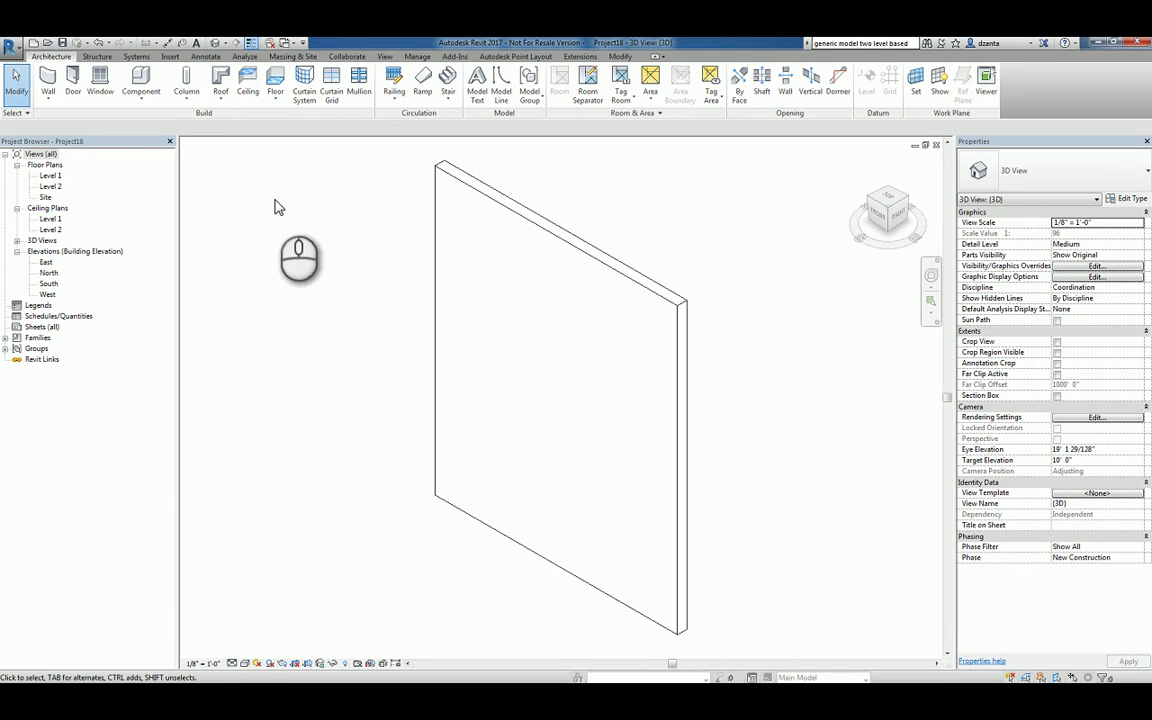
Step: Add a horizontal wall reveal and a crossing vertical reveal to the wall
left_click(48, 99)
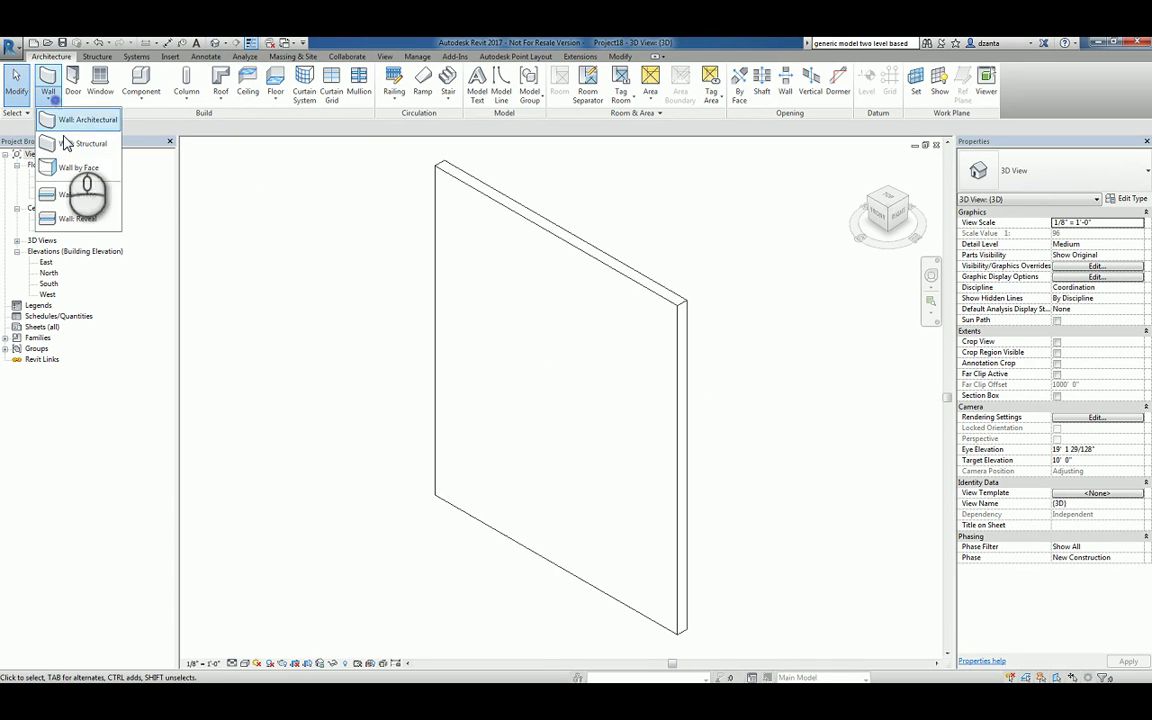
left_click(80, 219)
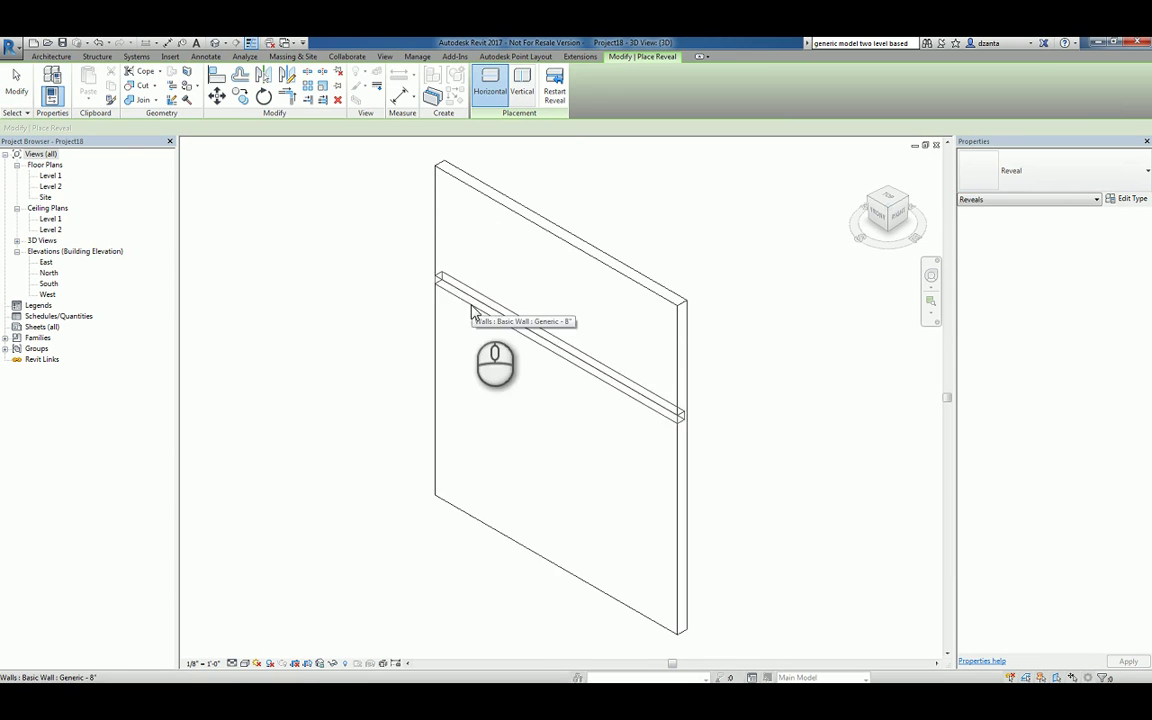
left_click(470, 305)
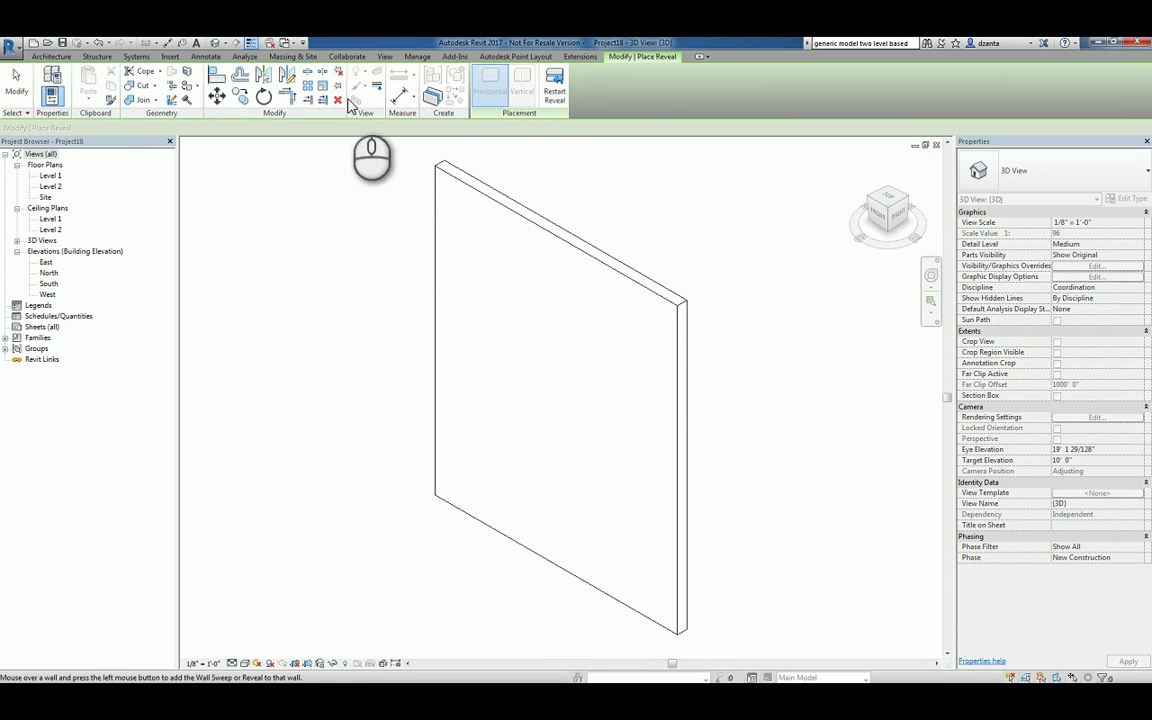
left_click(16, 84)
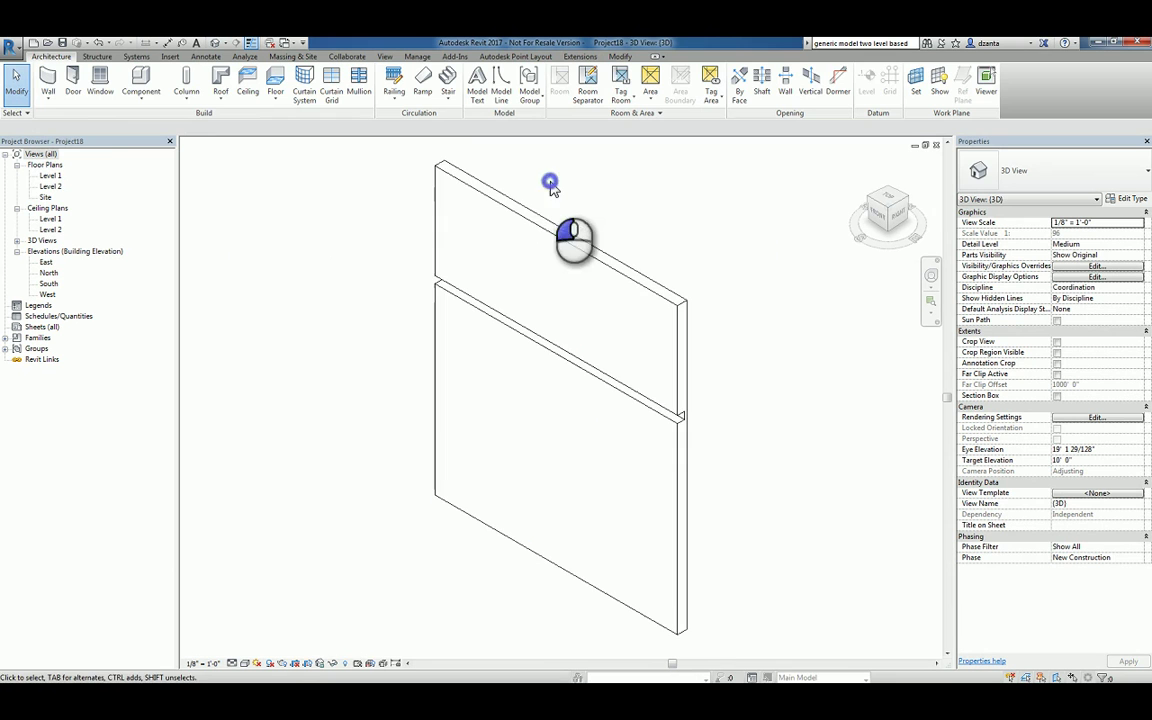
left_click(50, 100)
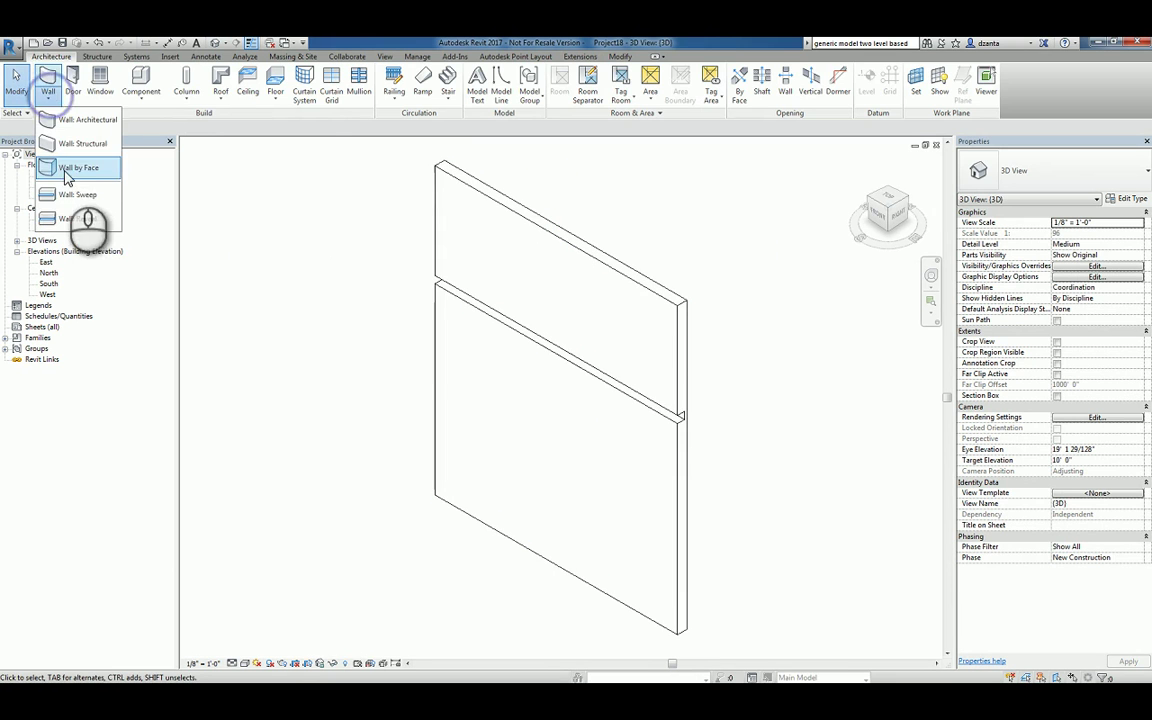
left_click(80, 219)
left_click(520, 84)
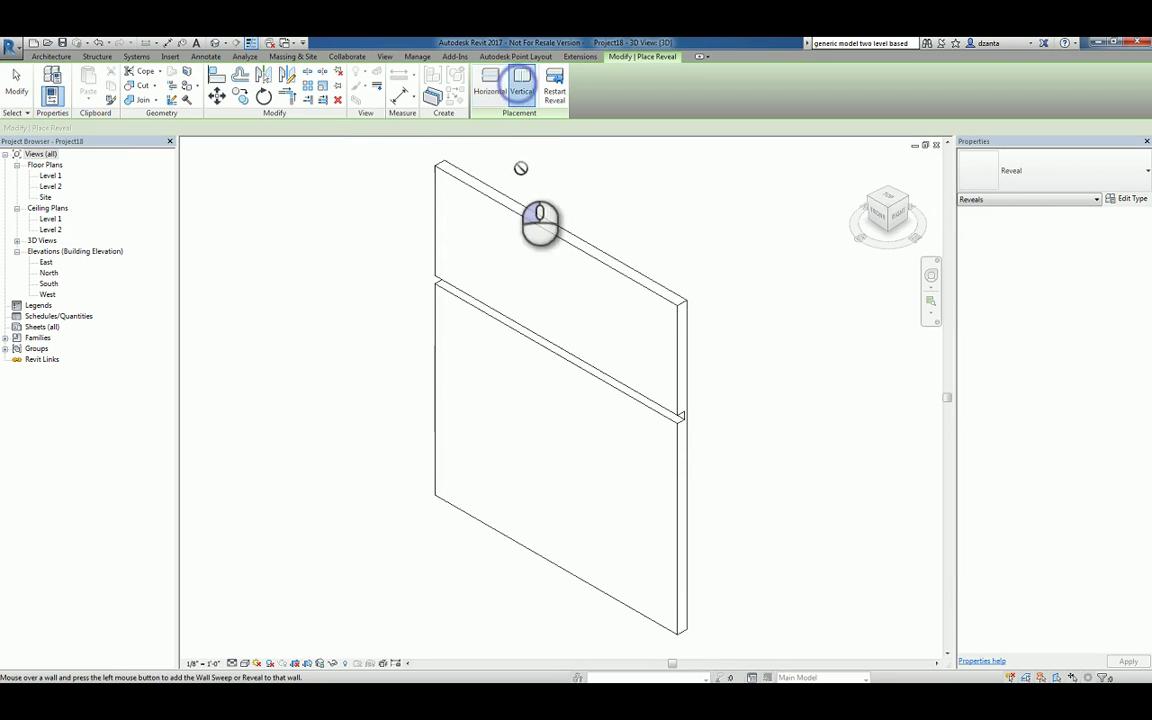
left_click(524, 230)
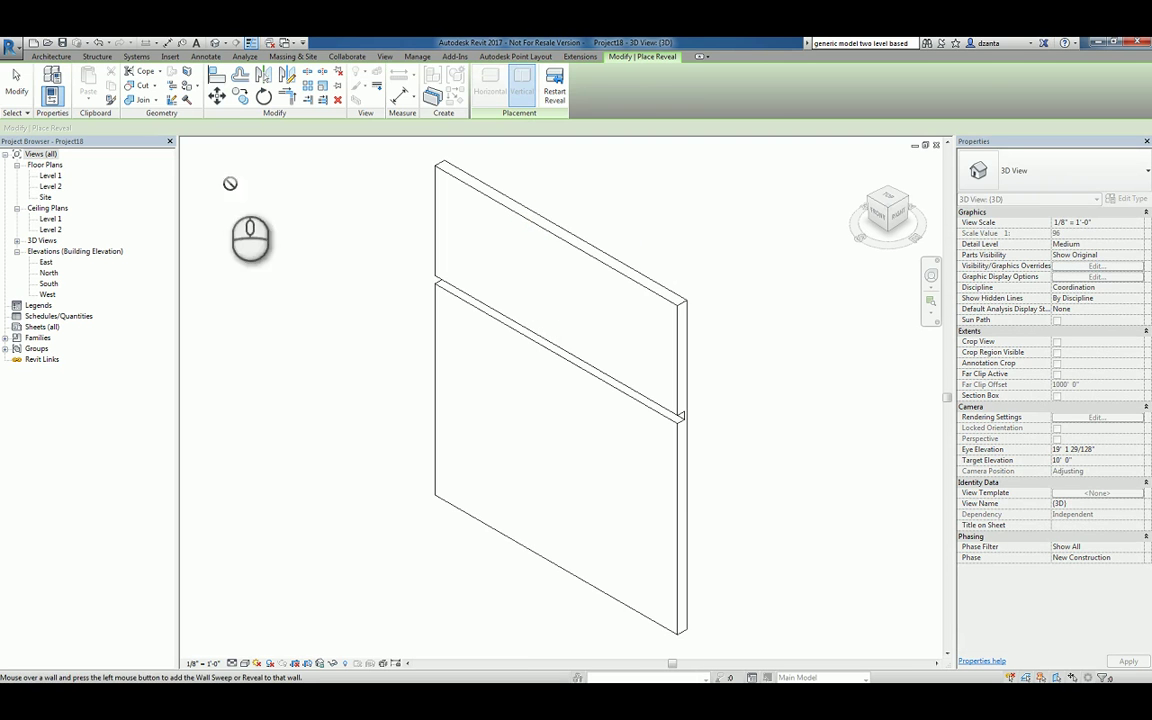
left_click(16, 84)
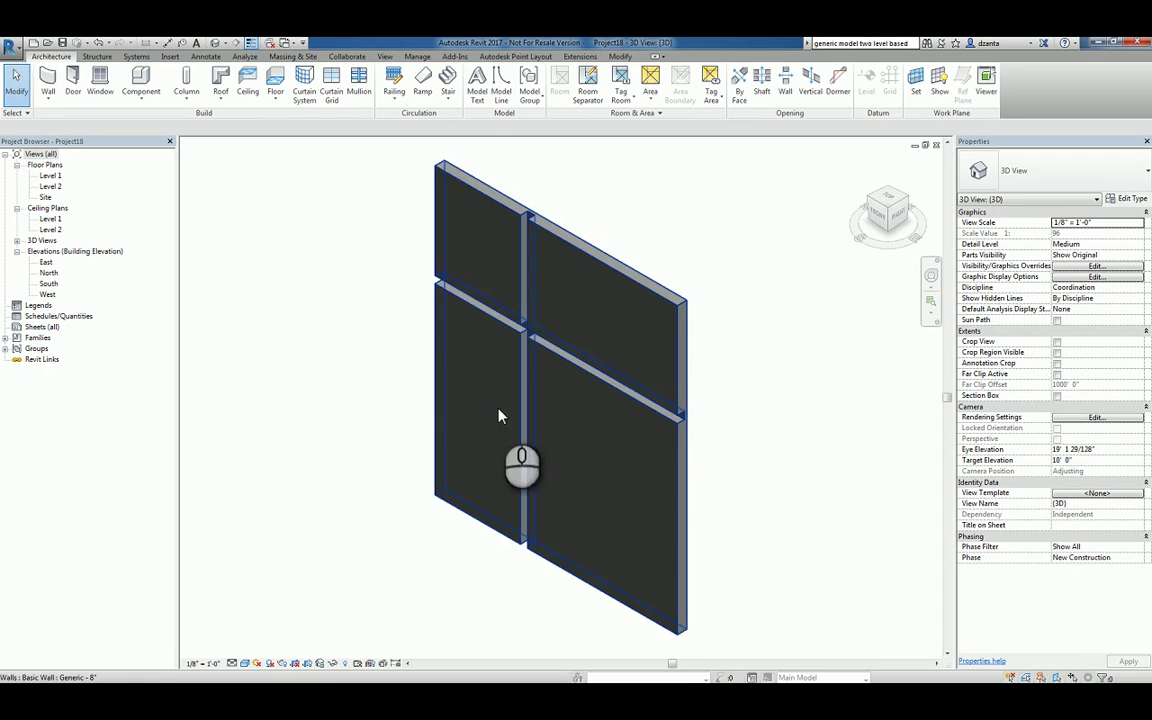
Step: Load the Custom Profile 4 - Reveal family into the project and return to the 3D view
mouse_move(617, 455)
middle_mouse_down("shift")
mouse_move(715, 506)
mouse_move(813, 455)
mouse_move(847, 524)
middle_mouse_up("shift")
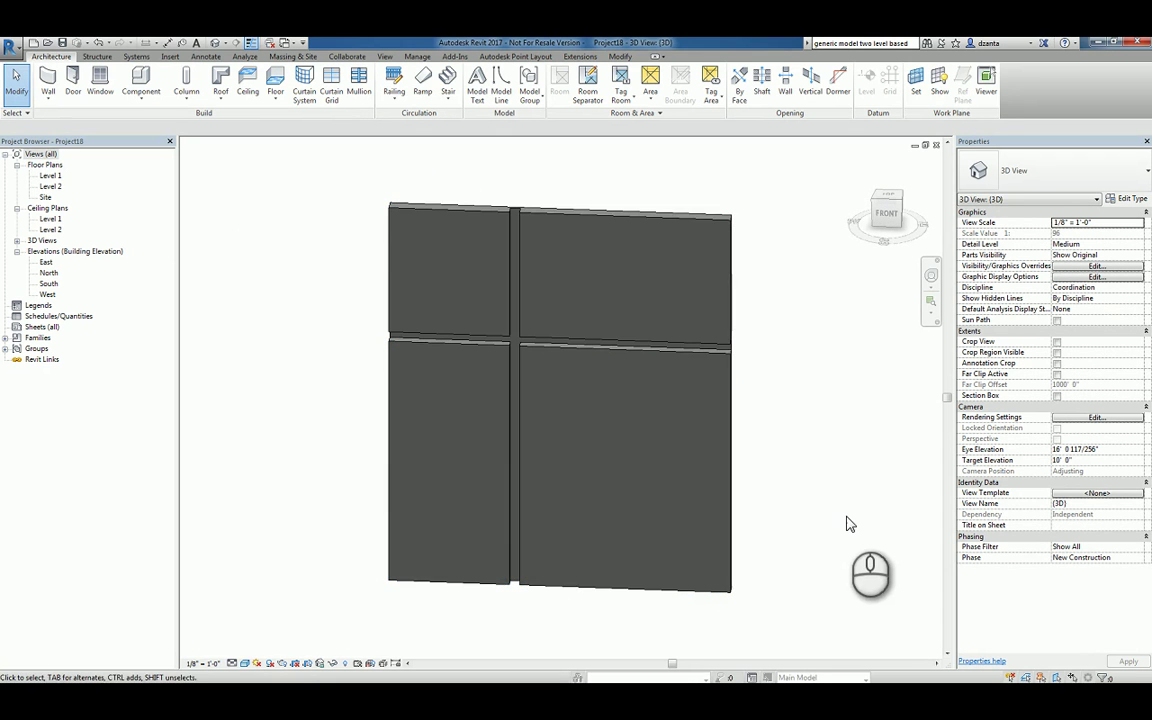
middle_click_drag(828, 481, 756, 506, "shift")
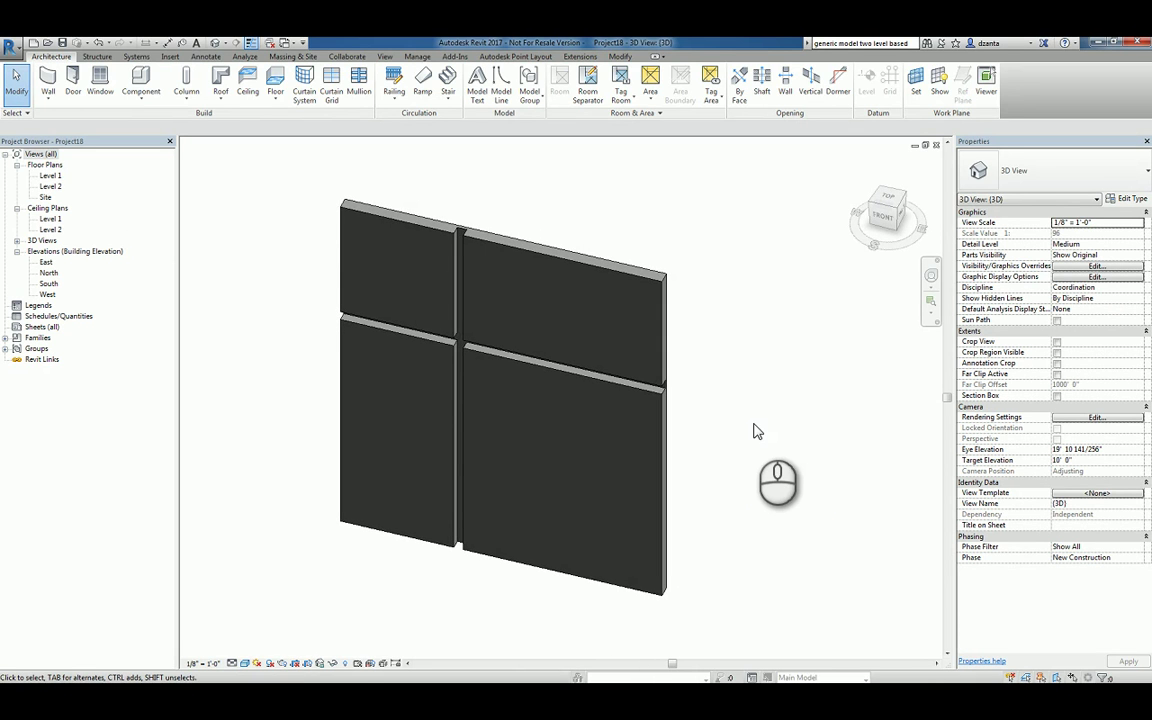
key("ctrl+Tab")
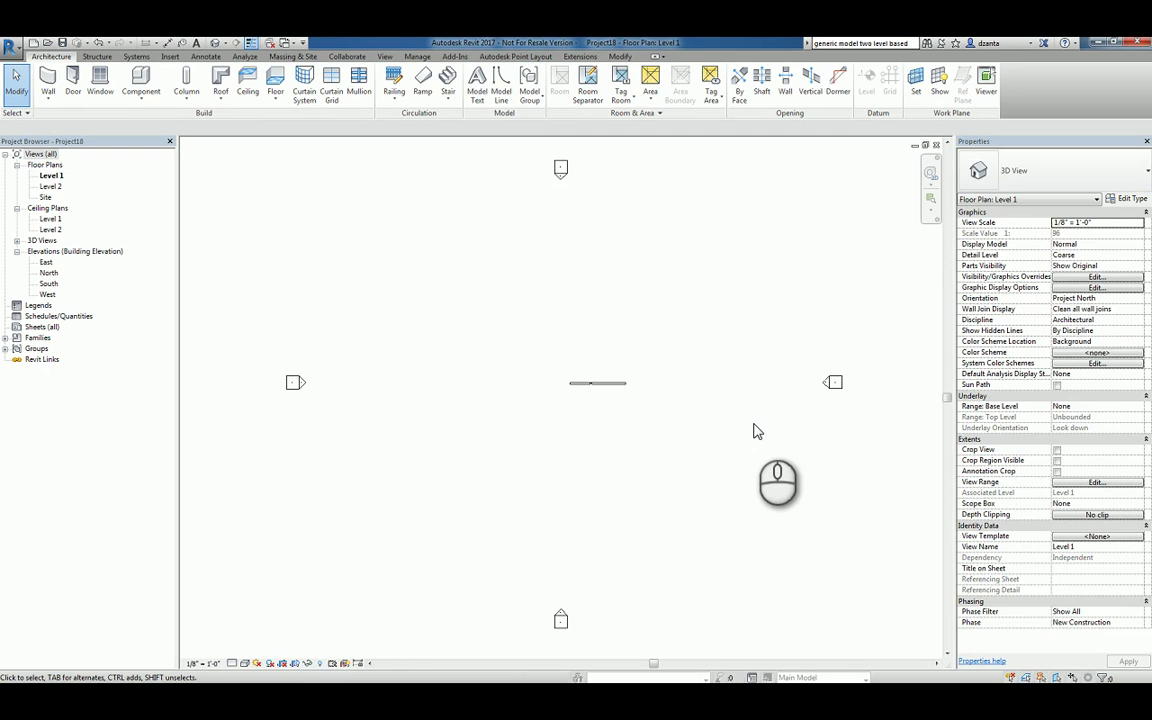
key("ctrl+Tab")
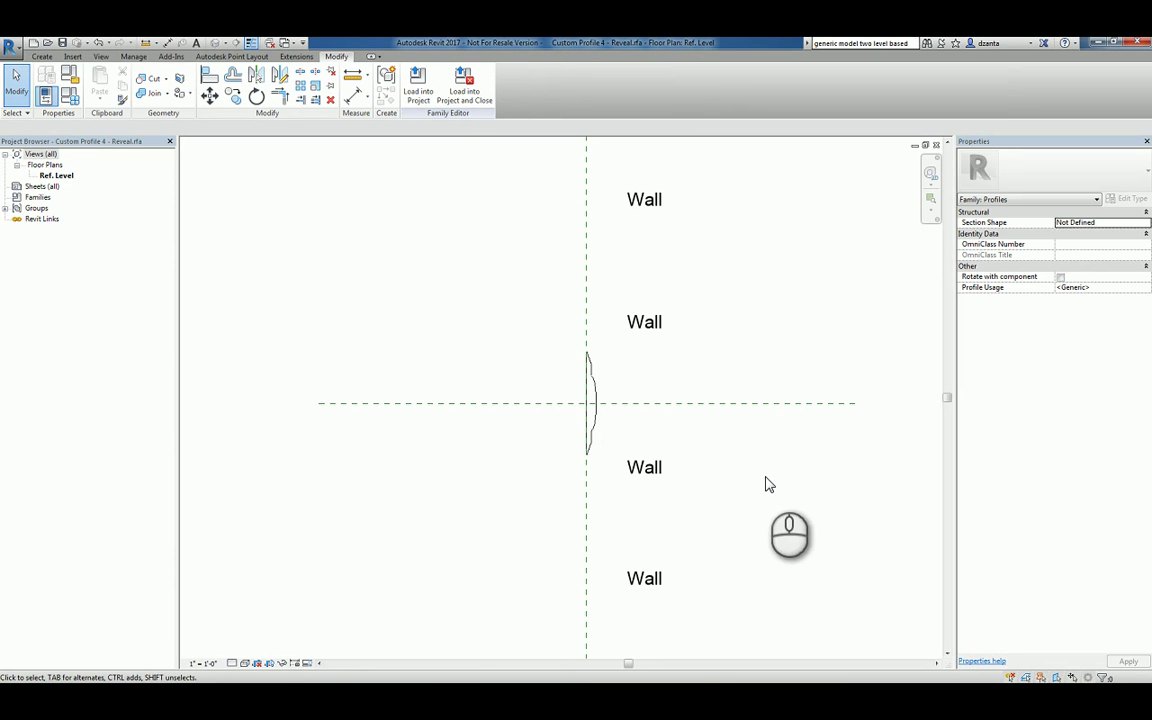
left_click(418, 92)
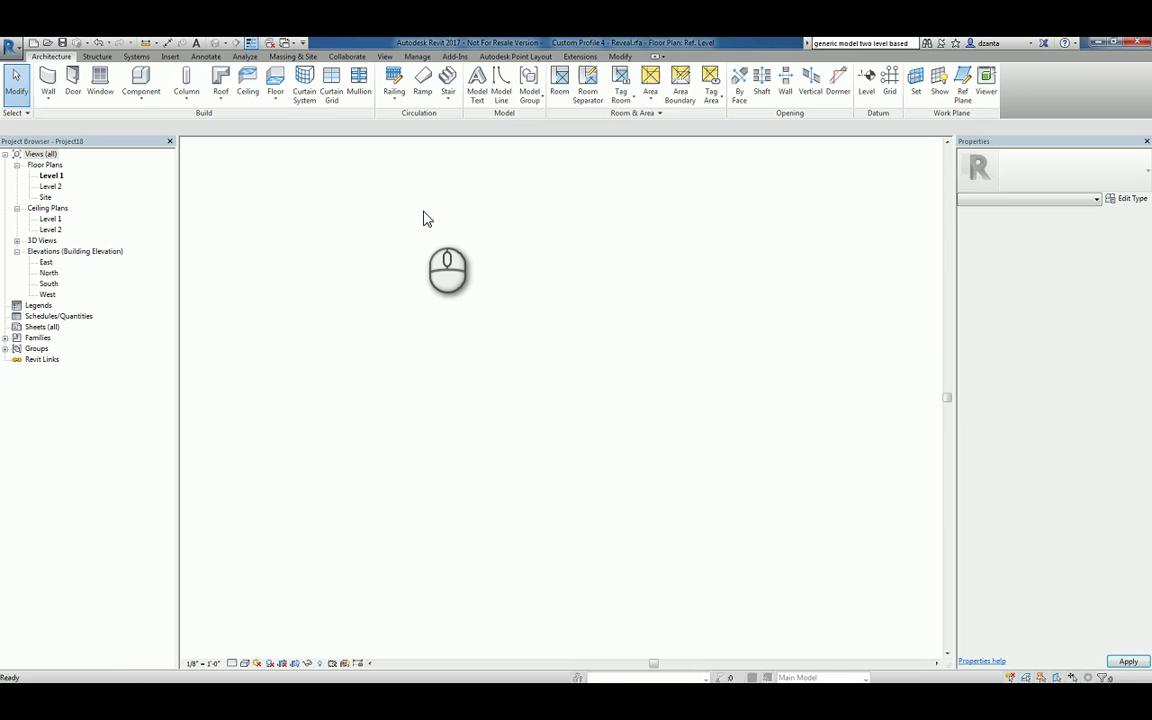
left_click(215, 43)
scroll(735, 404, "down", 2)
scroll(435, 283, "up", 2)
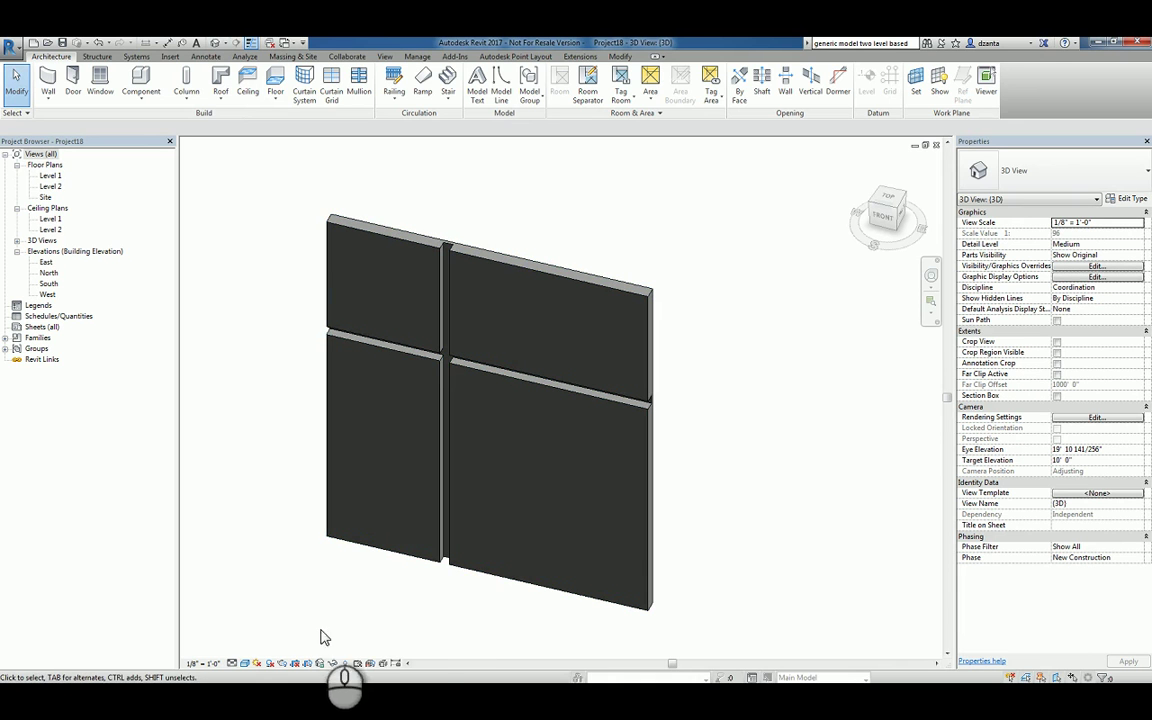
Step: Switch the 3D view to the Hidden Line visual style
left_click(245, 664)
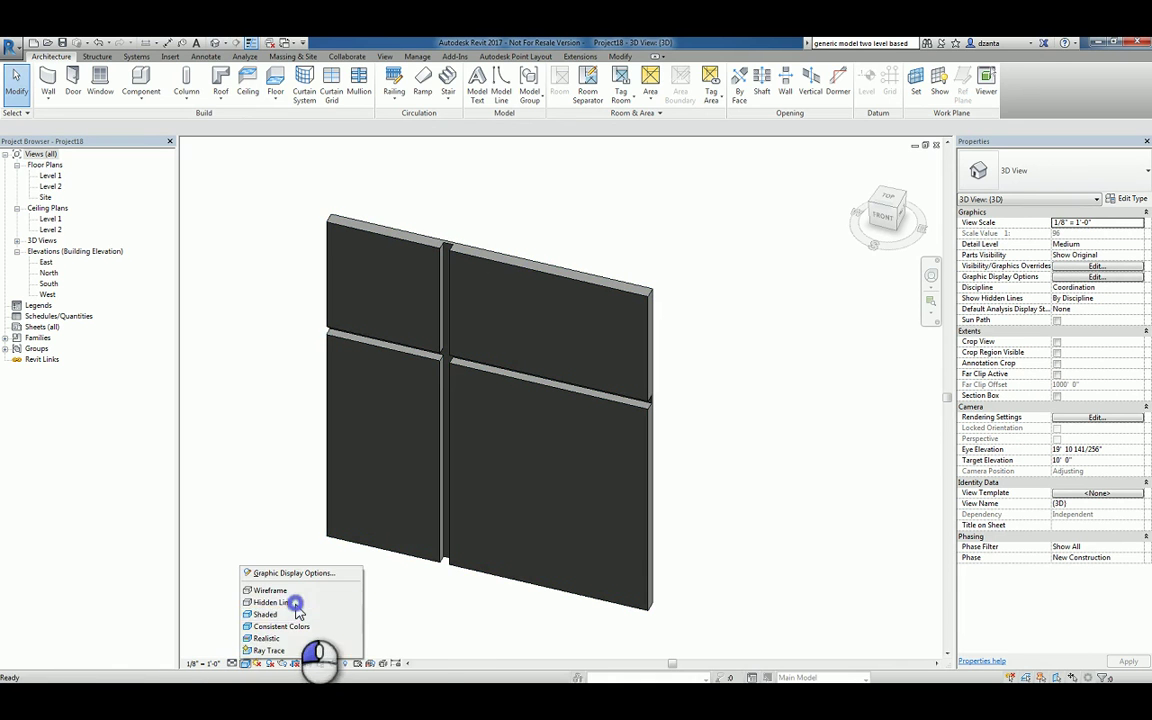
left_click(293, 591)
key("h")
Step: Duplicate the vertical reveal's type as 'custom reveal' using profile Custom Profile 4 - Reveal
key("l")
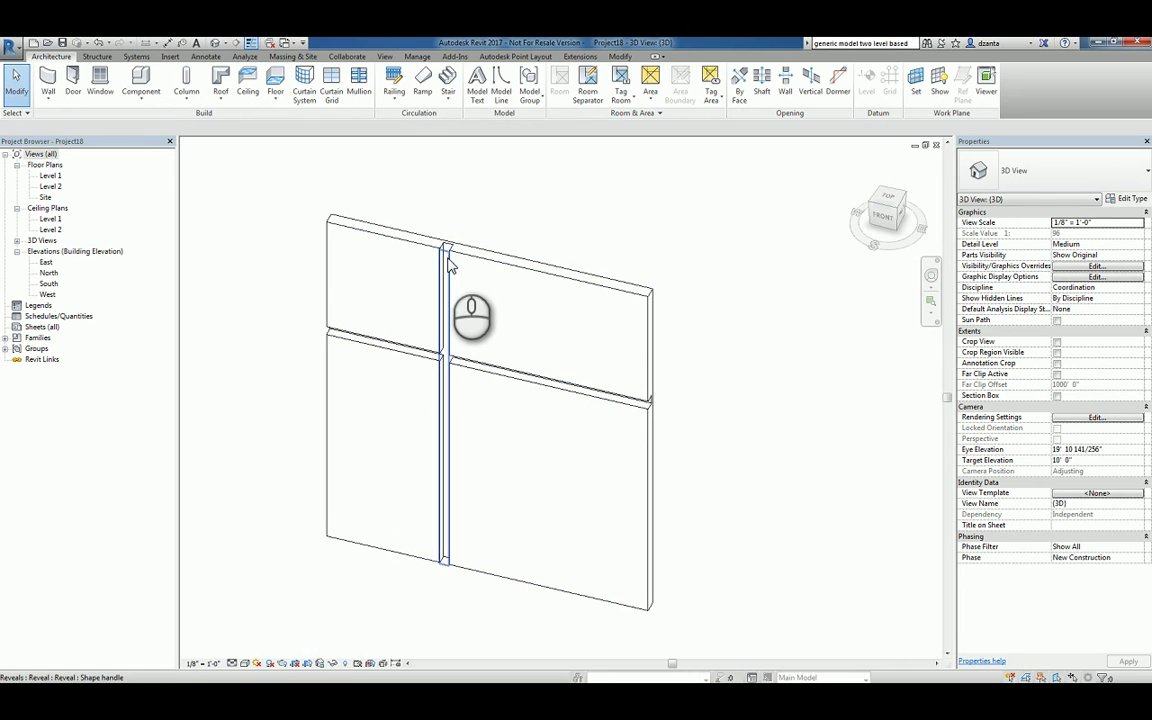
left_click(449, 263)
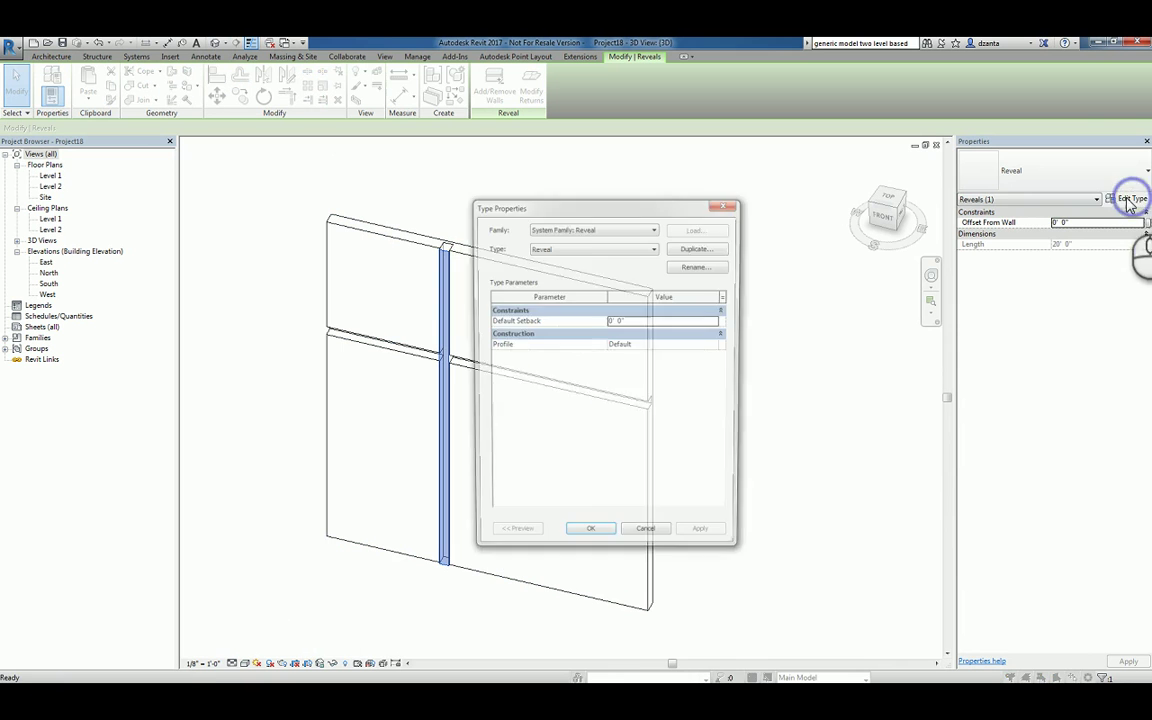
left_click(715, 248)
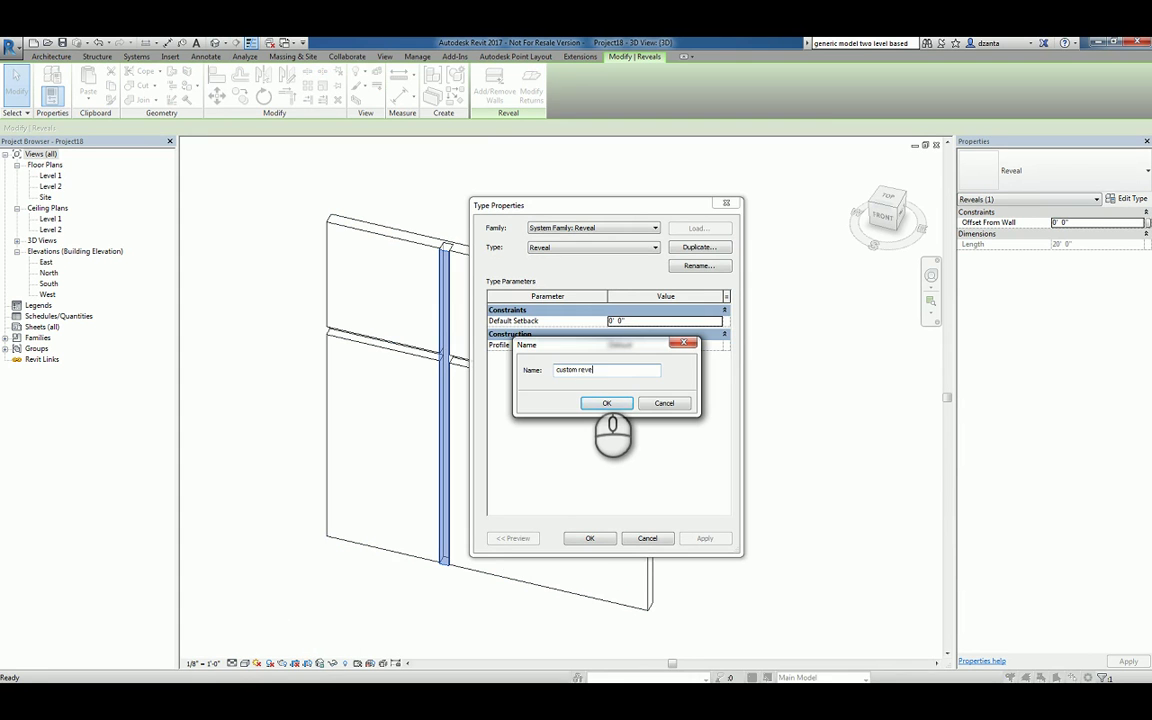
key("Return")
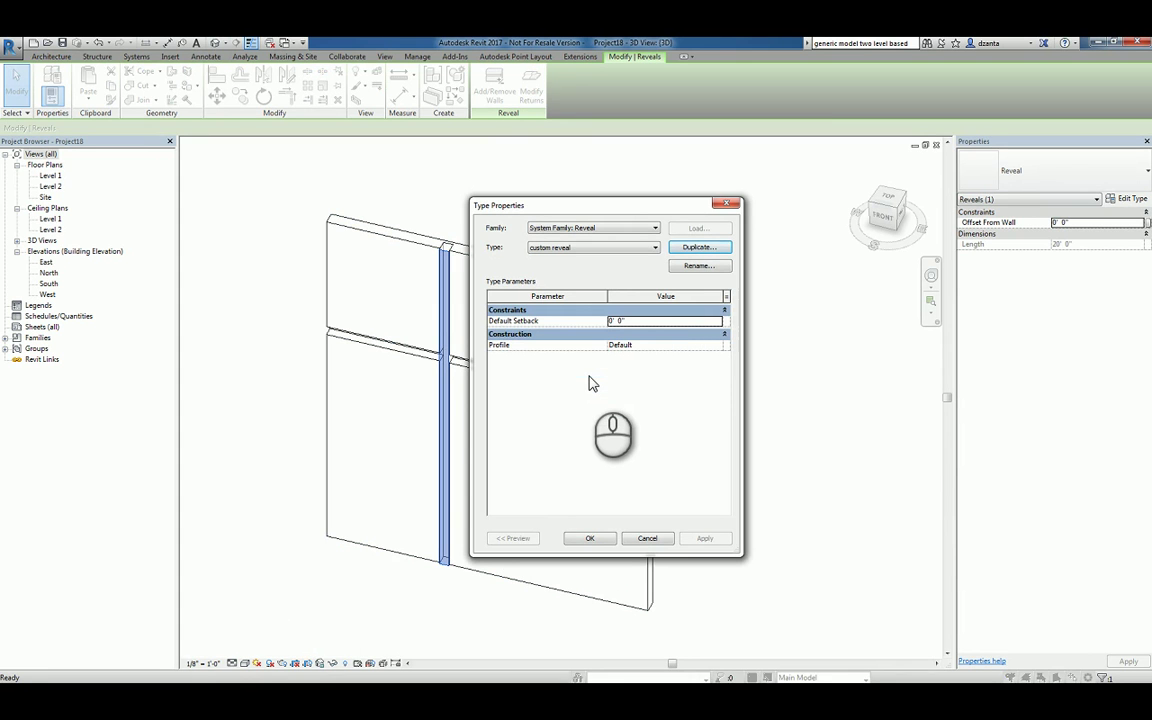
left_click(717, 347)
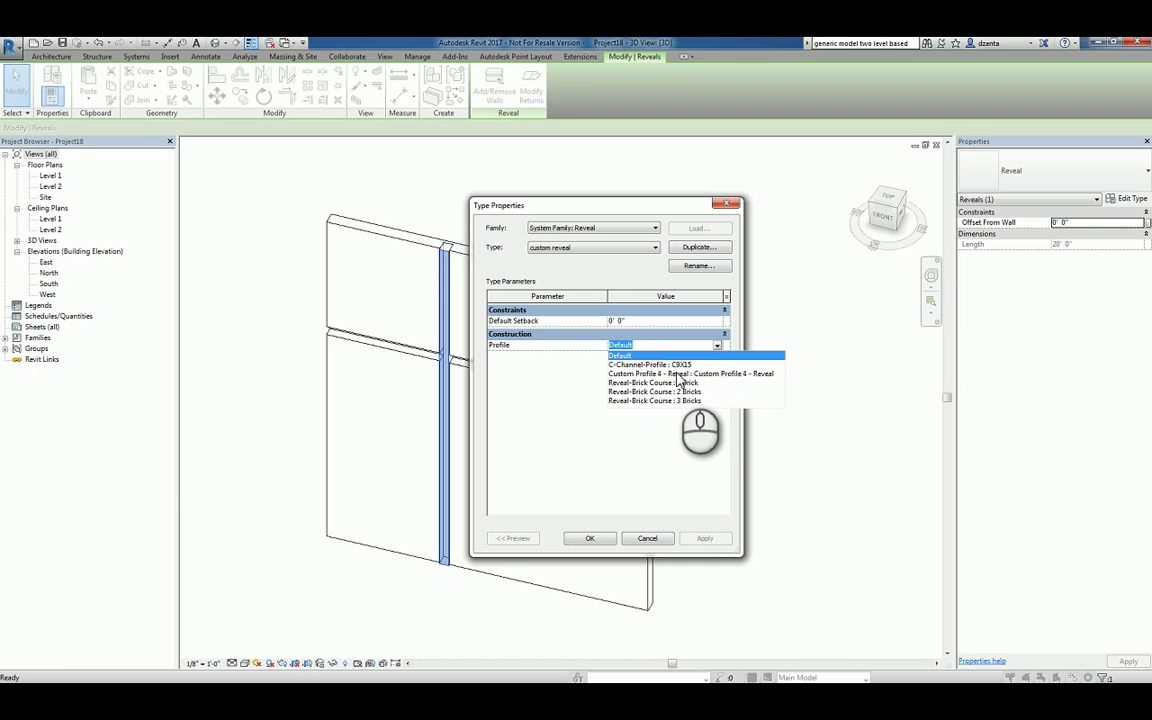
left_click(679, 374)
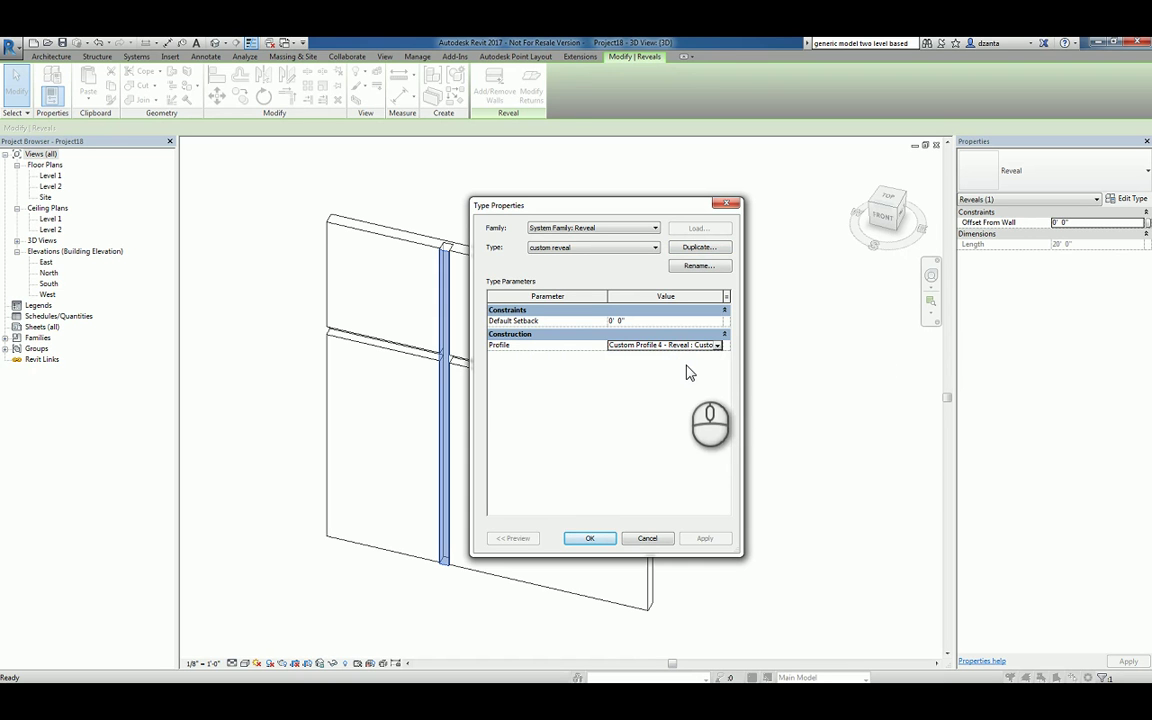
left_click(718, 345)
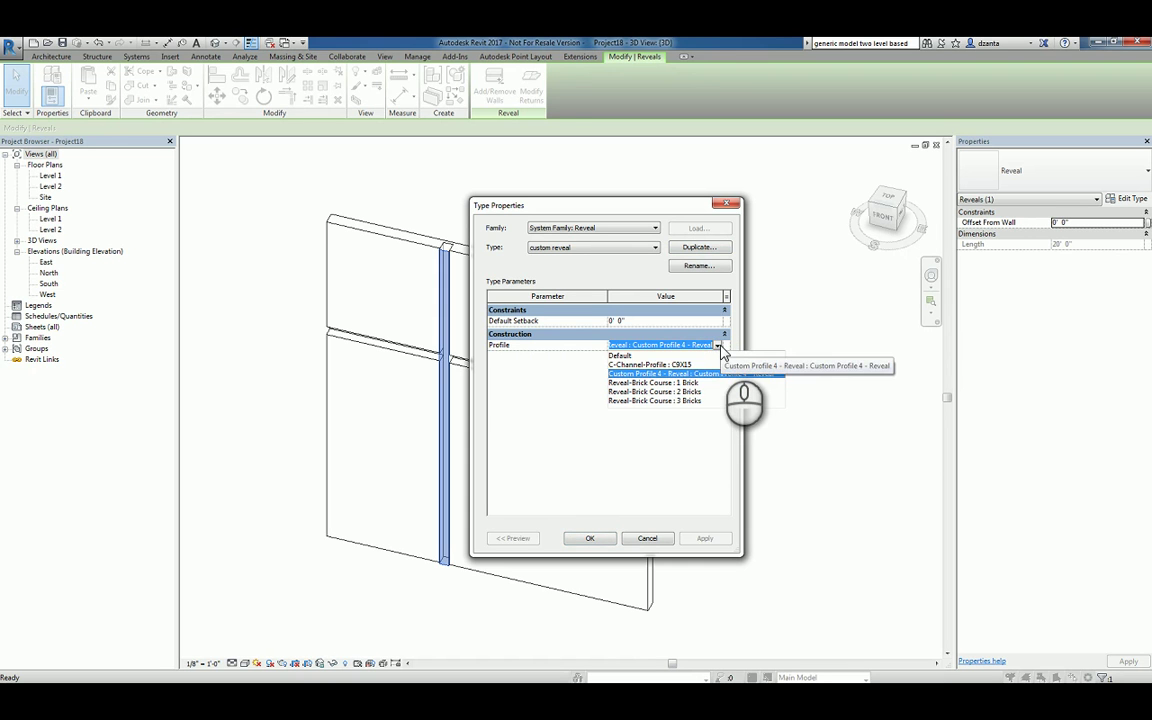
left_click(700, 373)
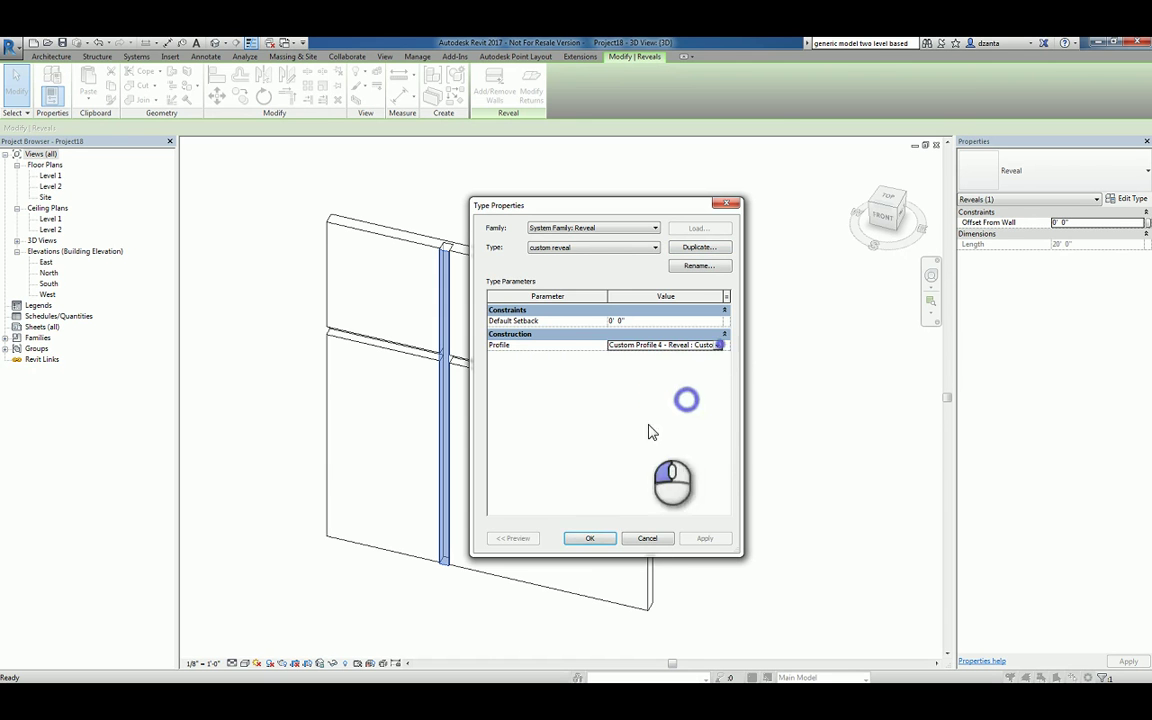
left_click(598, 537)
Step: Change the horizontal reveal to the custom reveal type
left_click(733, 501)
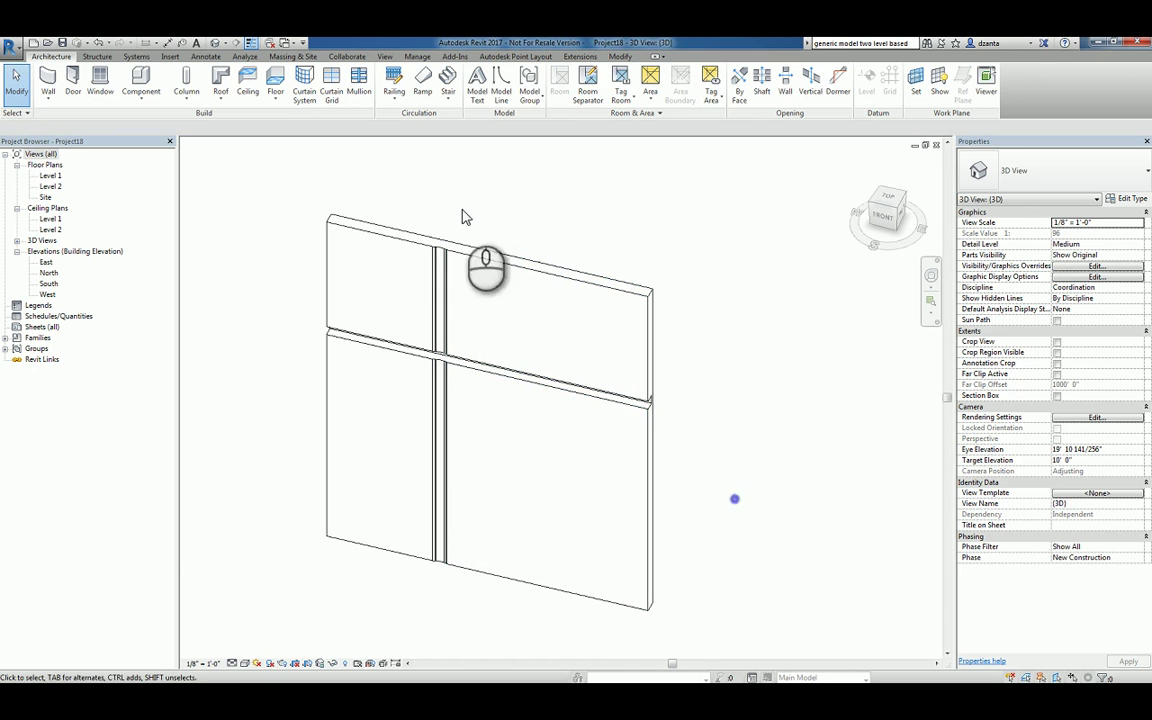
scroll(440, 245, "up", 5)
scroll(455, 260, "down", 5)
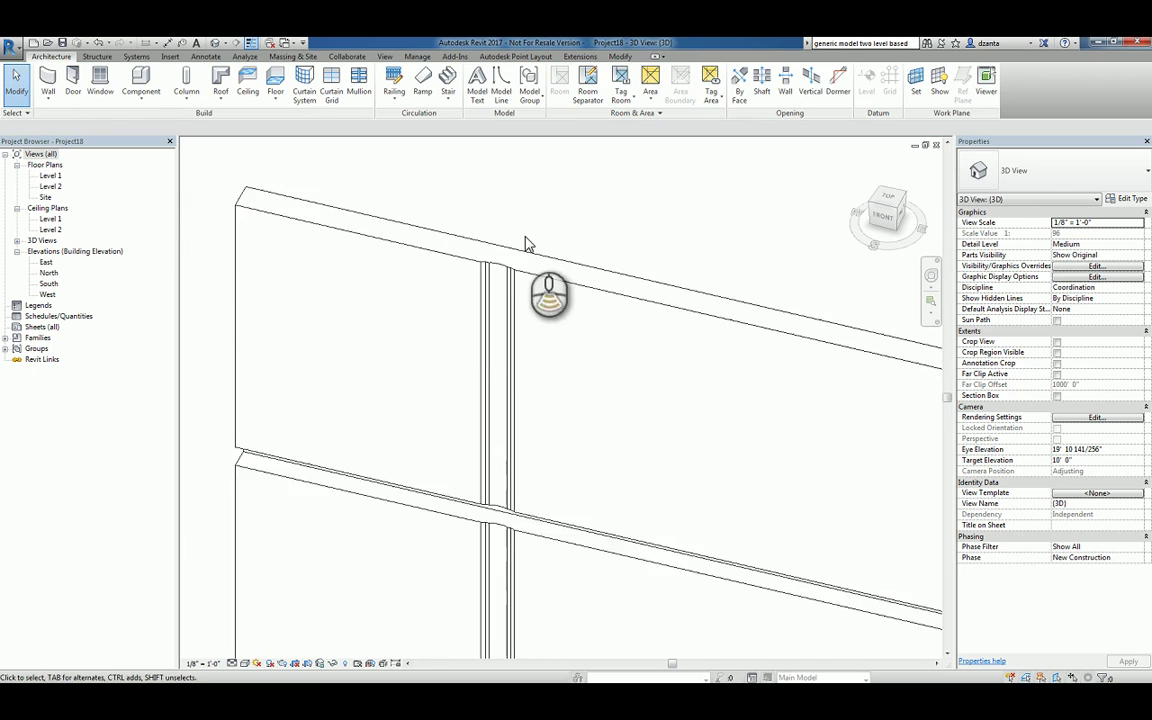
left_click(634, 440)
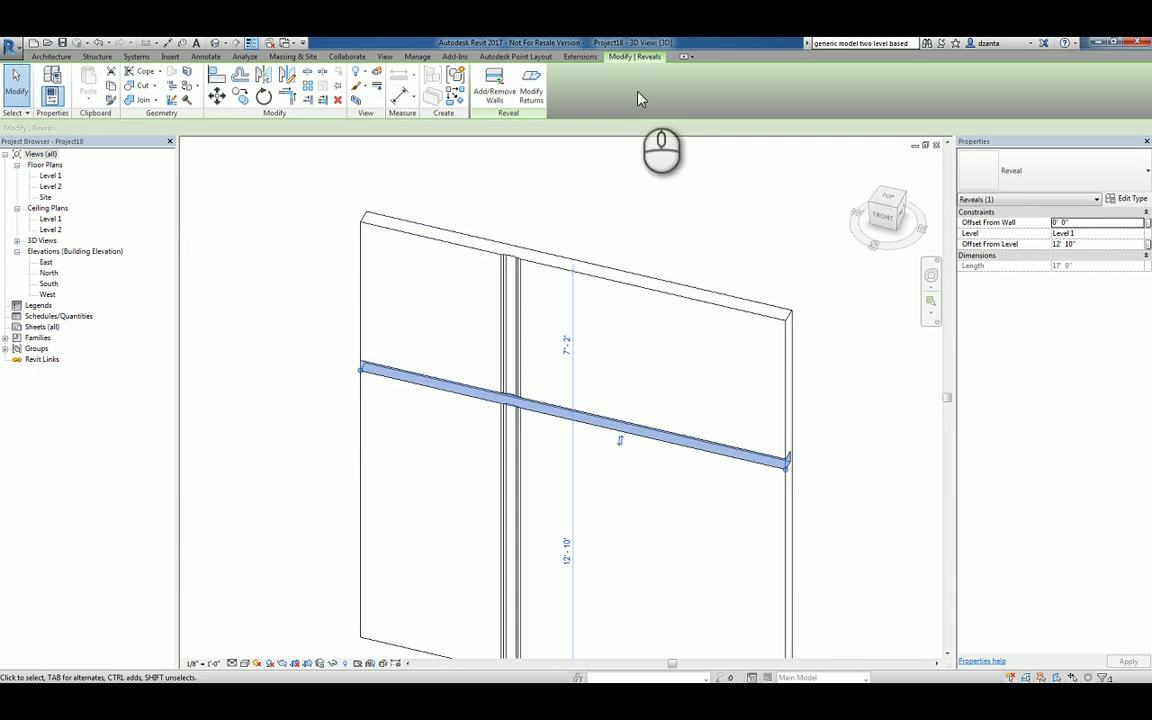
left_click(1050, 172)
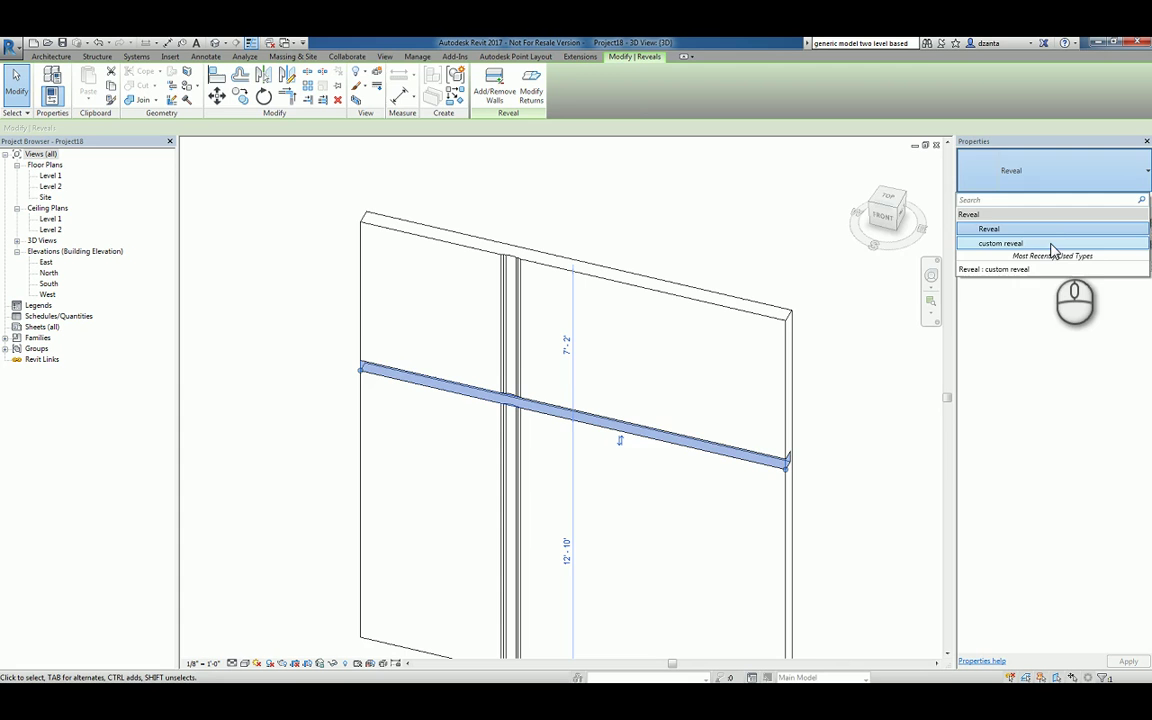
left_click(1050, 245)
left_click(778, 222)
Step: Zoom and orbit to inspect the custom reveal's ends
scroll(728, 400, "up", 4)
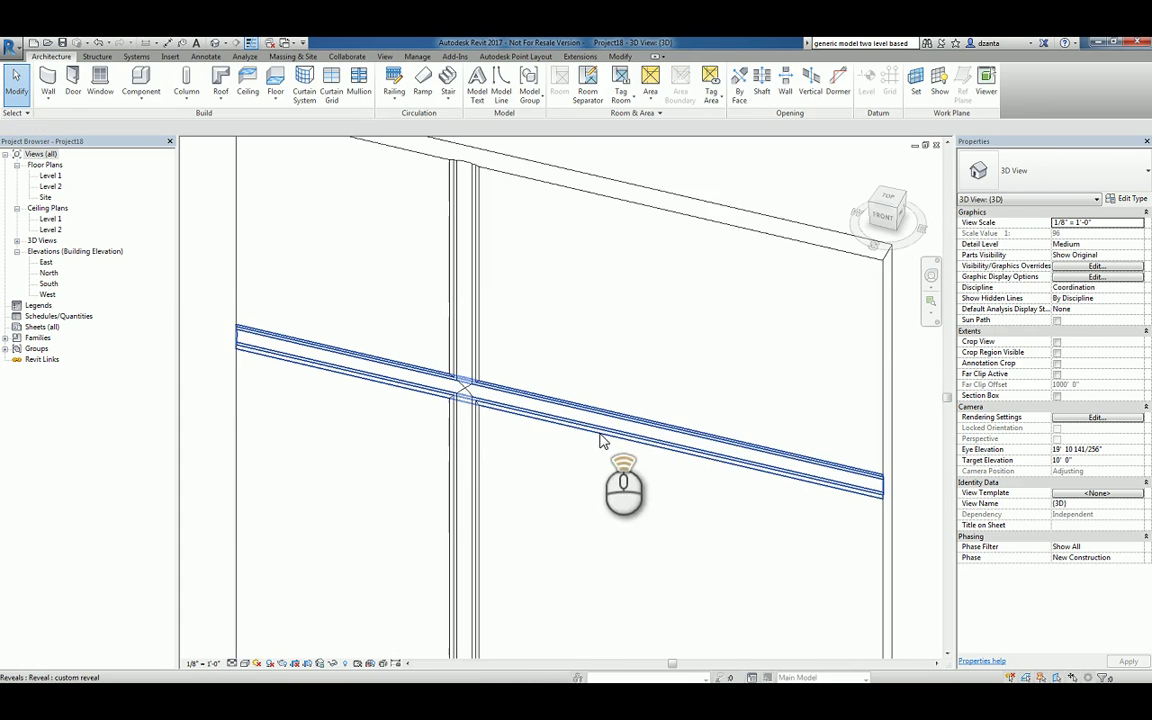
scroll(797, 490, "up", 3)
left_click(730, 432)
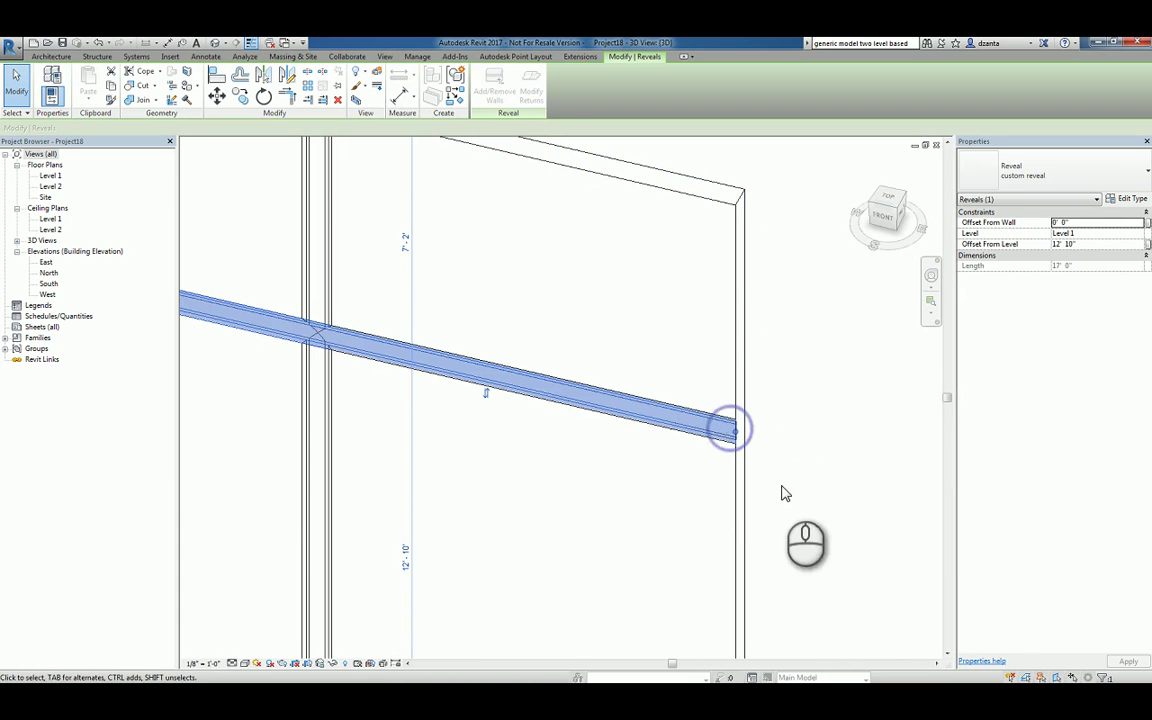
middle_click_drag(810, 500, 679, 411, "shift")
scroll(555, 442, "up", 5)
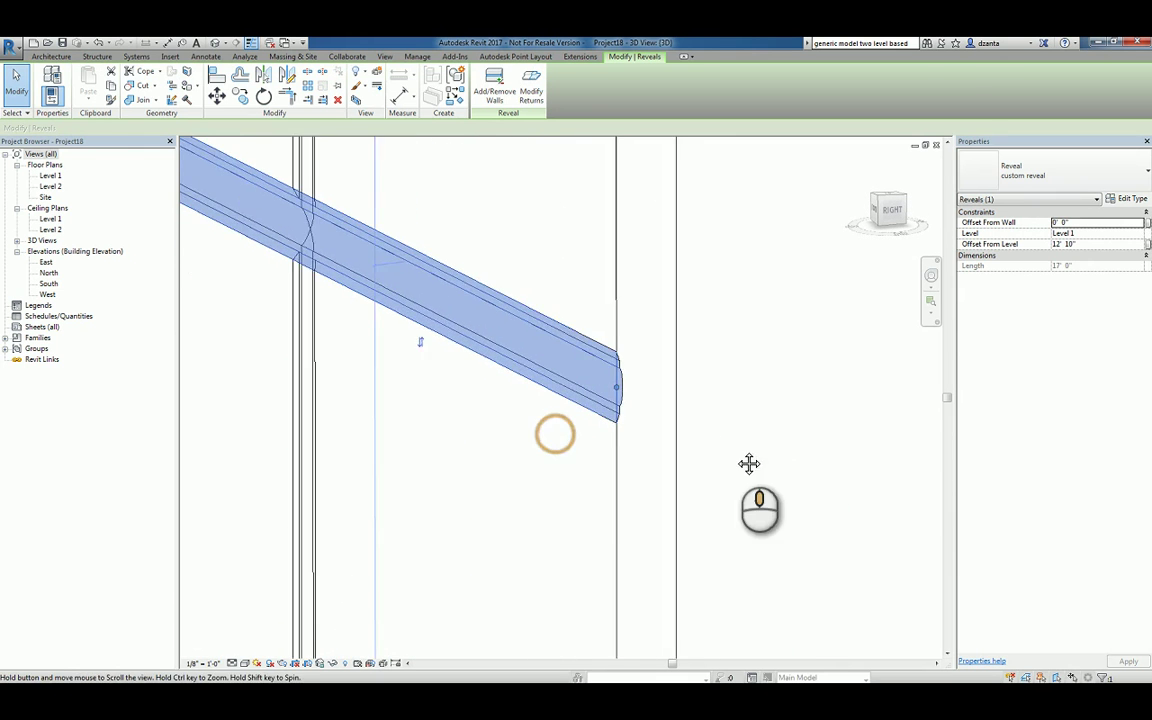
left_click(763, 453)
scroll(765, 448, "up", 2)
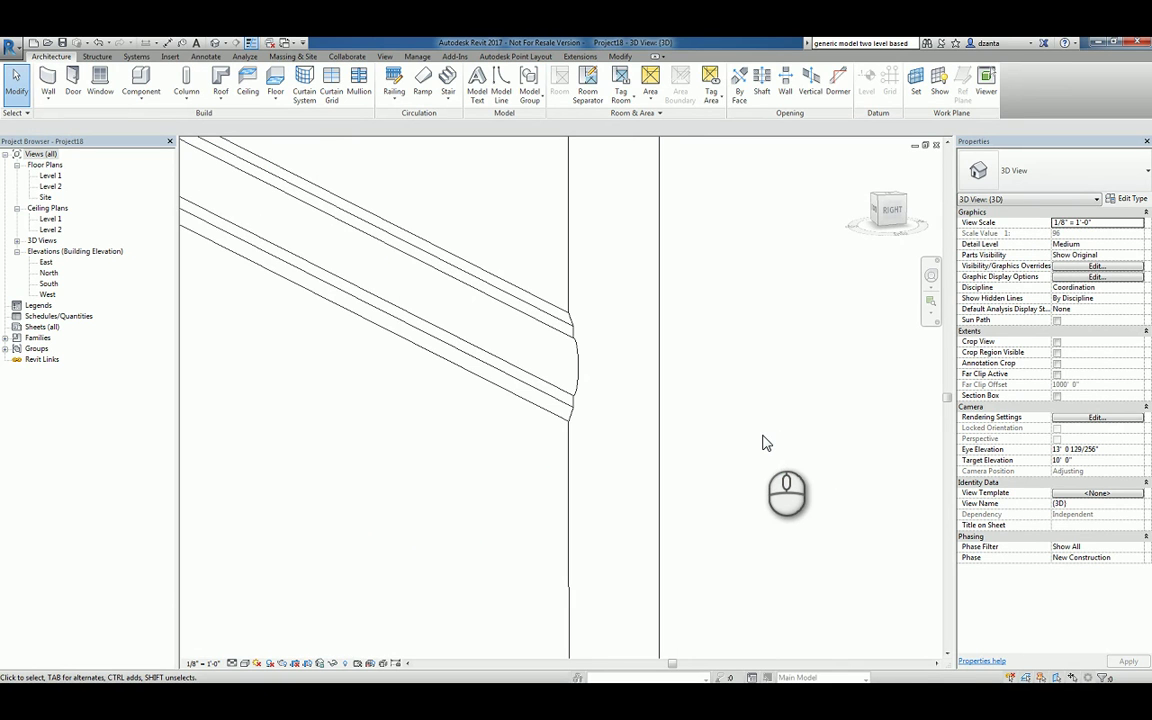
scroll(764, 442, "down", 3)
mouse_move(764, 442)
middle_mouse_down("shift")
mouse_move(766, 458)
mouse_move(869, 524)
mouse_move(812, 490)
mouse_move(802, 506)
mouse_move(745, 430)
middle_mouse_up("shift")
Step: Shorten both ends of the horizontal and vertical reveals by dragging their end grips
left_click(745, 428)
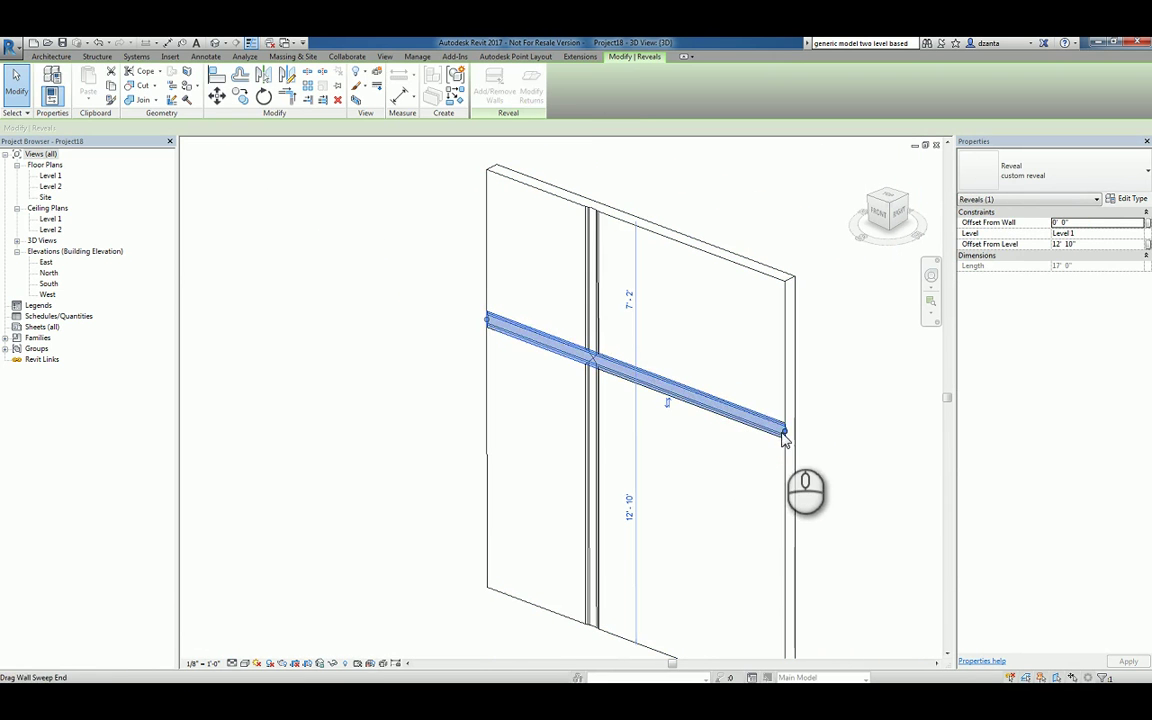
left_click_drag(790, 434, 708, 402)
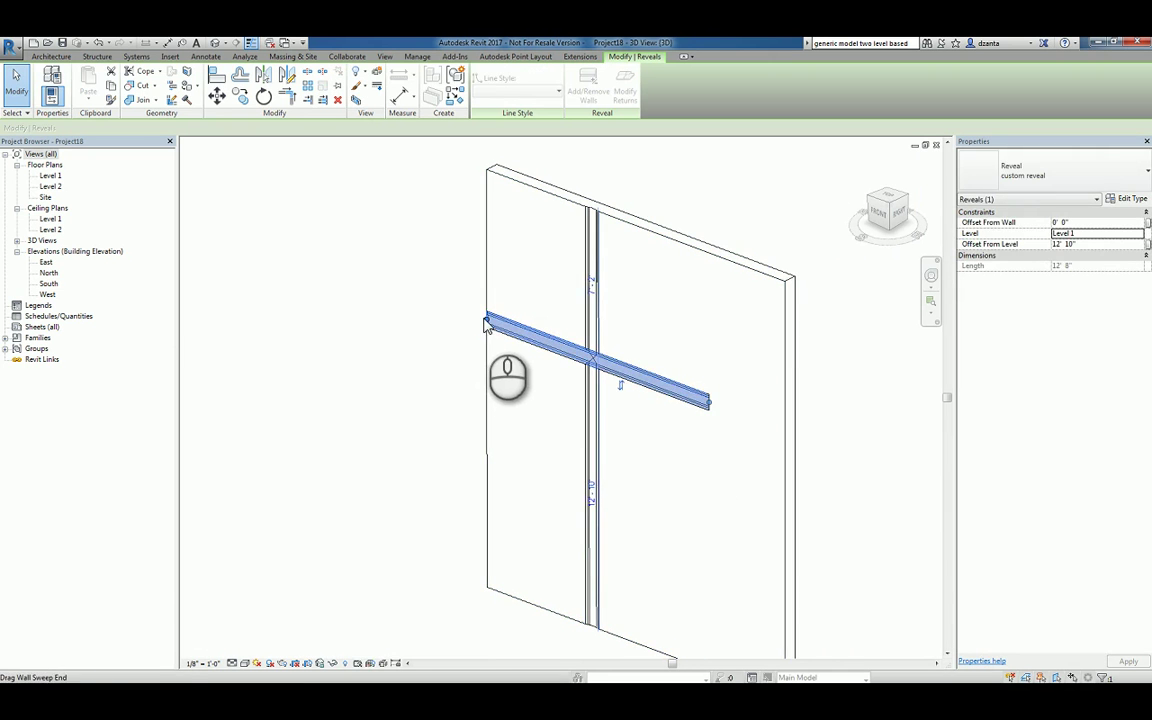
left_click_drag(487, 321, 545, 340)
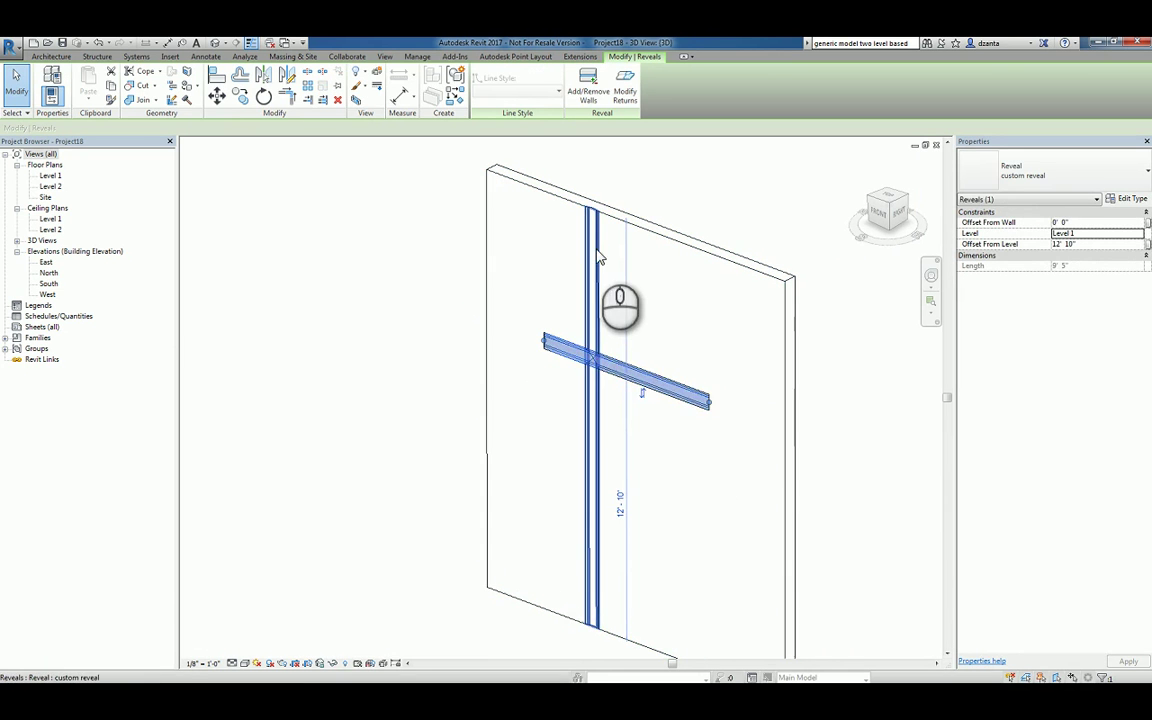
left_click(597, 252)
left_click_drag(592, 210, 592, 278)
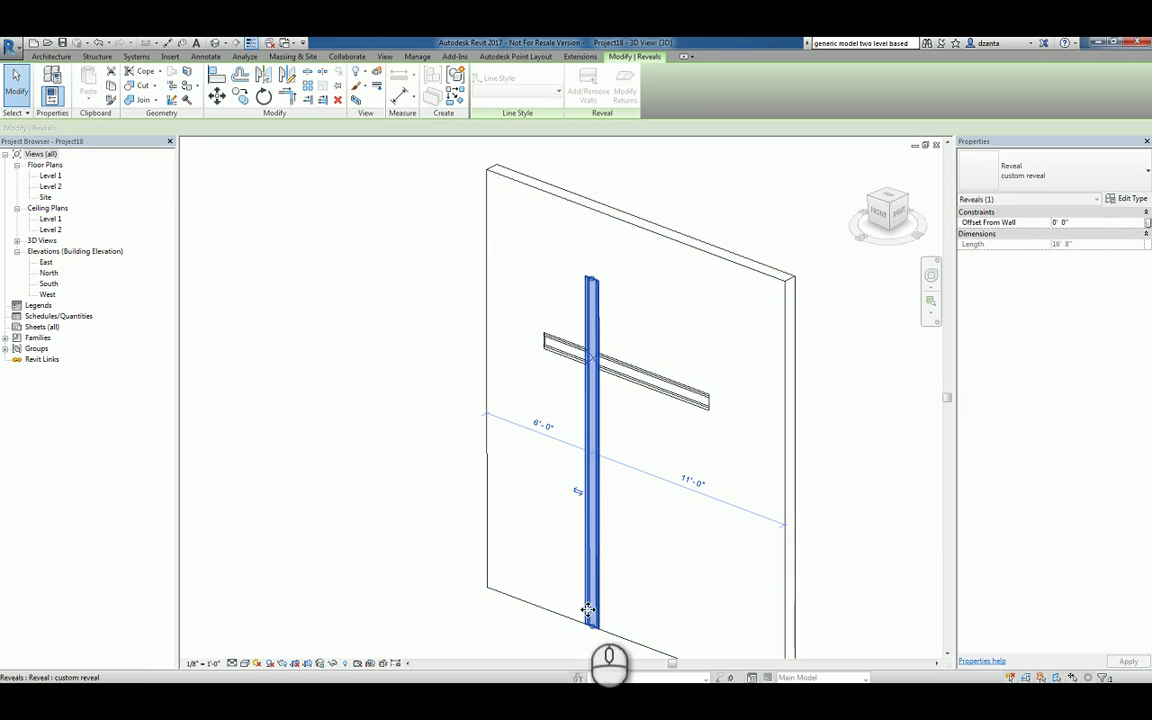
left_click_drag(592, 622, 705, 537)
left_click(855, 494)
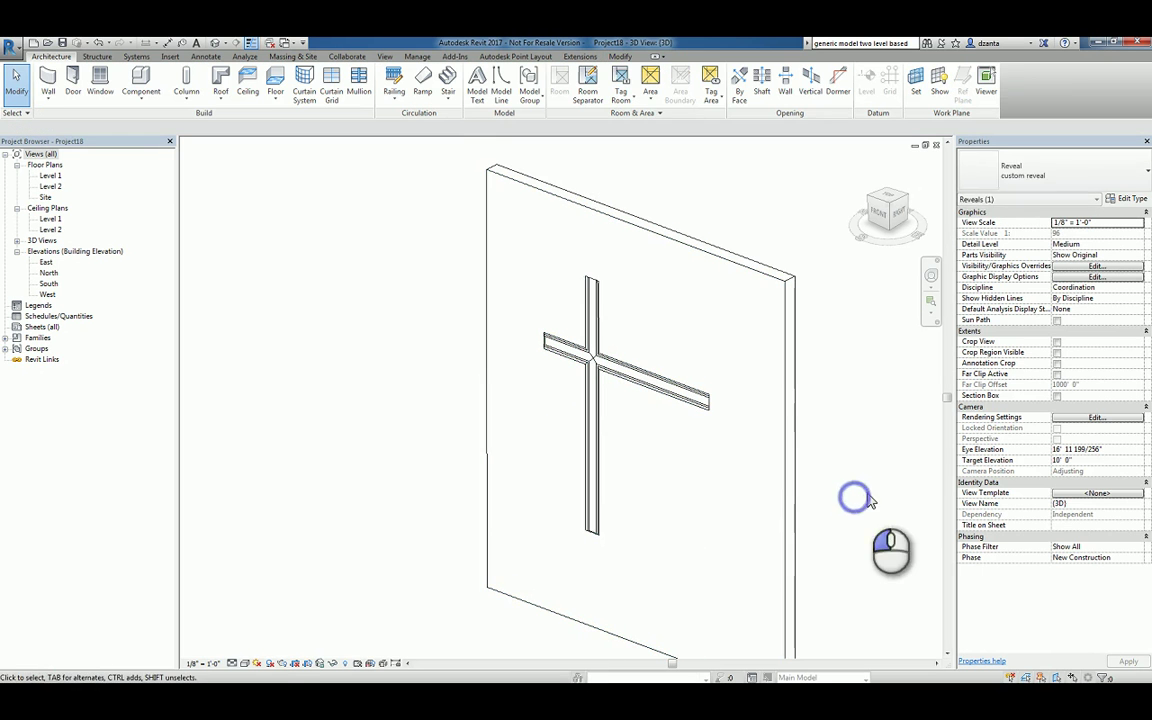
Step: Trim the horizontal reveal's right end further and set the view to Hidden Line style
middle_click_drag(861, 556, 753, 465, "shift")
left_click(668, 343)
left_click_drag(672, 347, 588, 332)
left_click(818, 457)
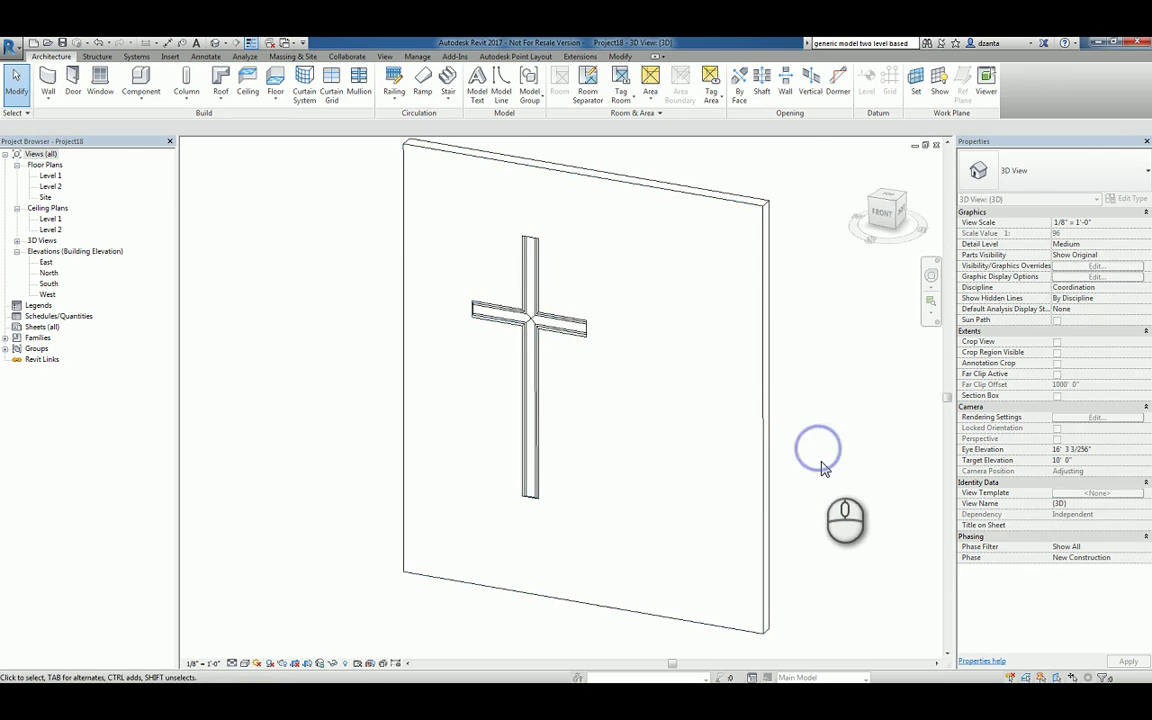
middle_click_drag(818, 457, 811, 486, "shift")
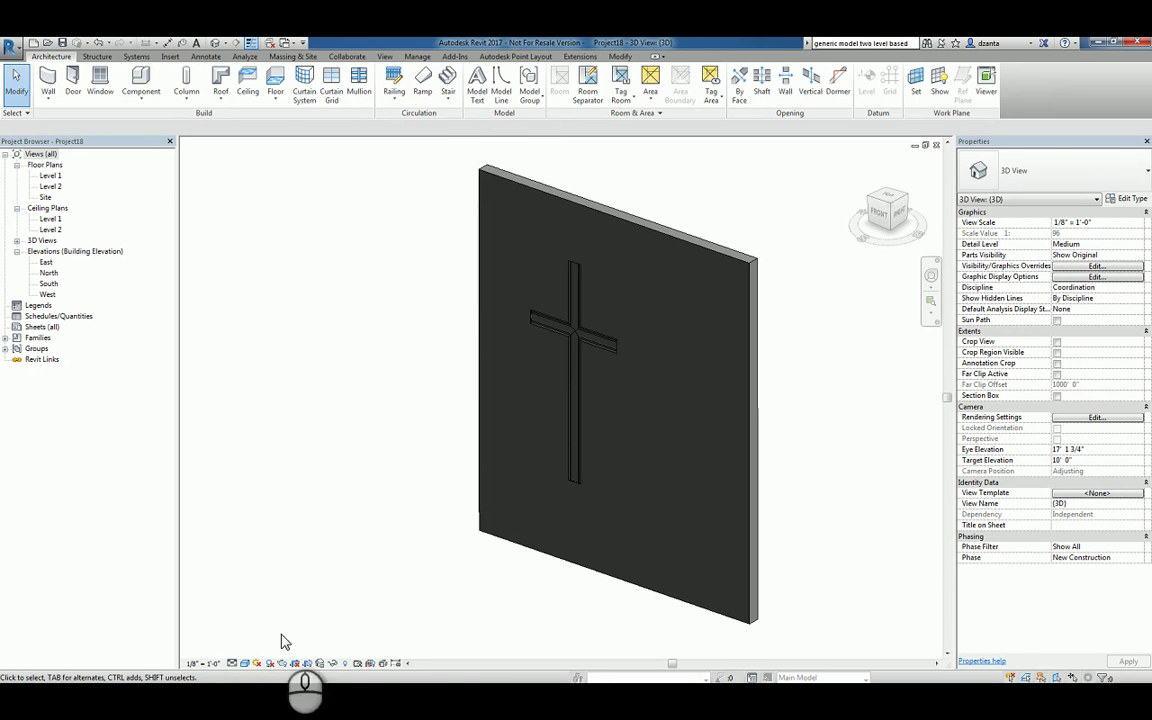
left_click(245, 664)
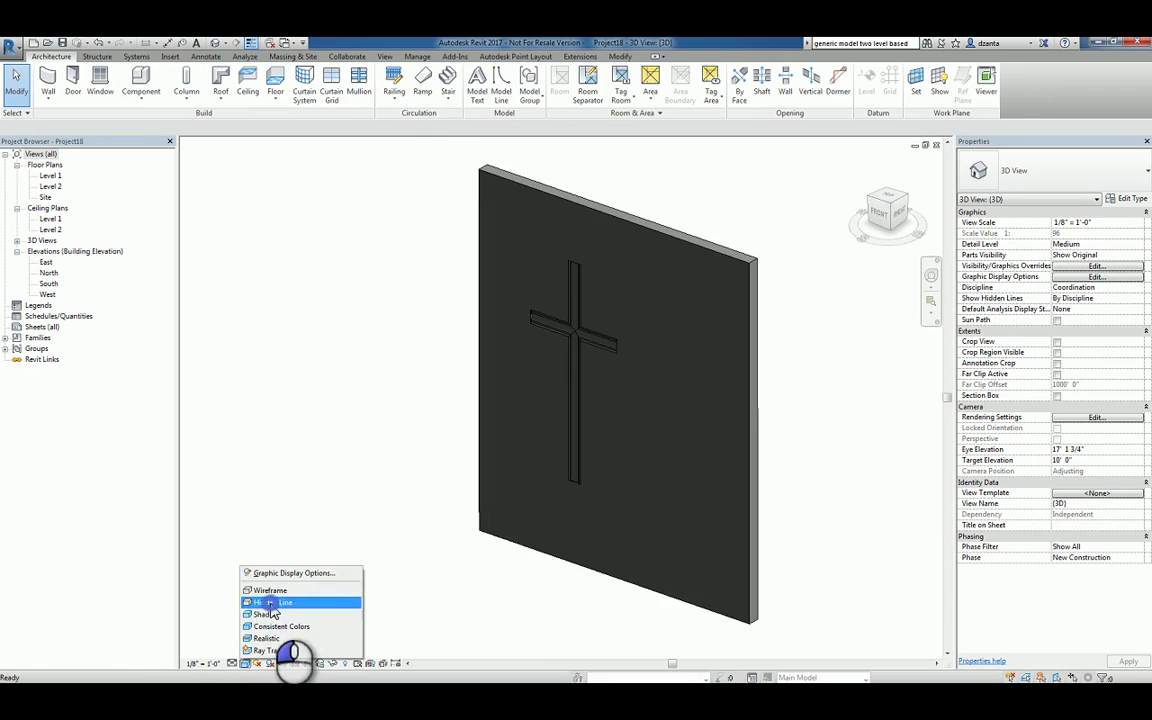
left_click(270, 604)
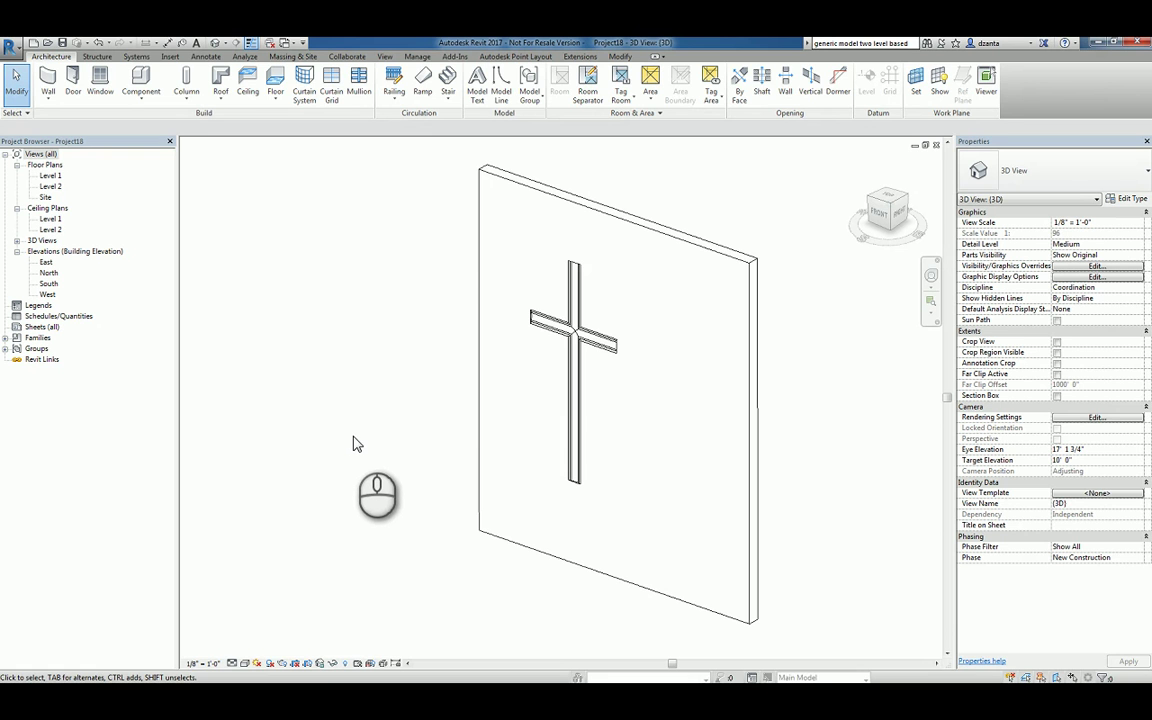
Step: In the Reveal profile family, shift the three lower profile lines to the right
key("ctrl+Tab")
key("ctrl+Tab")
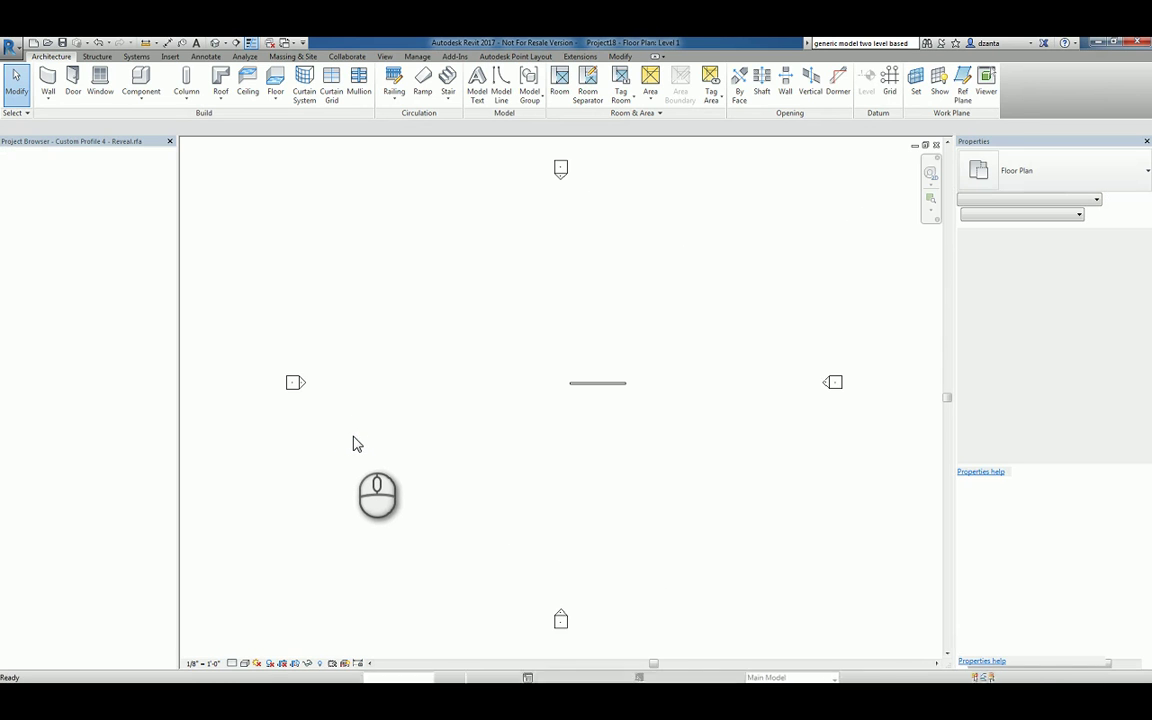
scroll(600, 395, "up", 3)
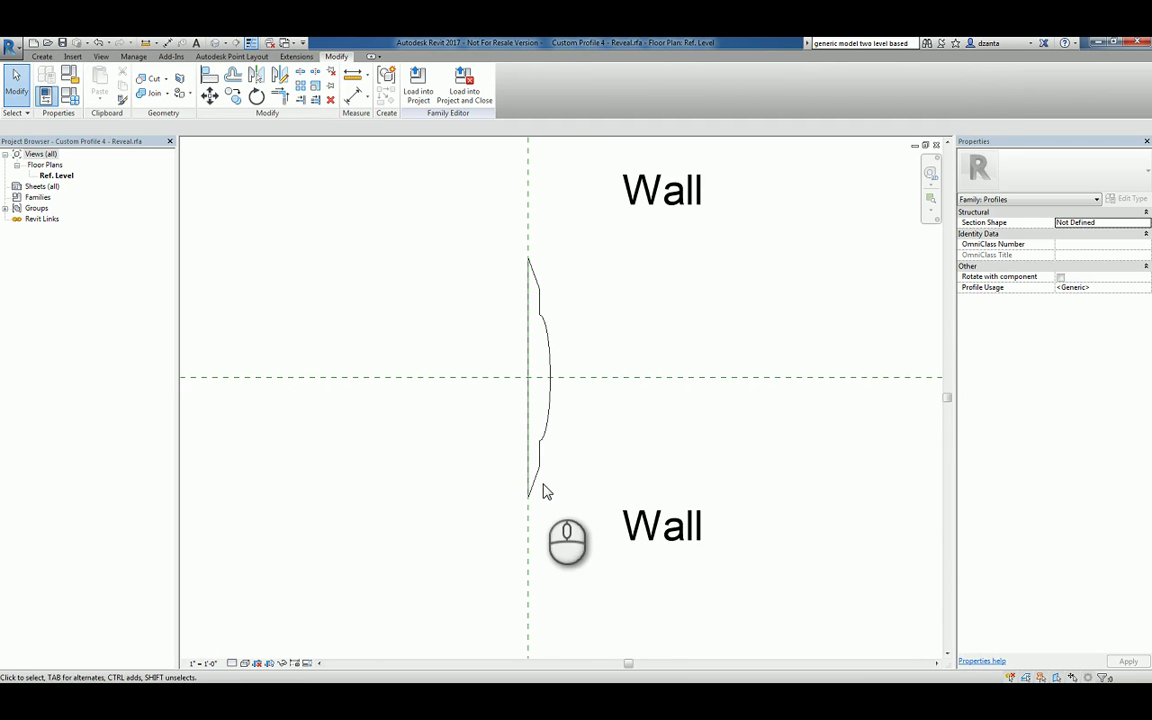
left_click_drag(536, 500, 599, 262)
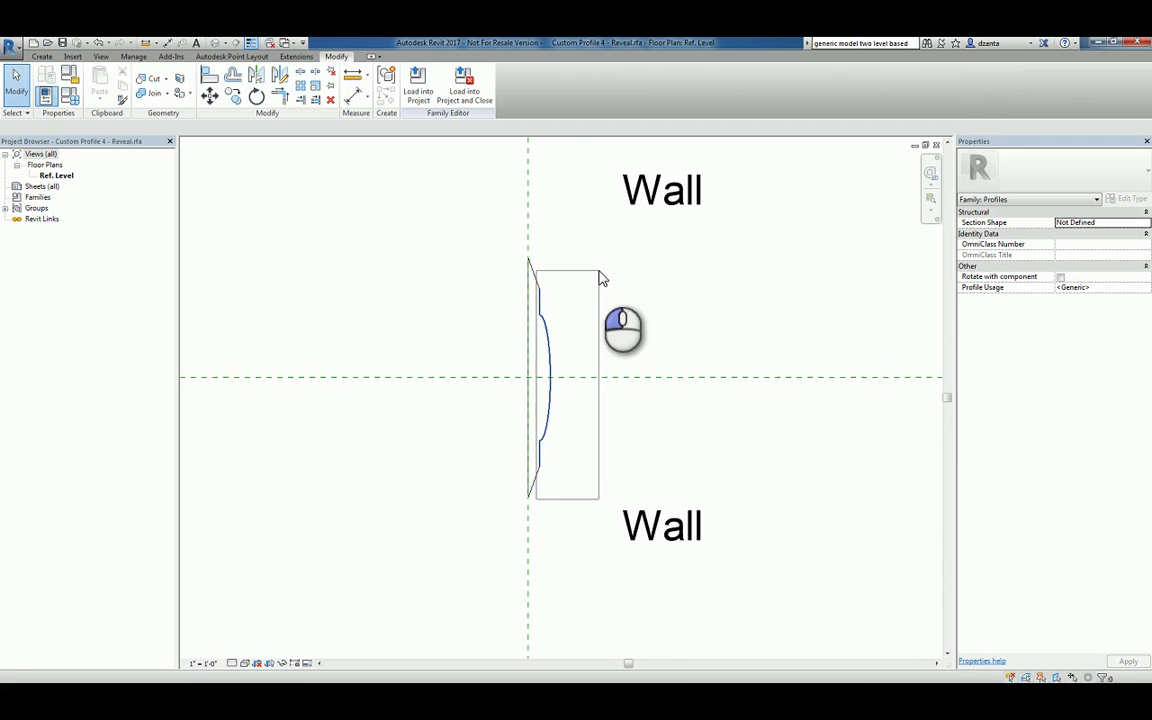
left_click_drag(548, 330, 589, 329)
left_click(565, 303)
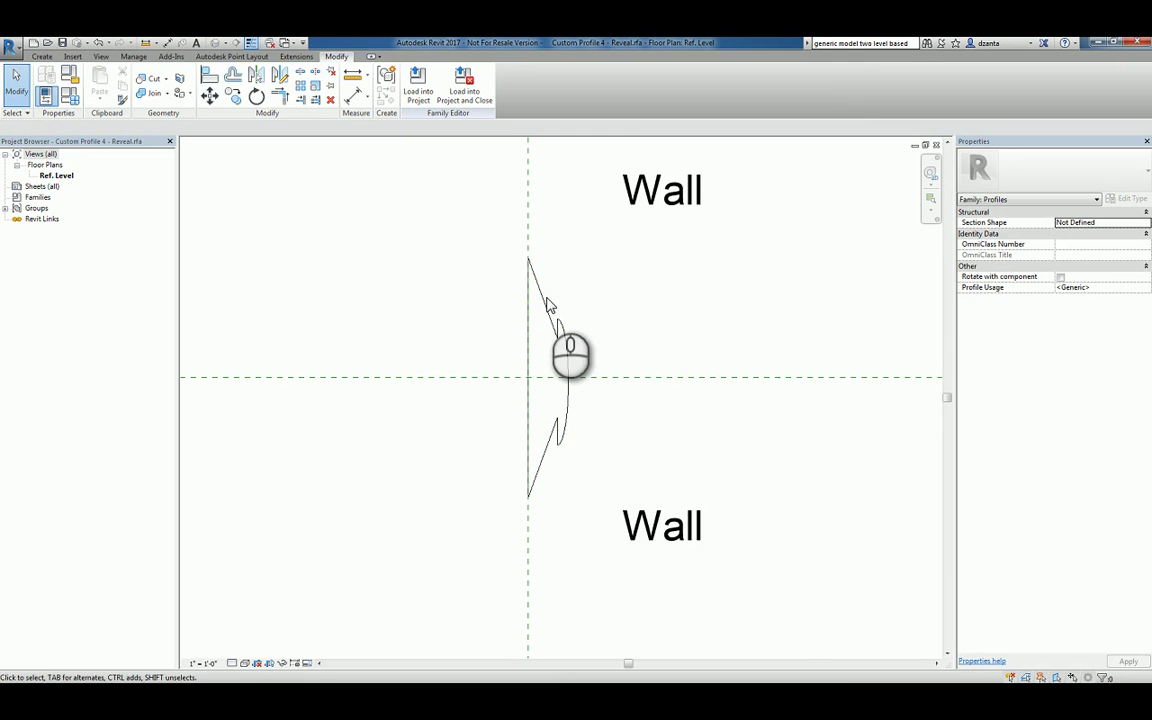
Step: Move the slanted profile line up to its new position and delete the lower profile segments
left_click(545, 305)
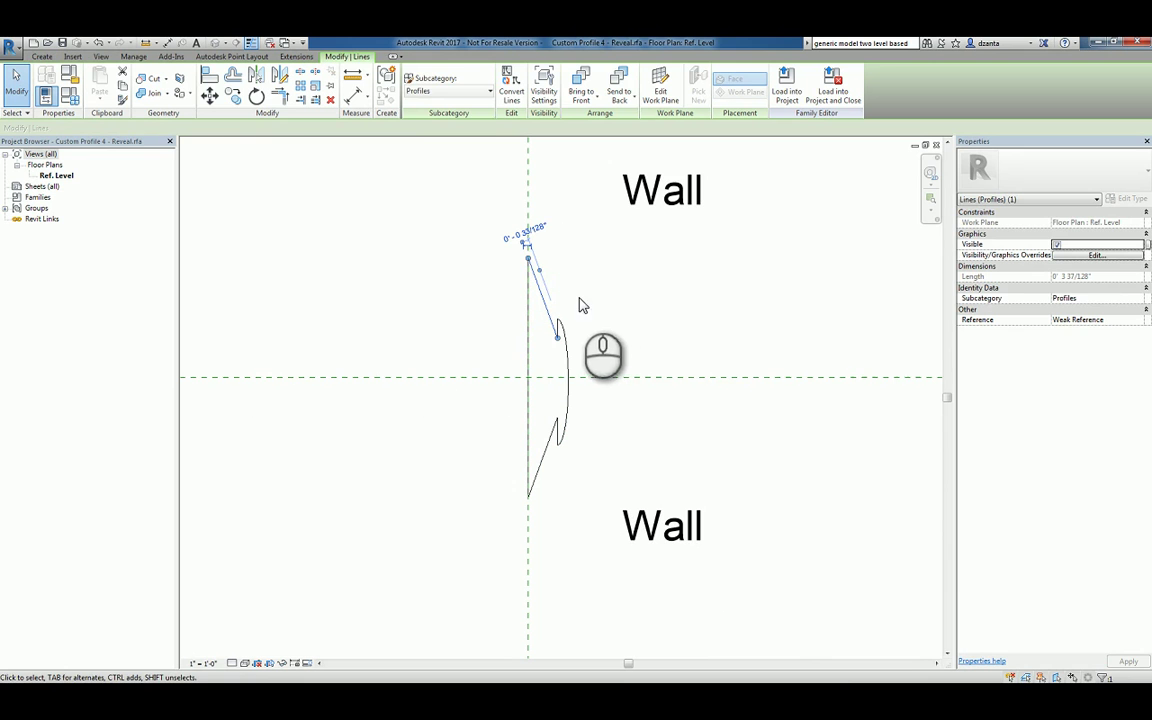
left_click(210, 95)
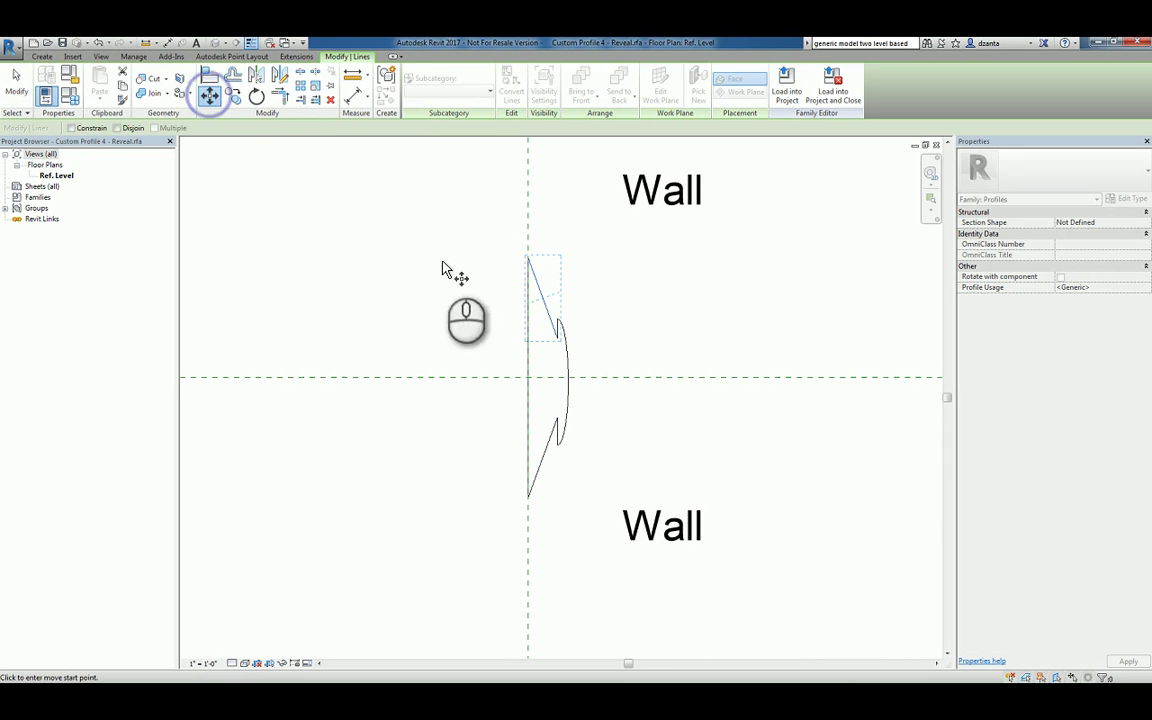
left_click(598, 300)
left_click(599, 268)
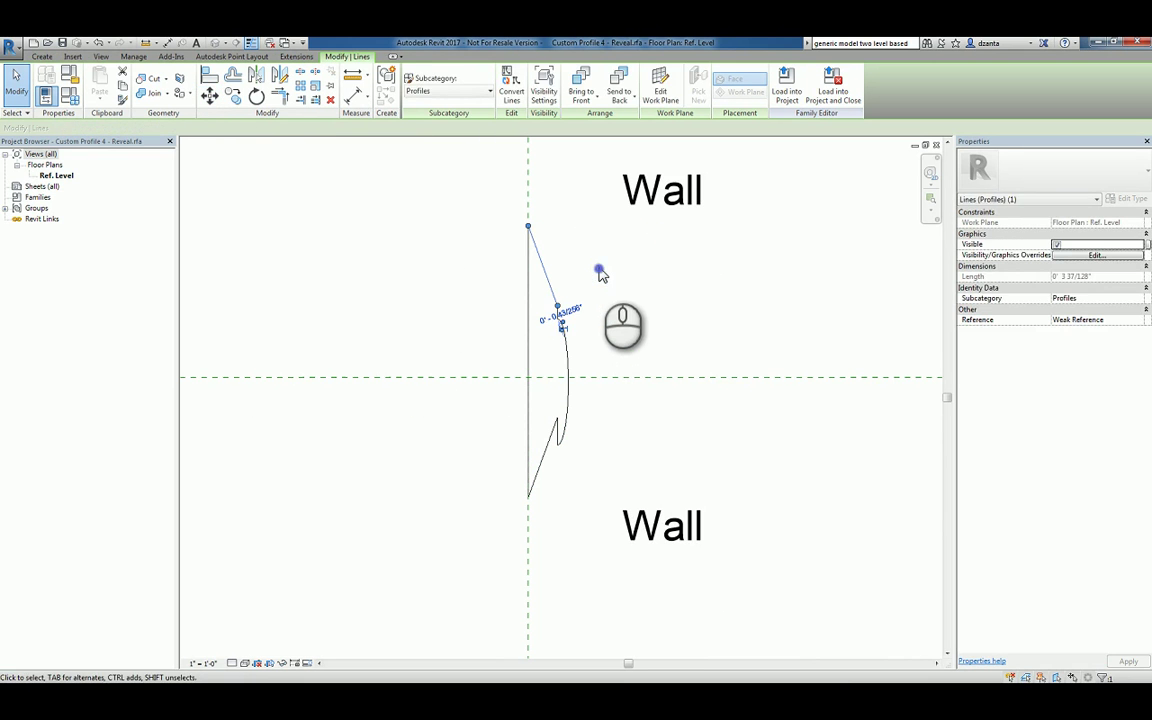
left_click(610, 294)
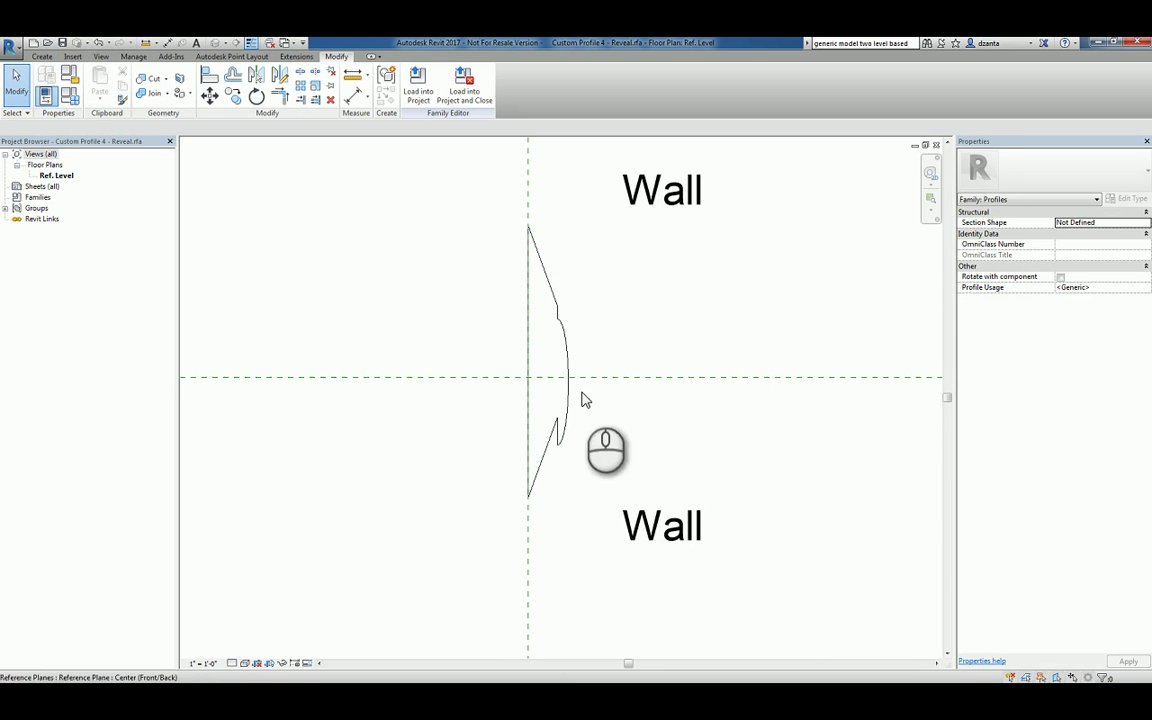
left_click_drag(483, 514, 573, 418)
key("Delete")
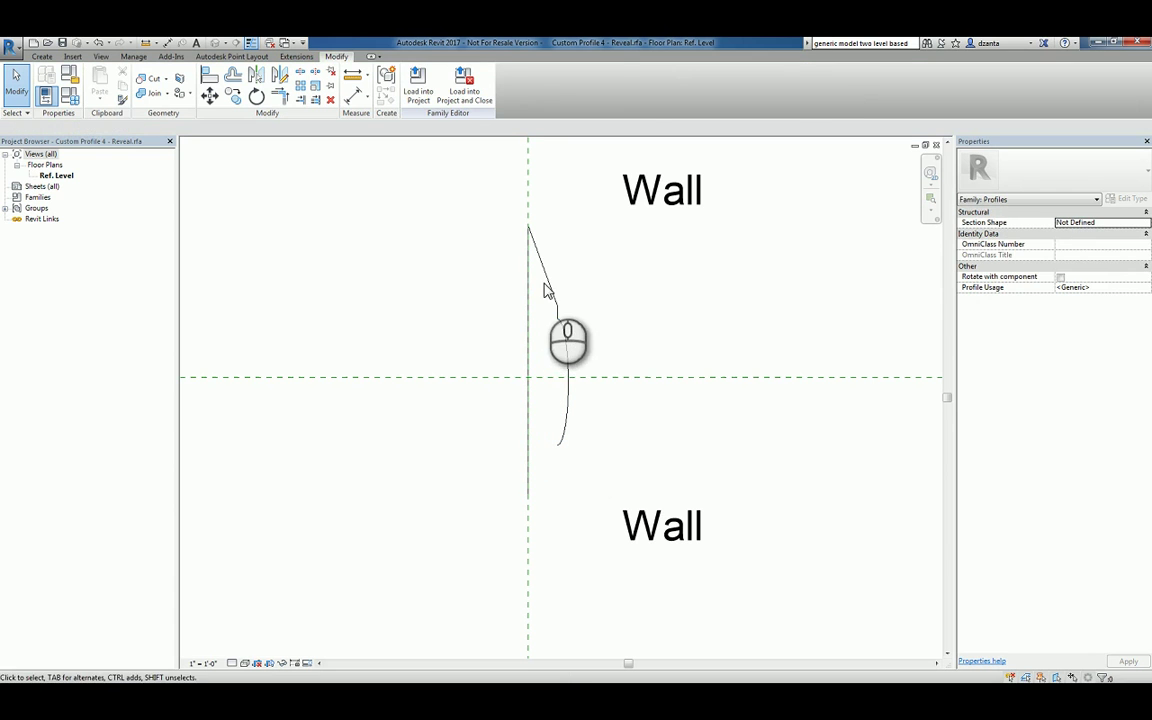
Step: Mirror the upper sloped line and the short segment across the horizontal reference plane
left_click(548, 285)
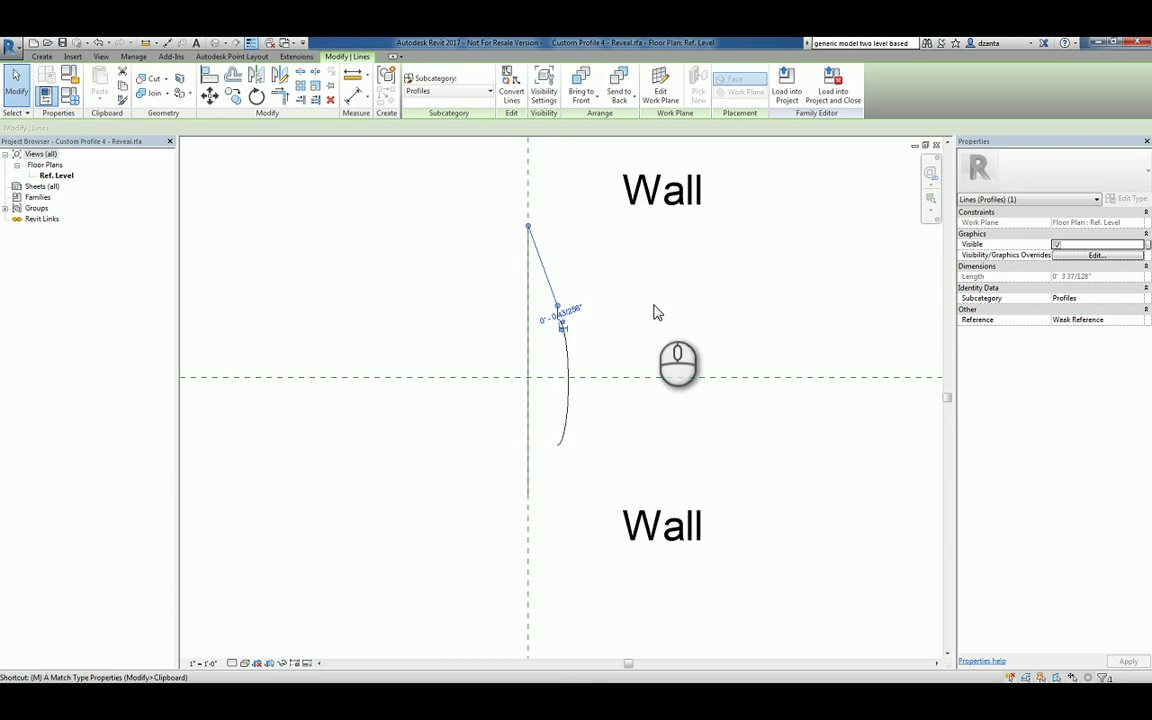
key("m")
key("m")
left_click(694, 378)
left_click(703, 432)
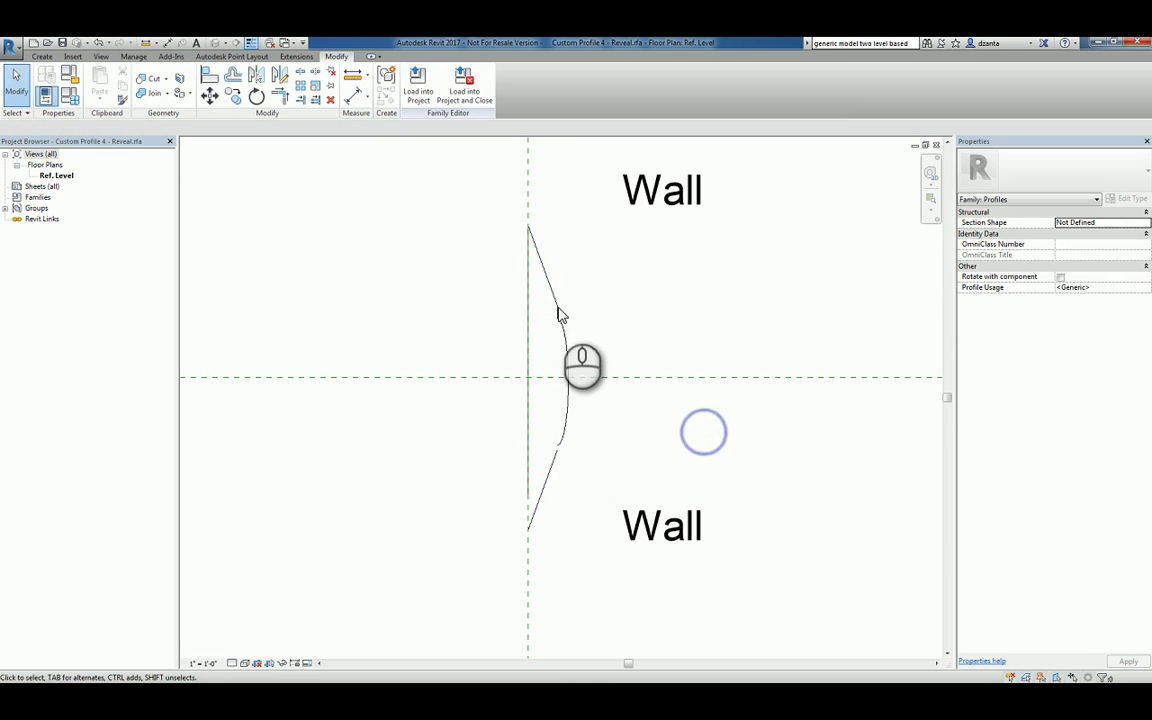
left_click_drag(545, 293, 571, 334)
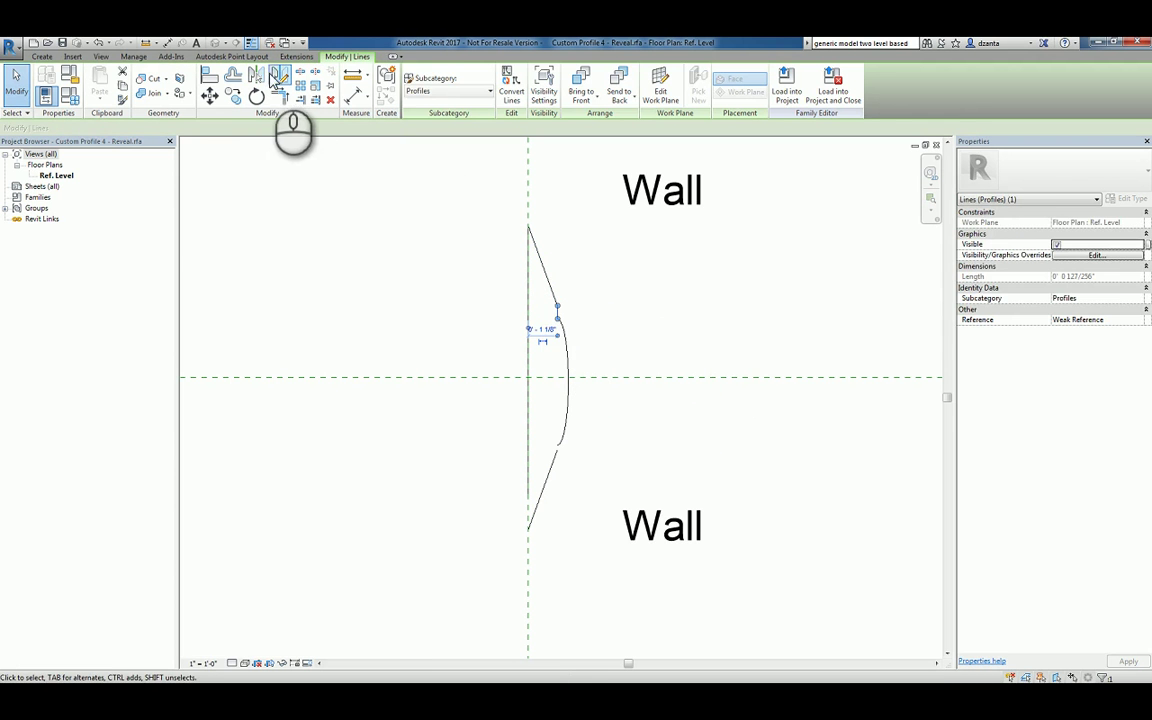
left_click(256, 77)
left_click(609, 378)
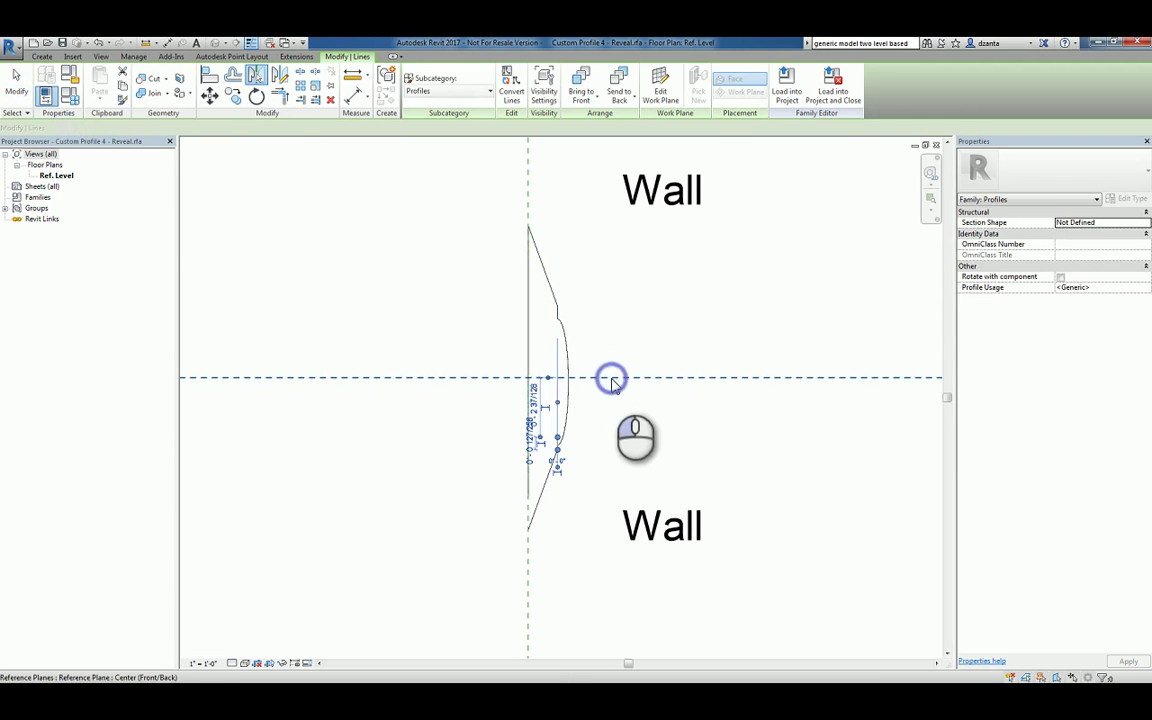
left_click(637, 331)
scroll(561, 449, "up", 2)
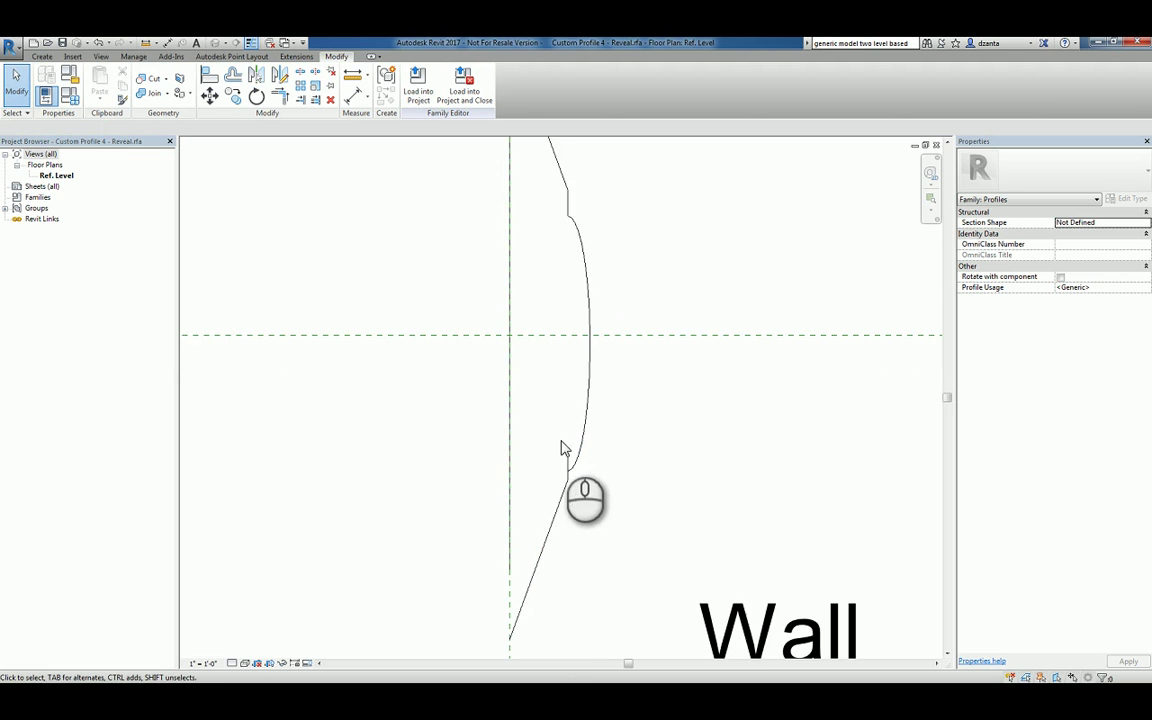
scroll(585, 480, "down", 1)
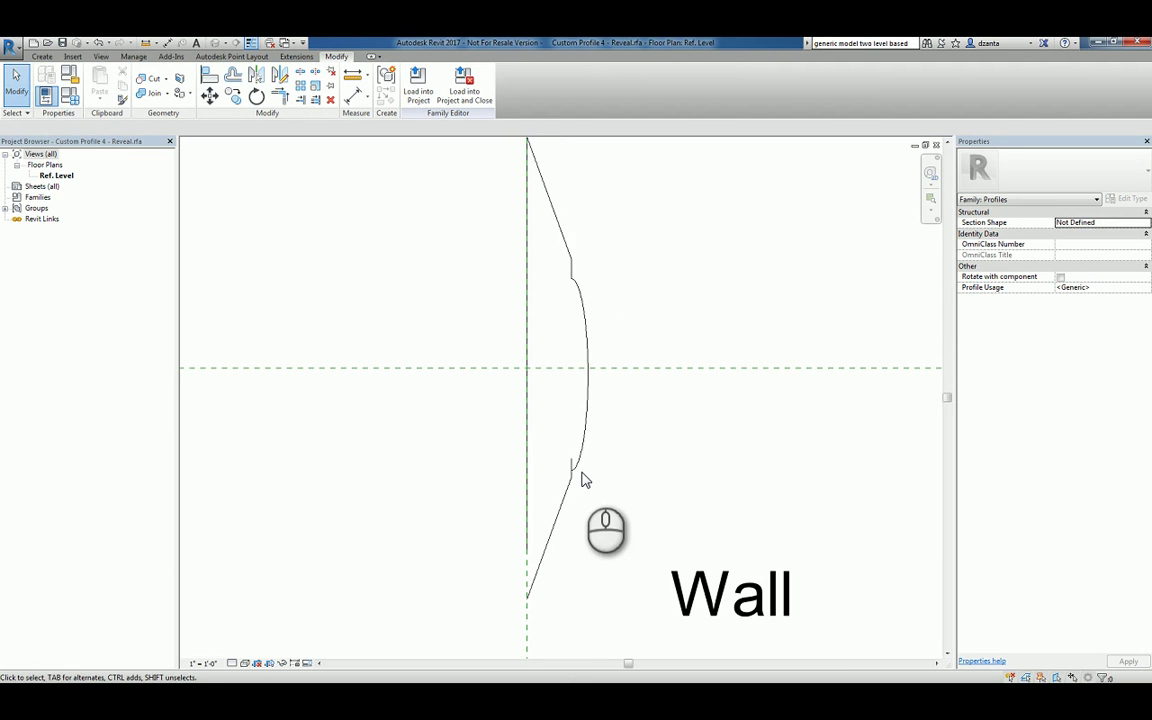
scroll(586, 503, "down", 1)
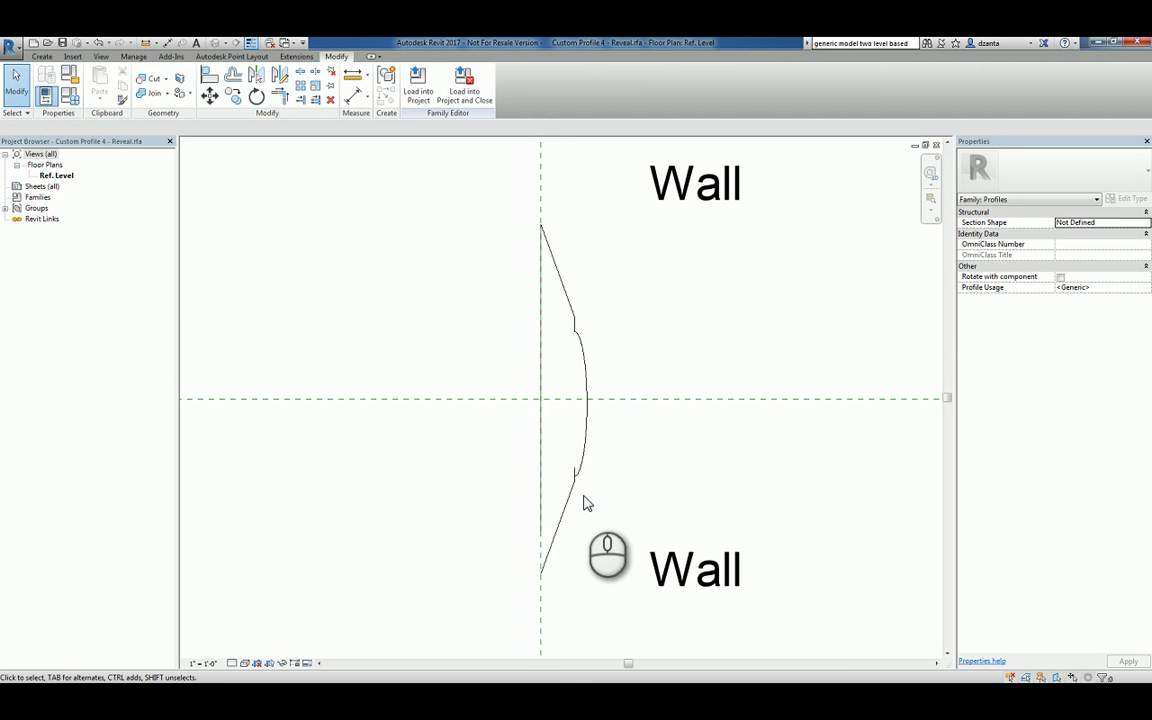
Step: Delete the arc and lower diagonal line, and shorten the vertical line to the horizontal reference plane
left_click_drag(557, 490, 617, 309)
key("Delete")
left_click(574, 480)
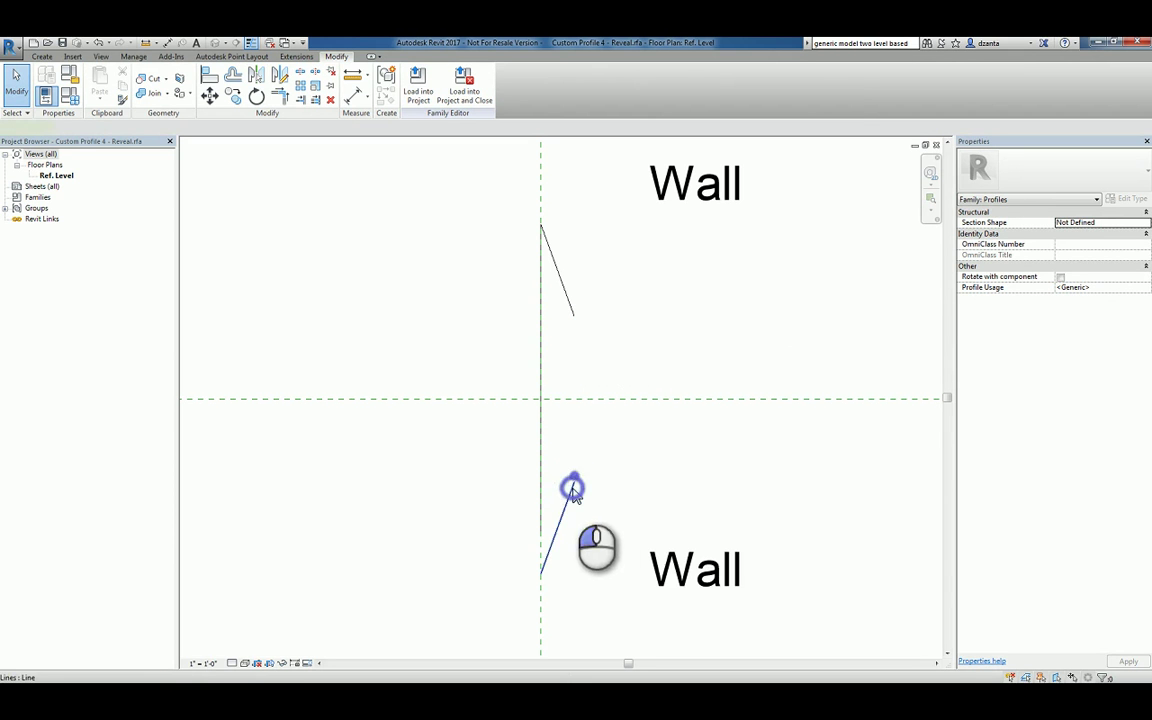
key("Delete")
left_click(542, 522)
left_click_drag(543, 522, 541, 399)
left_click(575, 452)
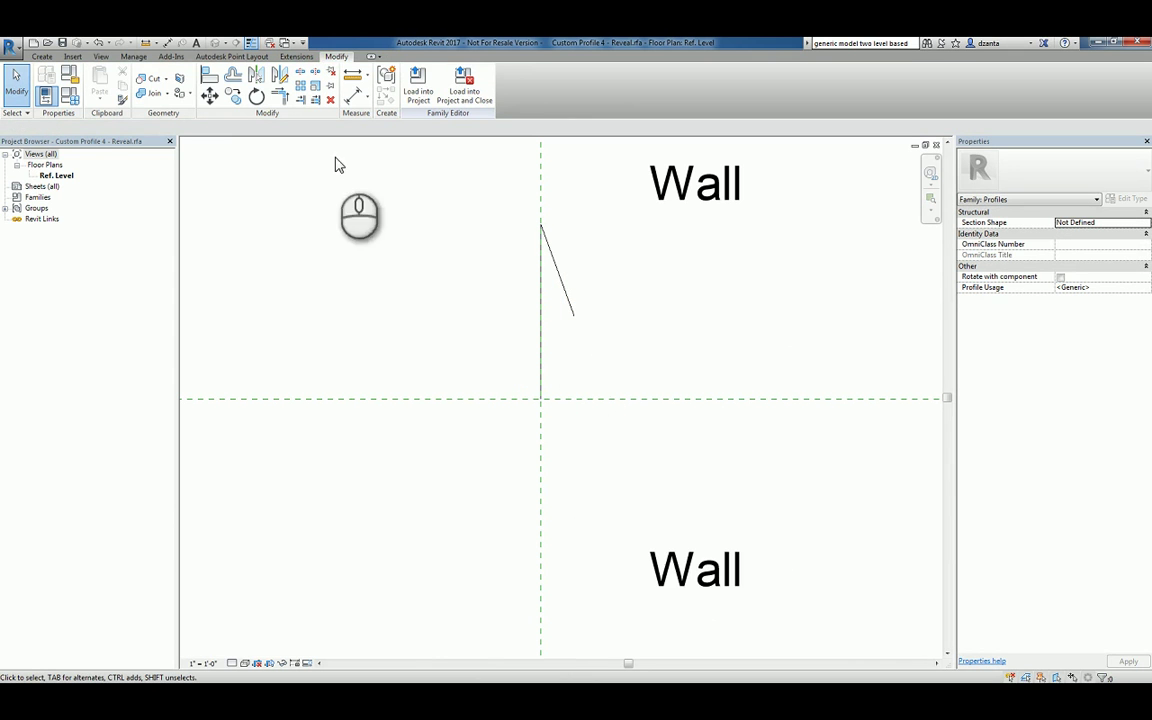
Step: Draw two small step segments from the diagonal line down to the reference plane
left_click(42, 56)
left_click(96, 82)
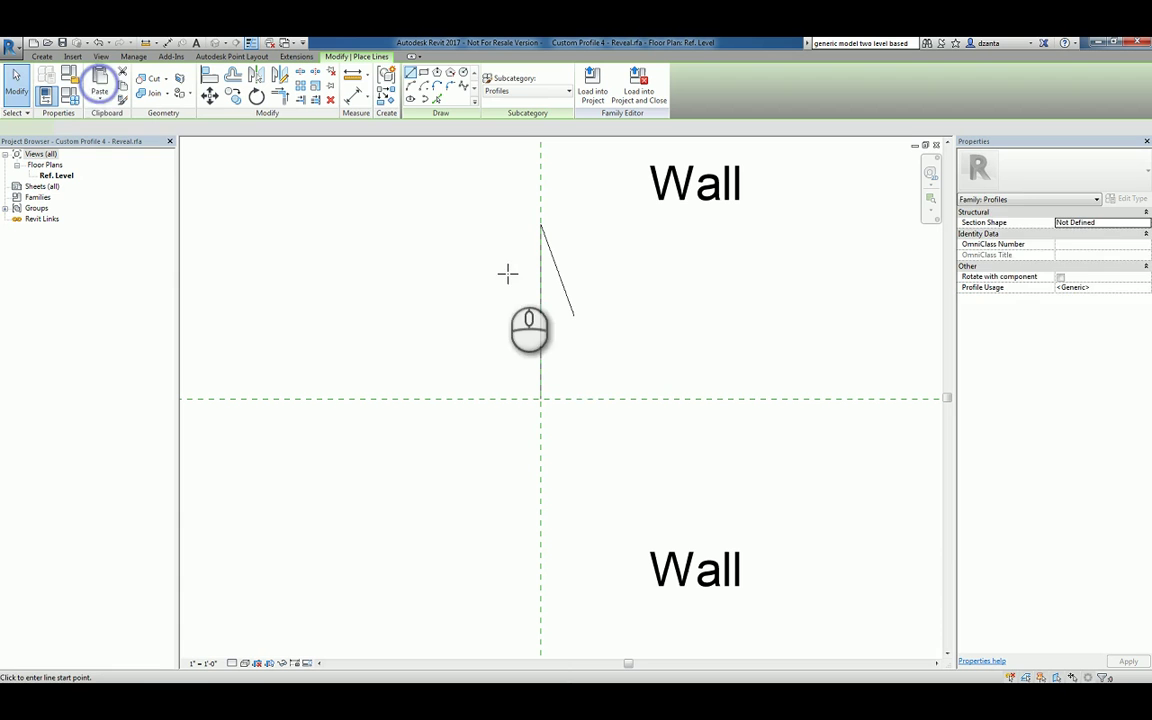
left_click(573, 316)
left_click(593, 316)
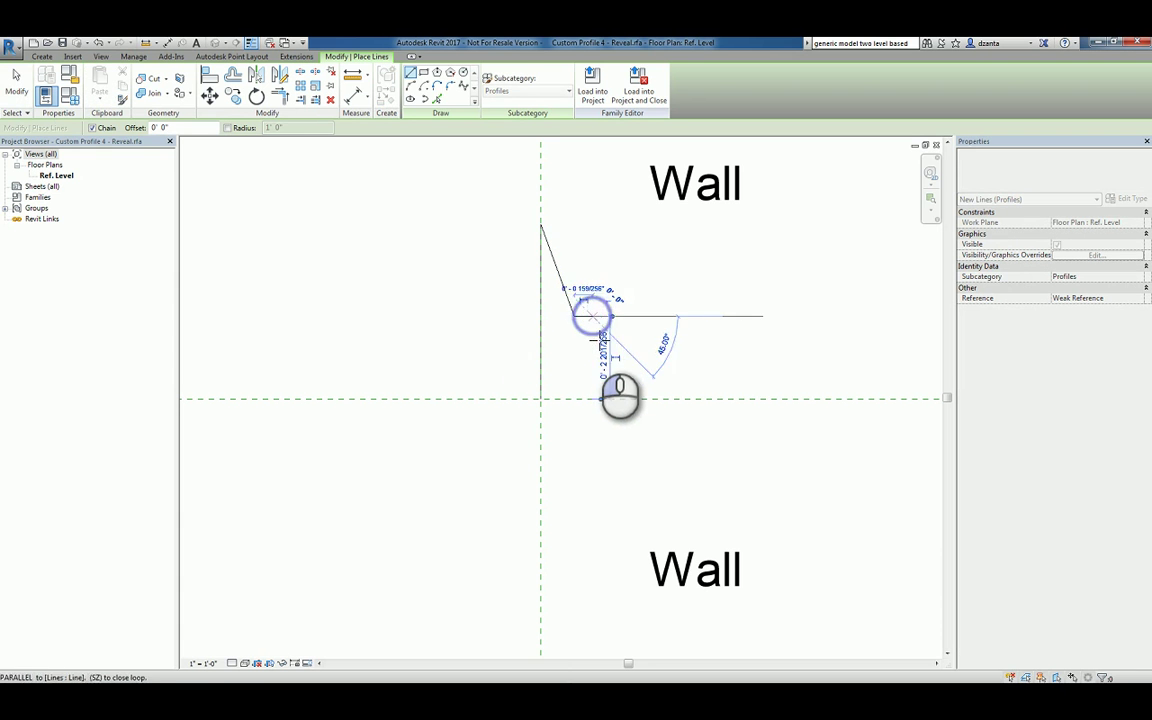
left_click(593, 338)
left_click(615, 338)
left_click(615, 358)
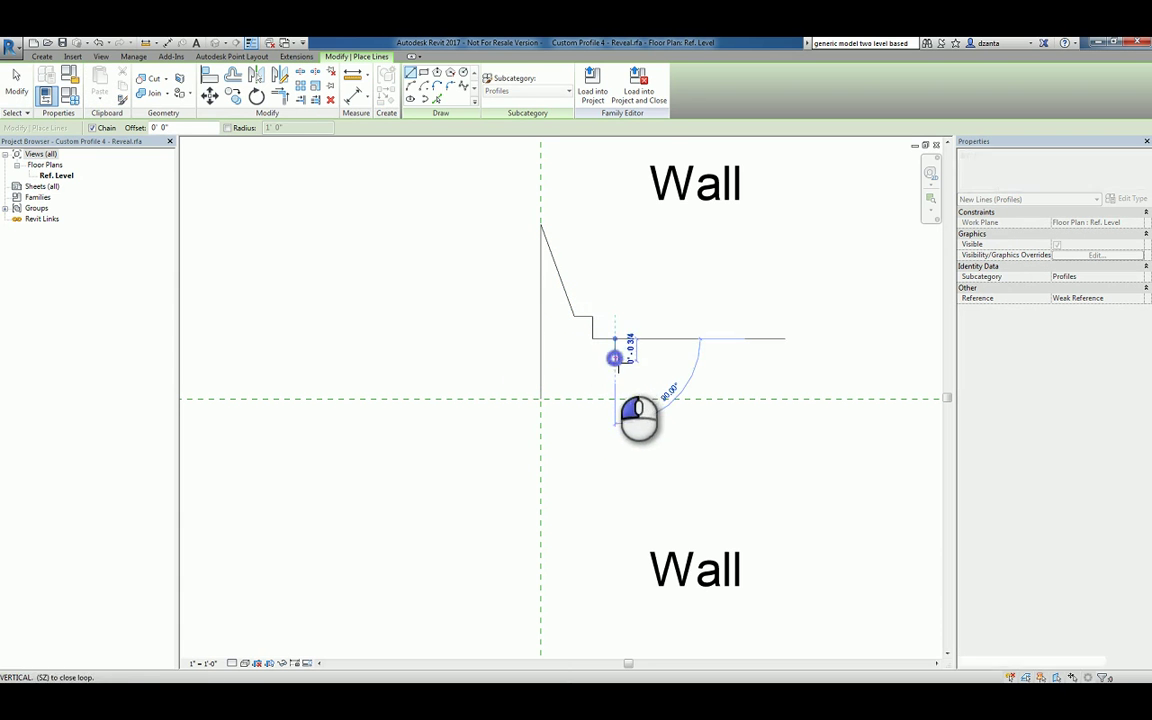
Step: Draw an ellipse centred on the reference plane at the end of the steps
left_click(408, 98)
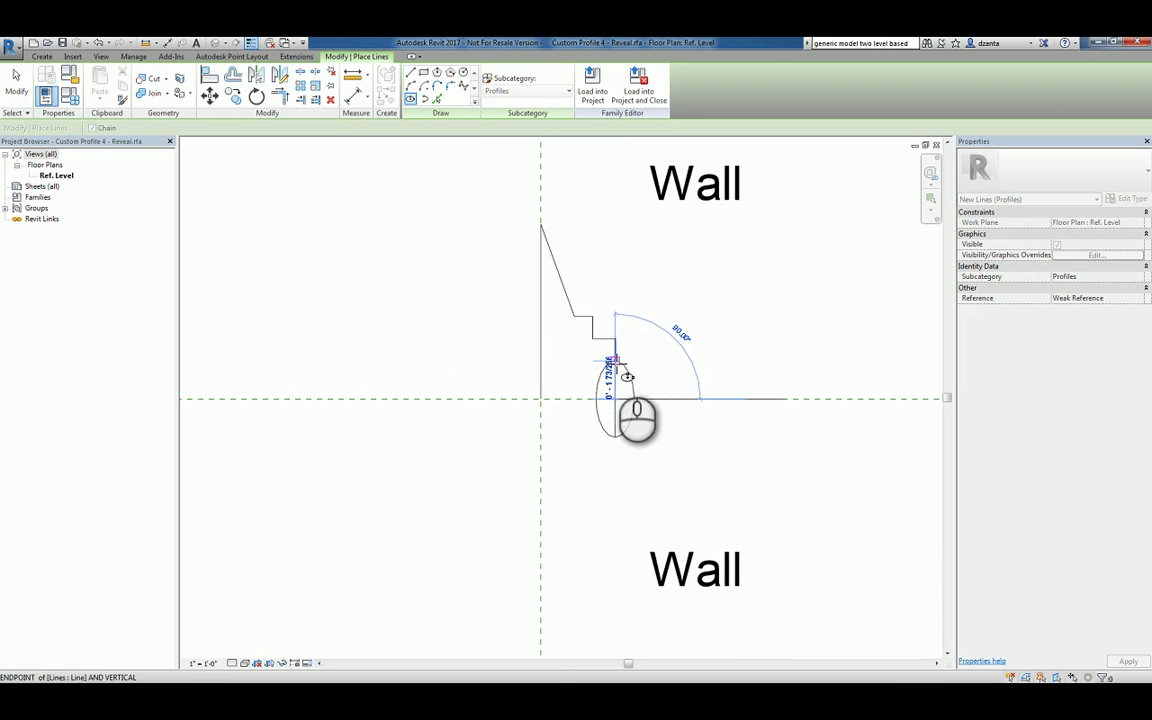
left_click(615, 360)
left_click(637, 398)
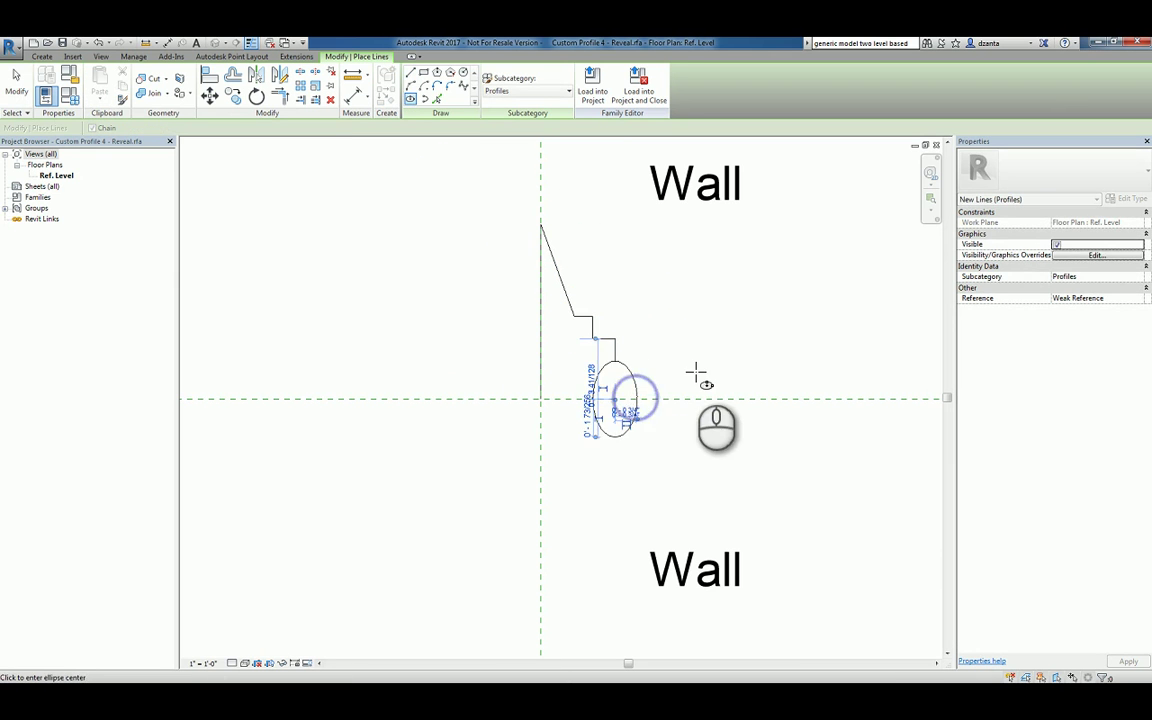
key("Escape")
key("Escape")
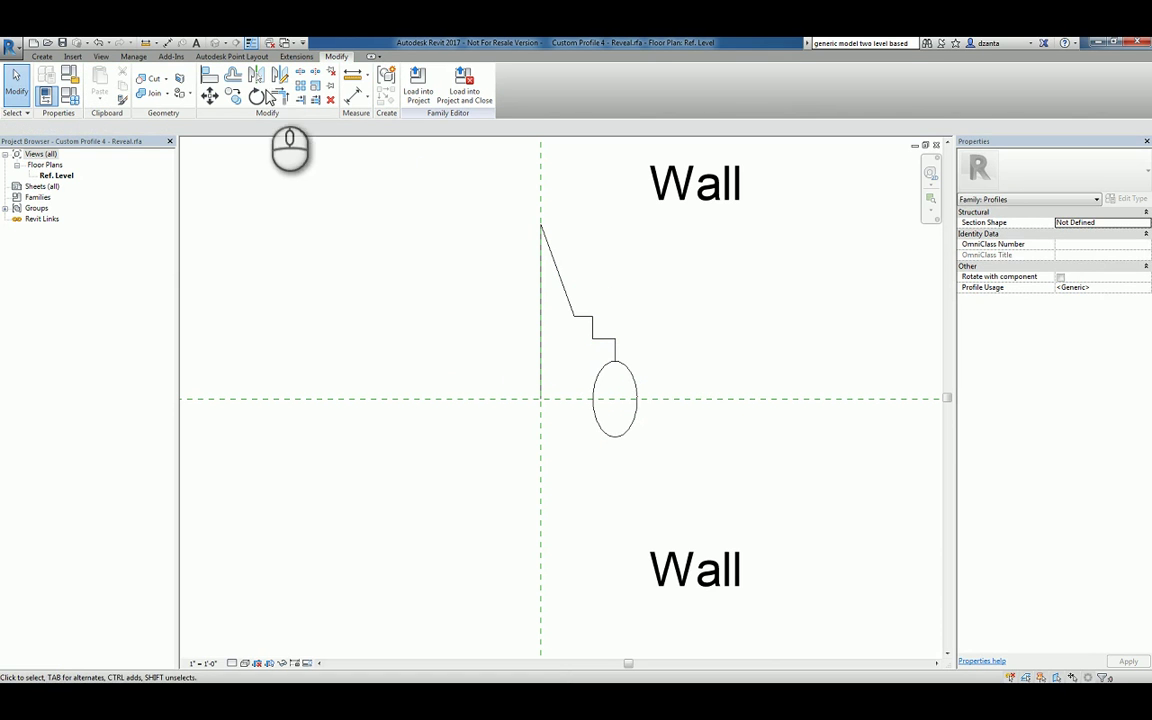
Step: Split the ellipse at its top and right-hand points and delete the unneeded arc
left_click(298, 77)
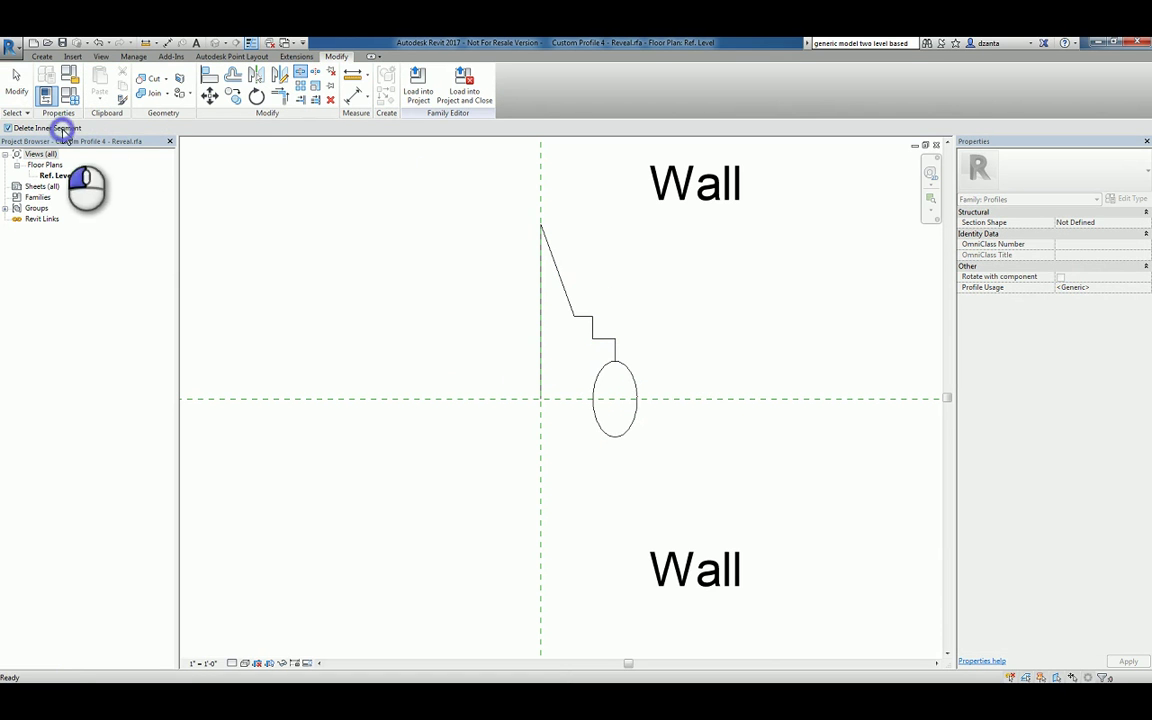
left_click(636, 400)
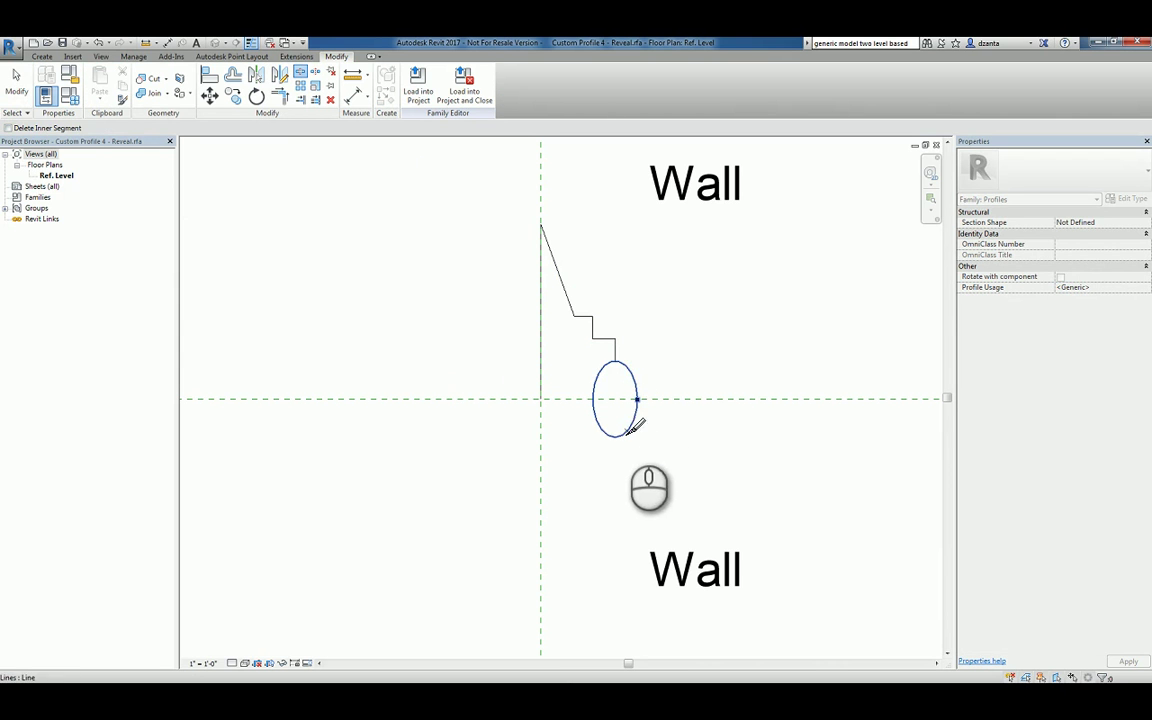
left_click(614, 360)
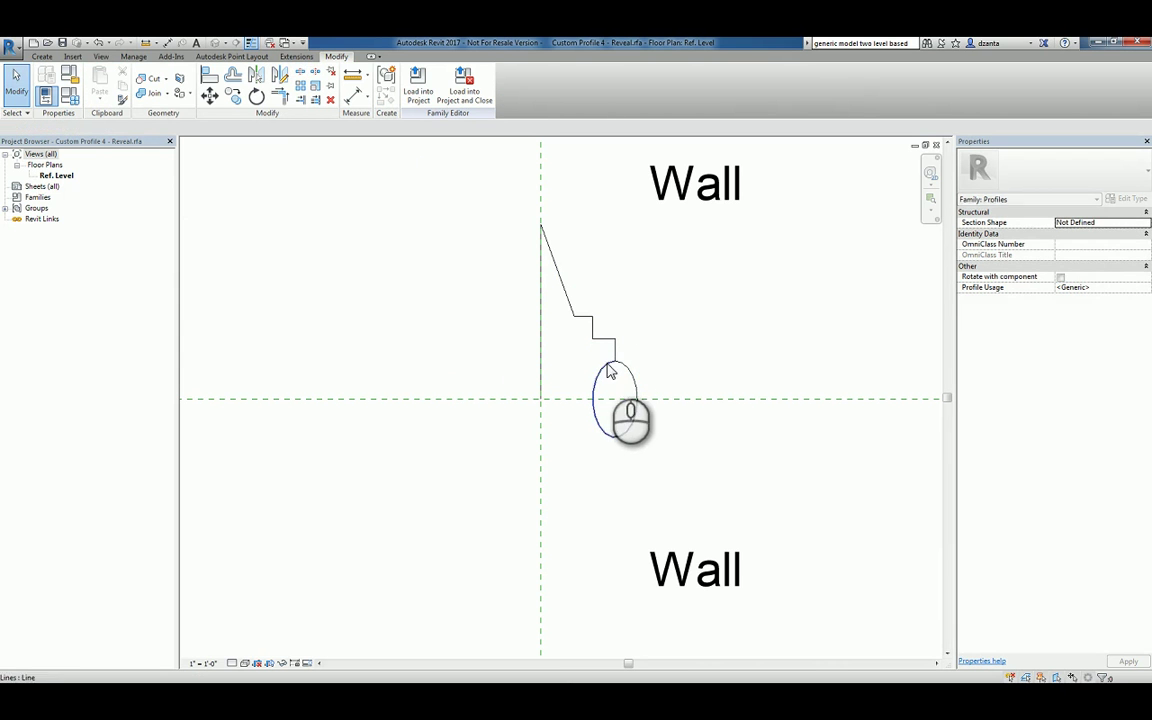
key("Escape")
left_click(602, 369)
key("Delete")
left_click(668, 360)
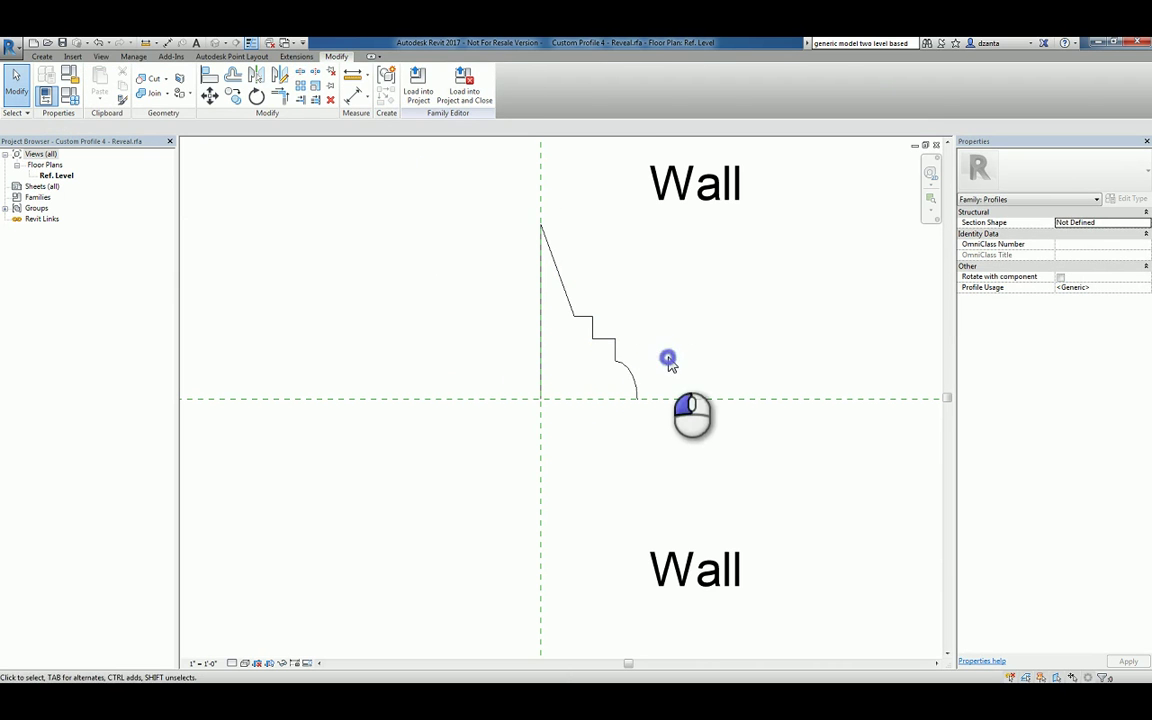
Step: Mirror all six profile lines across the horizontal reference plane
left_click_drag(660, 388, 550, 284)
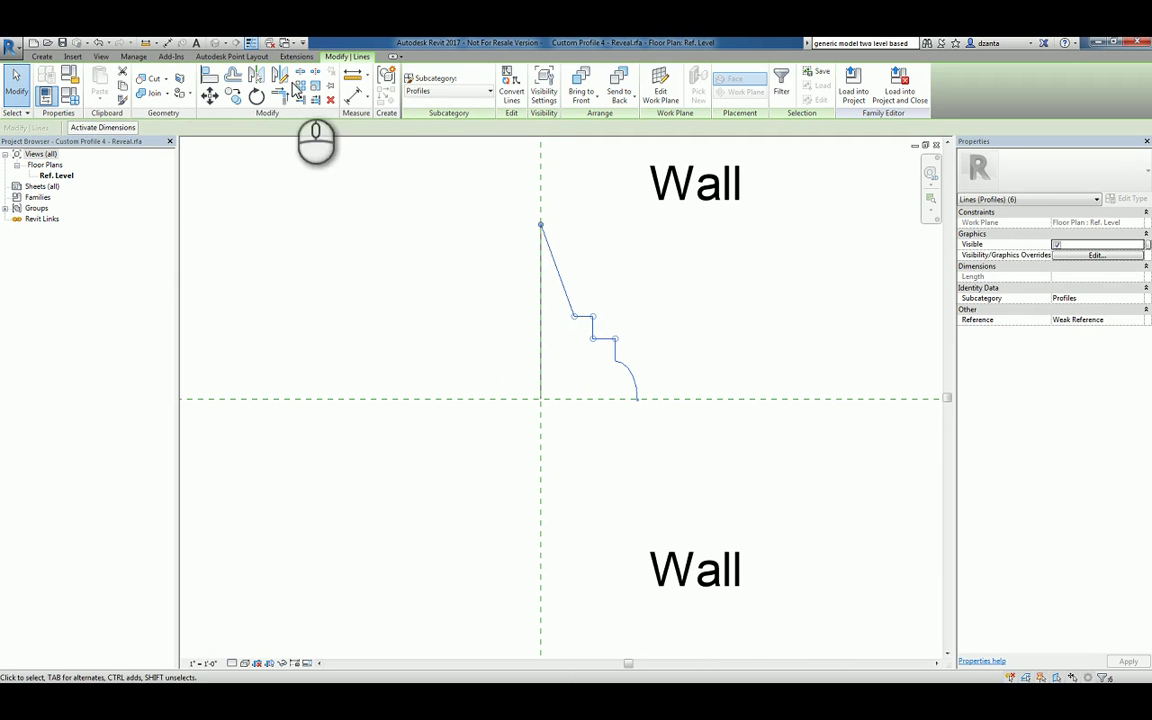
left_click(257, 78)
left_click(389, 400)
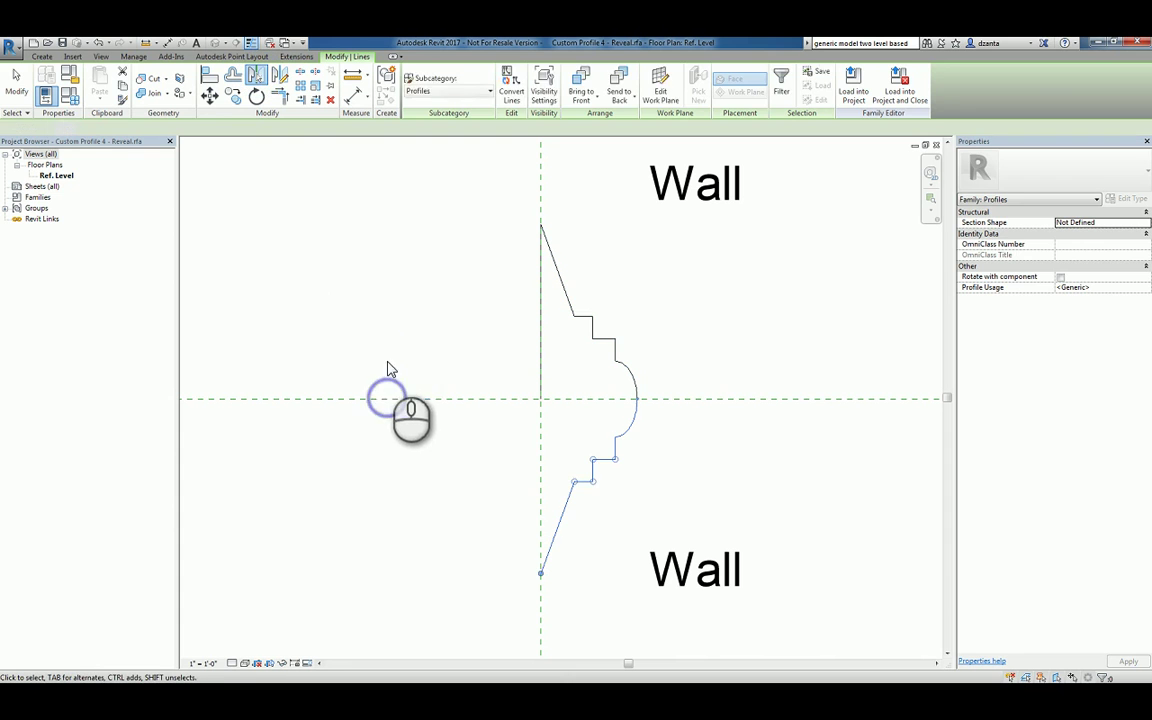
left_click(391, 327)
Step: Trim the lower sloped line and the vertical line into a corner with TR
key("t")
key("r")
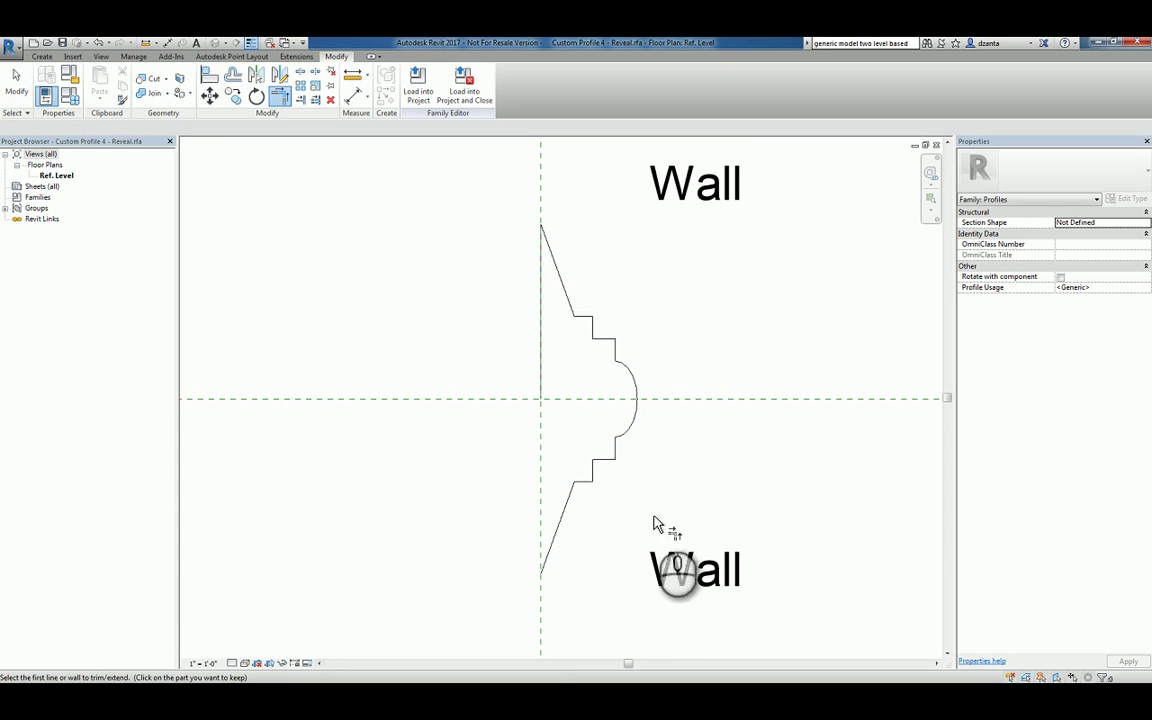
left_click(557, 532)
left_click(540, 381)
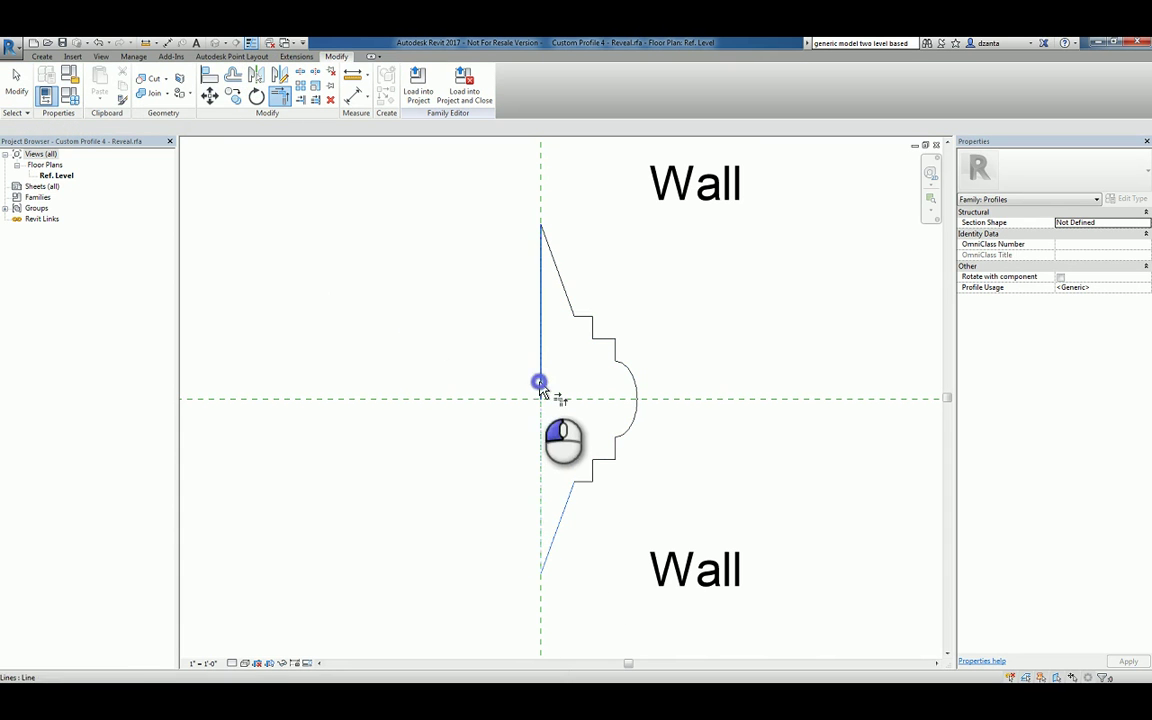
key("Escape")
left_click(489, 288)
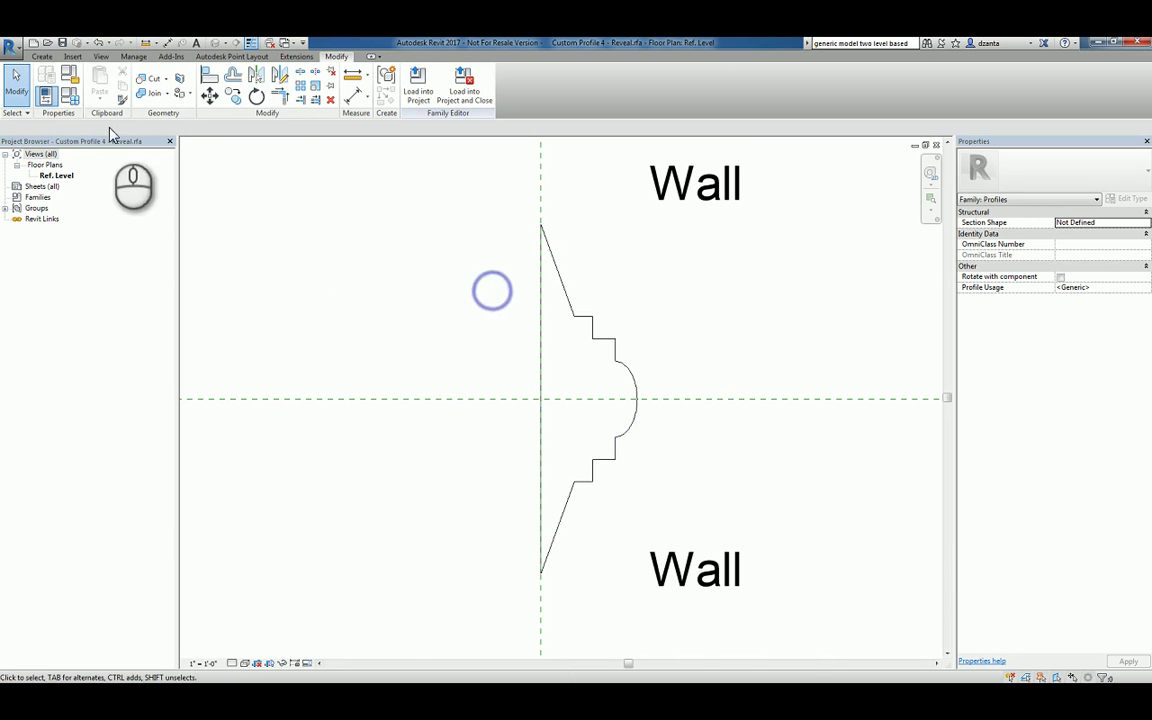
left_click(61, 42)
left_click(418, 82)
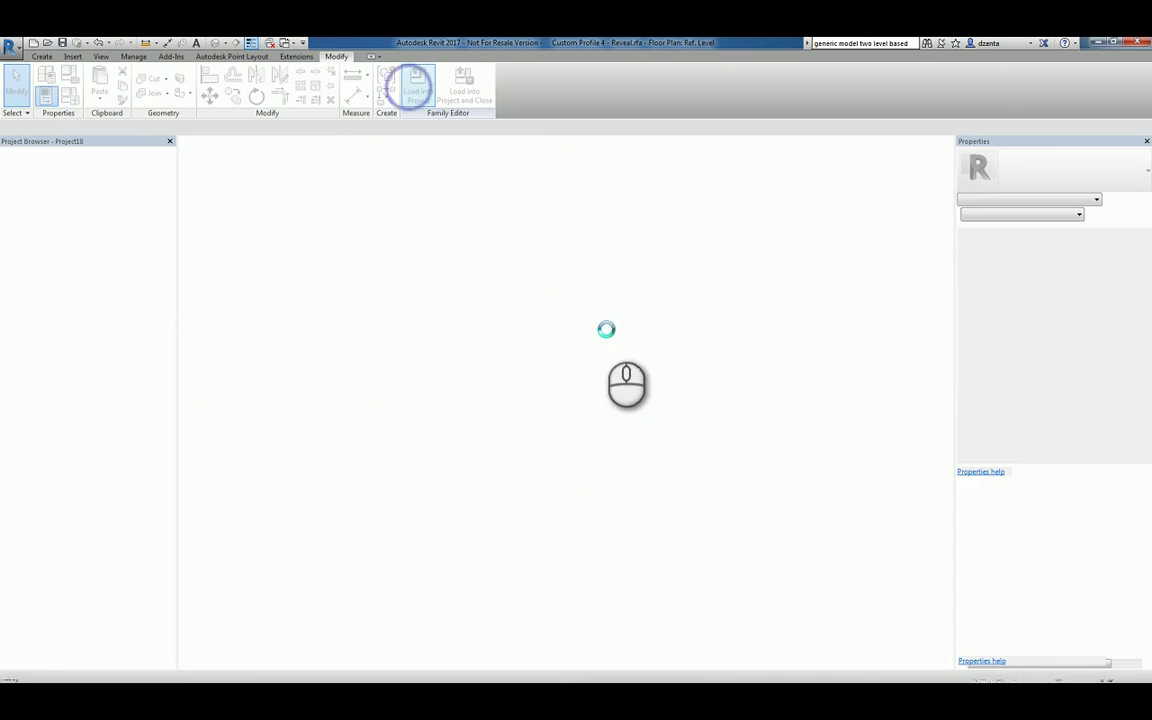
left_click(575, 367)
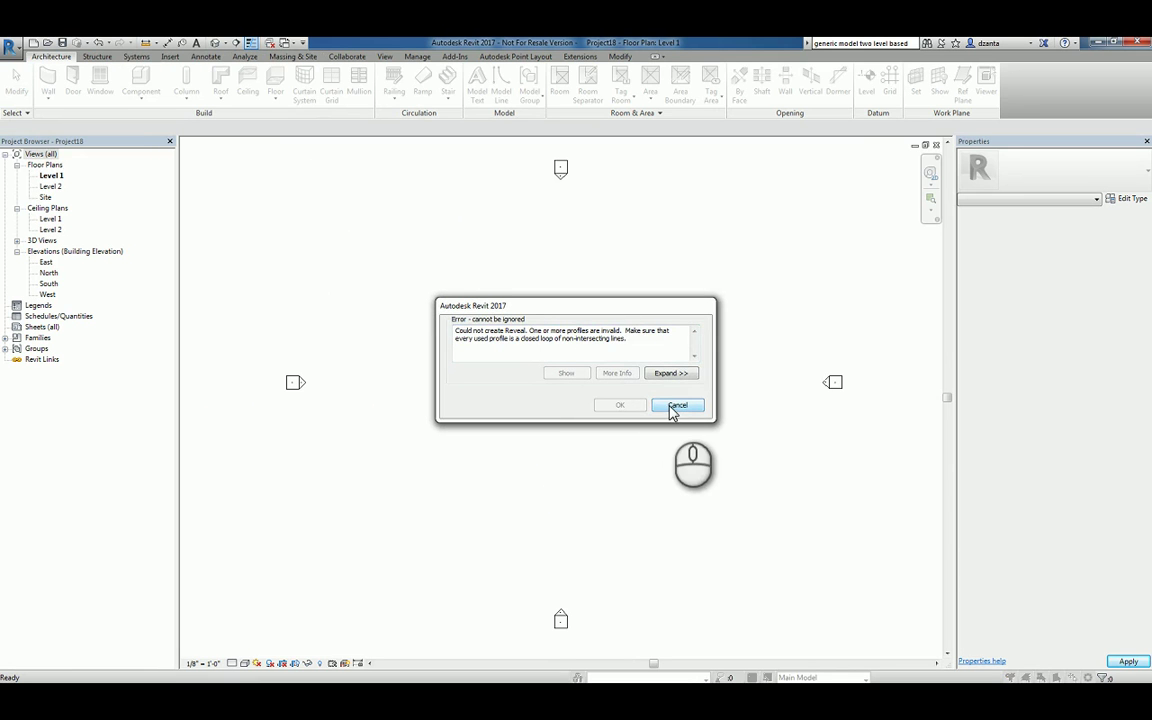
left_click(672, 405)
left_click(645, 379)
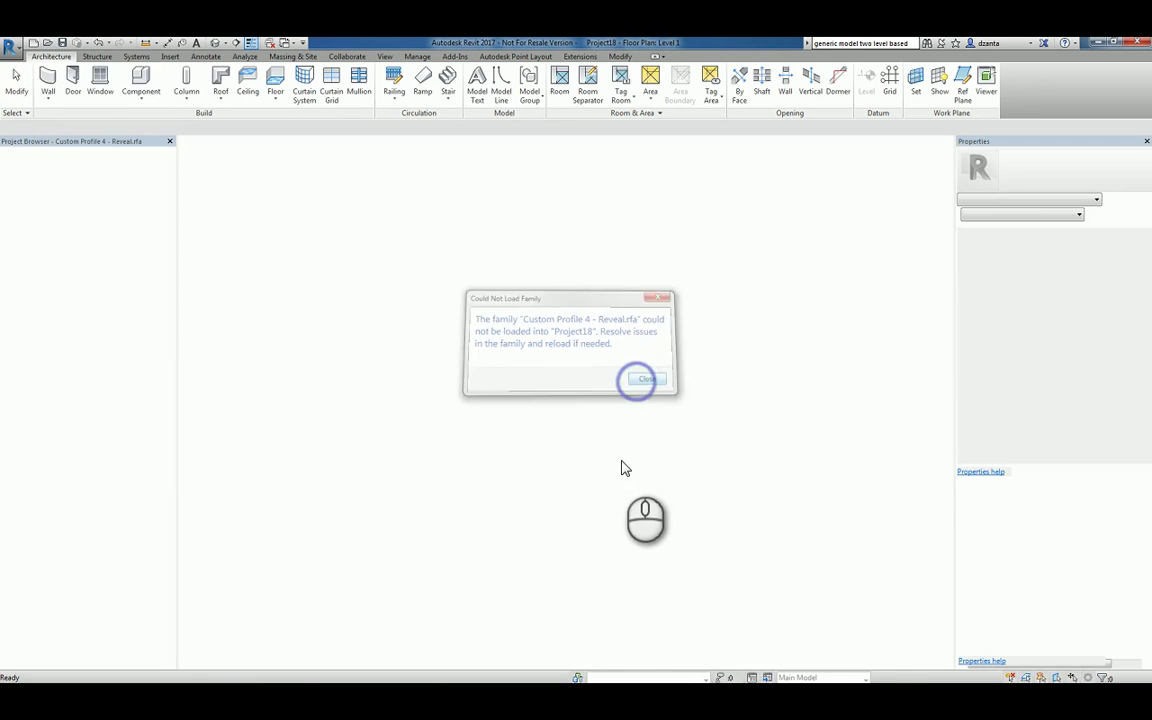
left_click(620, 466)
left_click(664, 350)
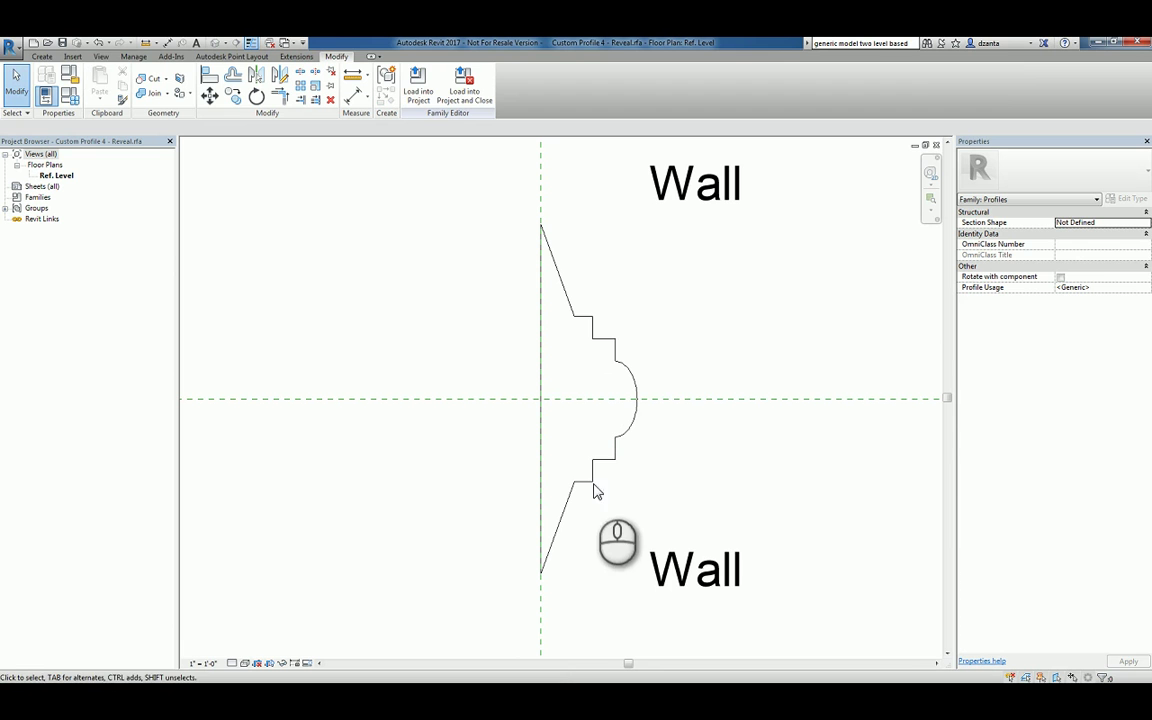
Step: Delete the curved and stepped middle segments and the upper step's short vertical line
left_click_drag(580, 470, 665, 342)
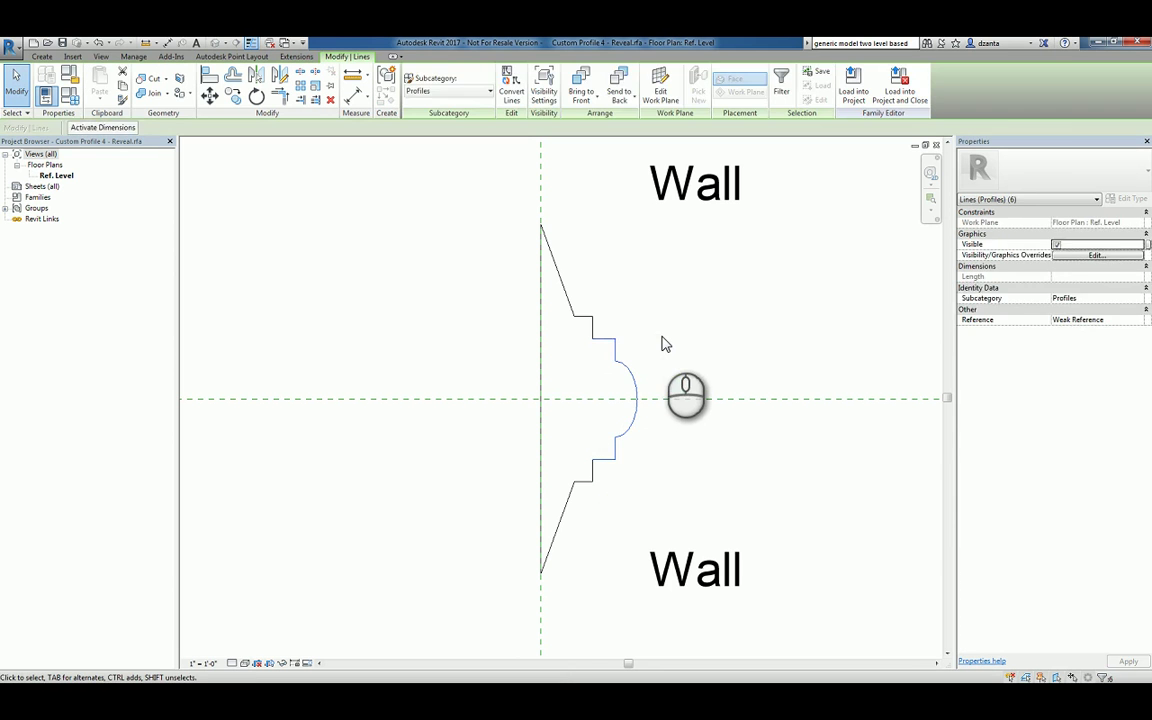
key("Delete")
left_click(591, 336)
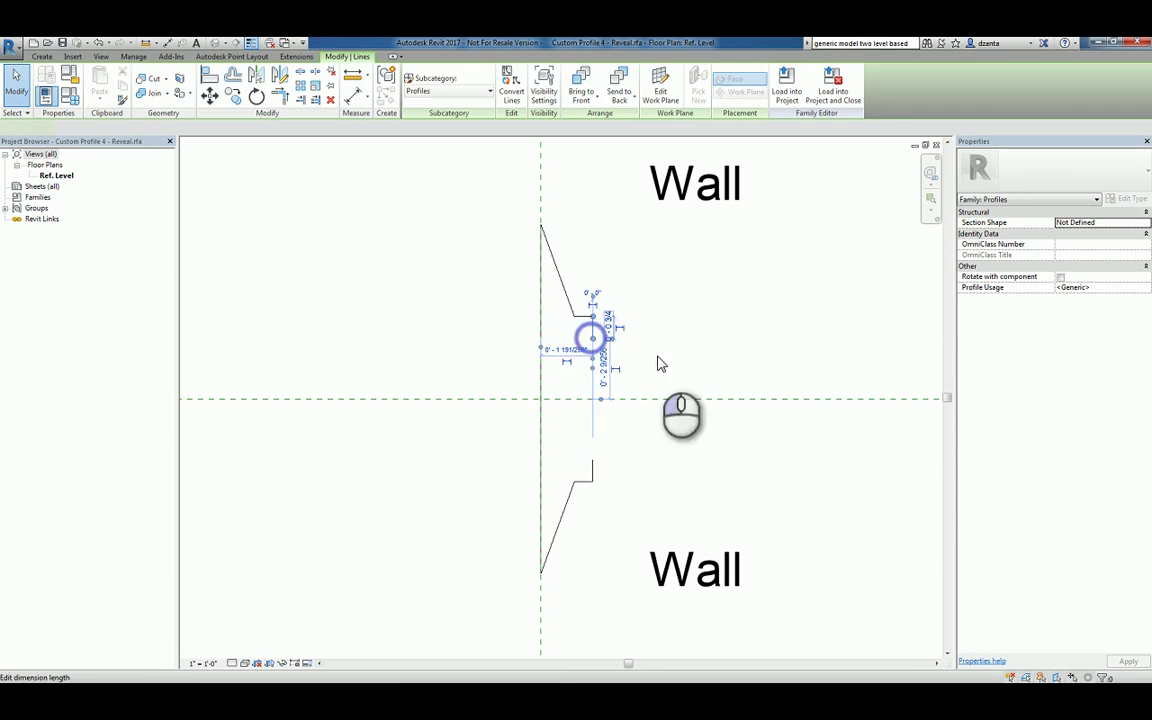
key("Delete")
Step: Extend the lower vertical line to the upper horizontal segment, save, and load into the project
key("t")
key("r")
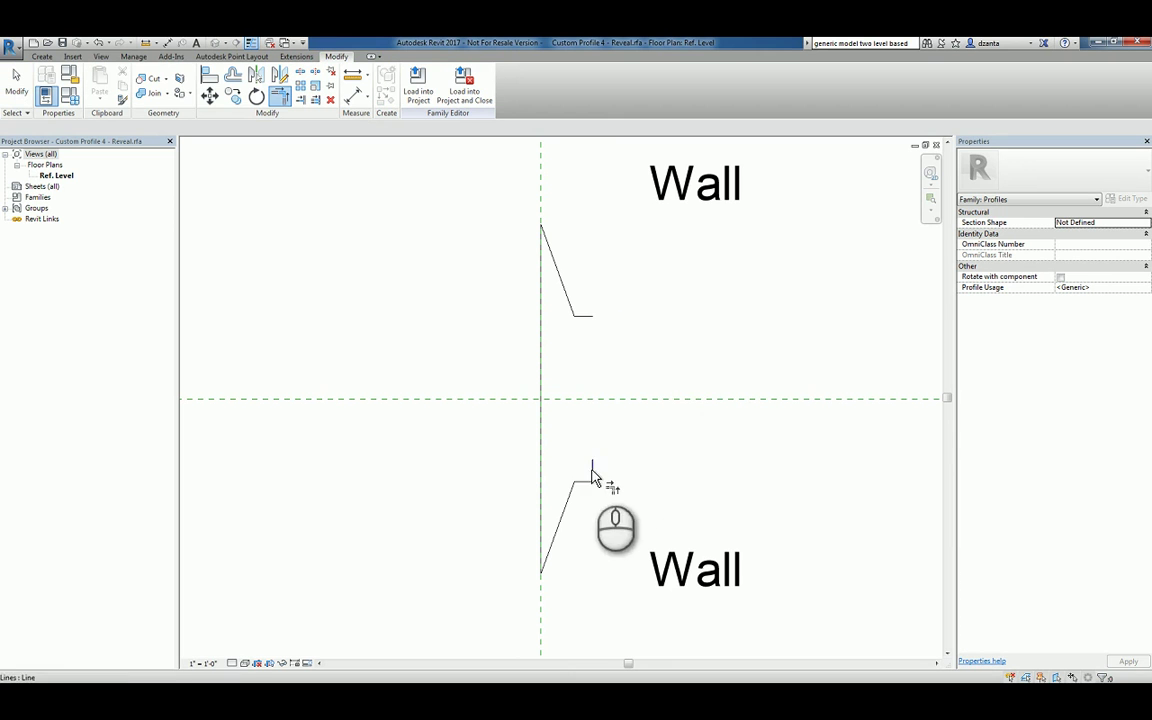
left_click(592, 470)
left_click(578, 316)
left_click(650, 372)
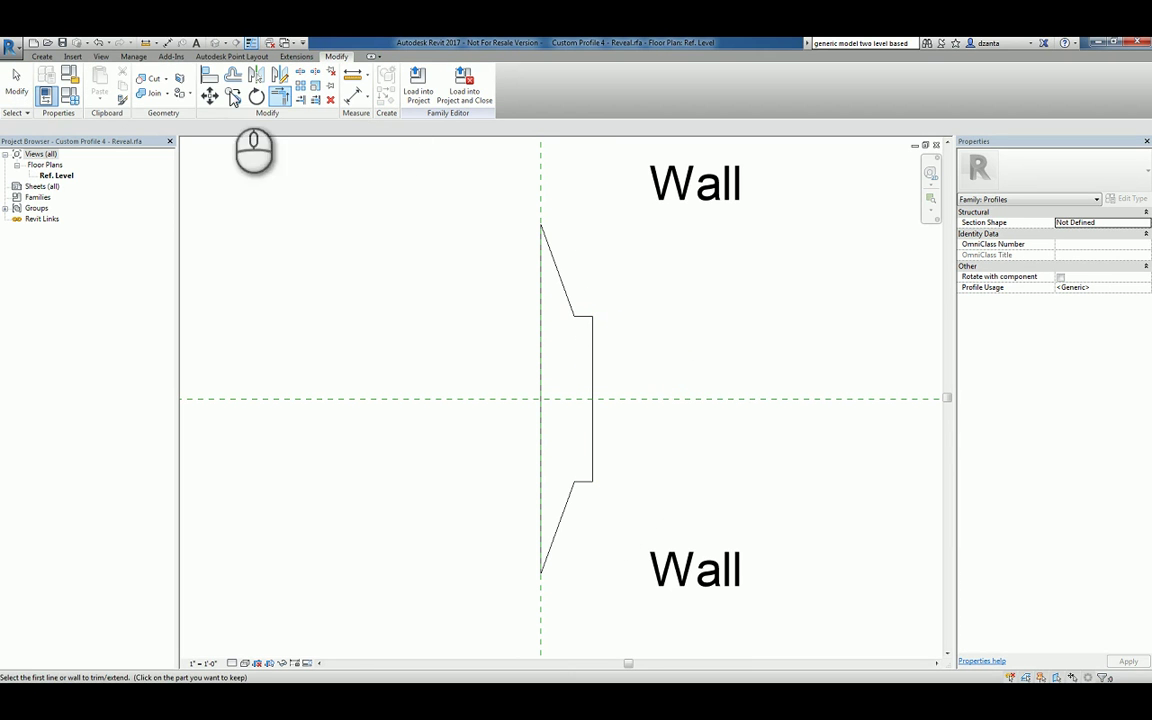
left_click(61, 42)
left_click(412, 88)
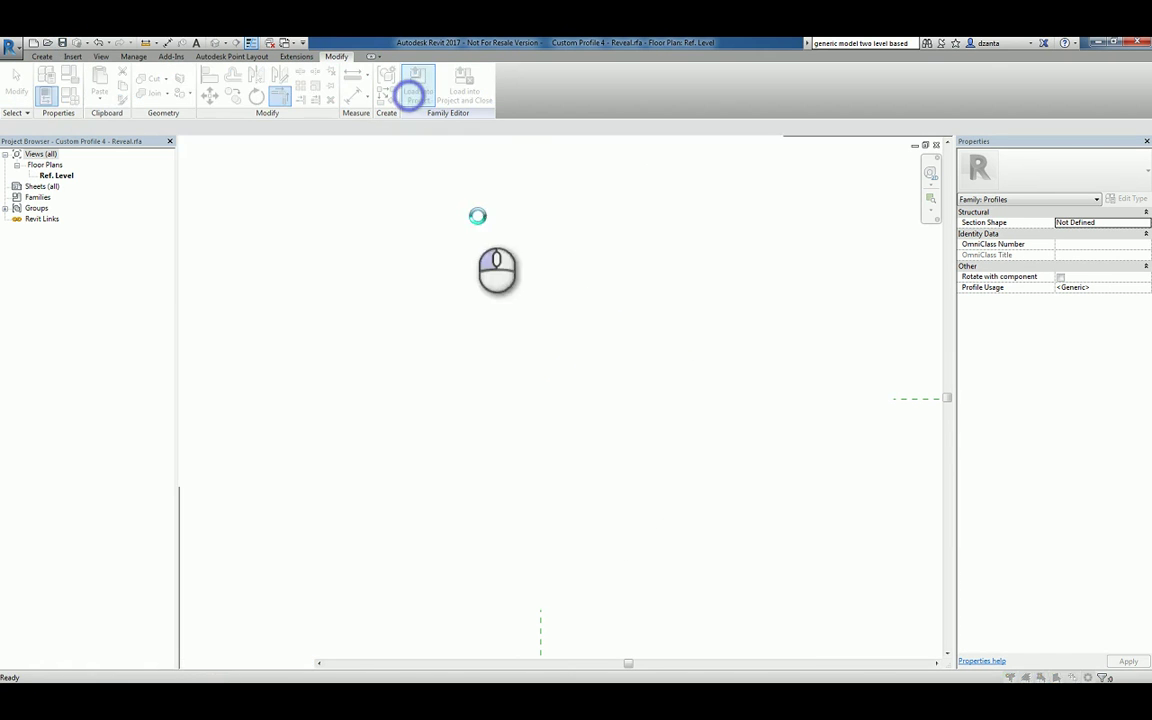
Step: Overwrite the existing profile version and inspect the cross-shaped reveal in the default 3D view
left_click(567, 366)
left_click(643, 478)
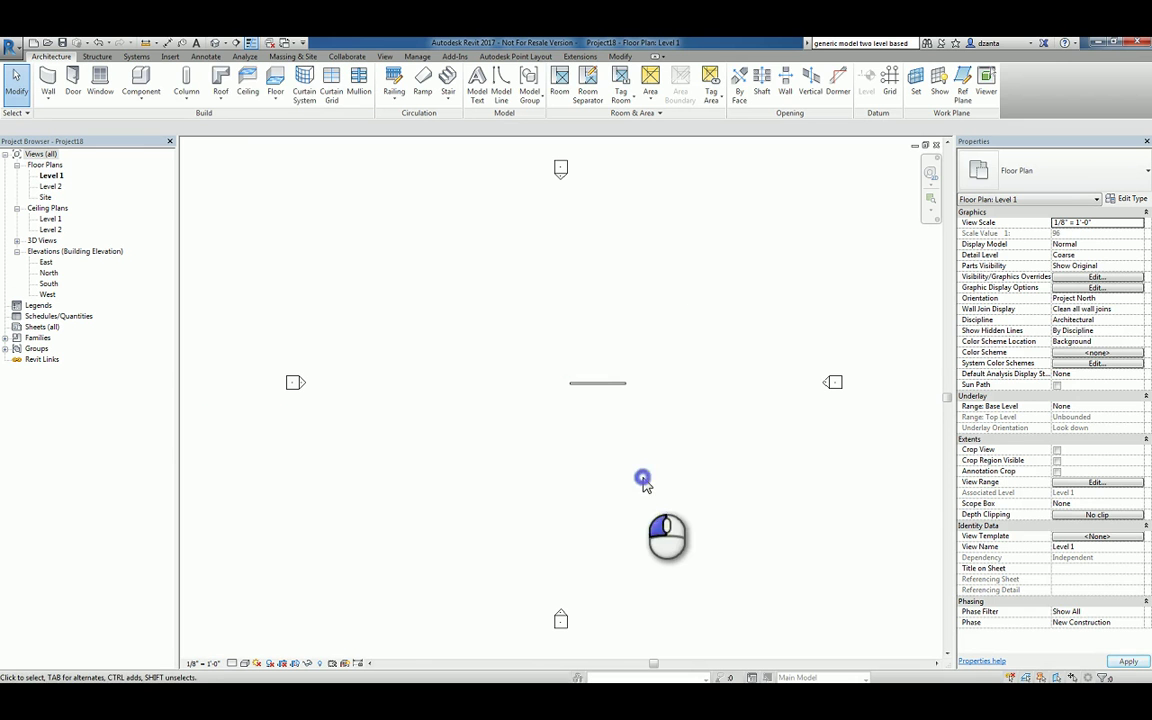
left_click(217, 44)
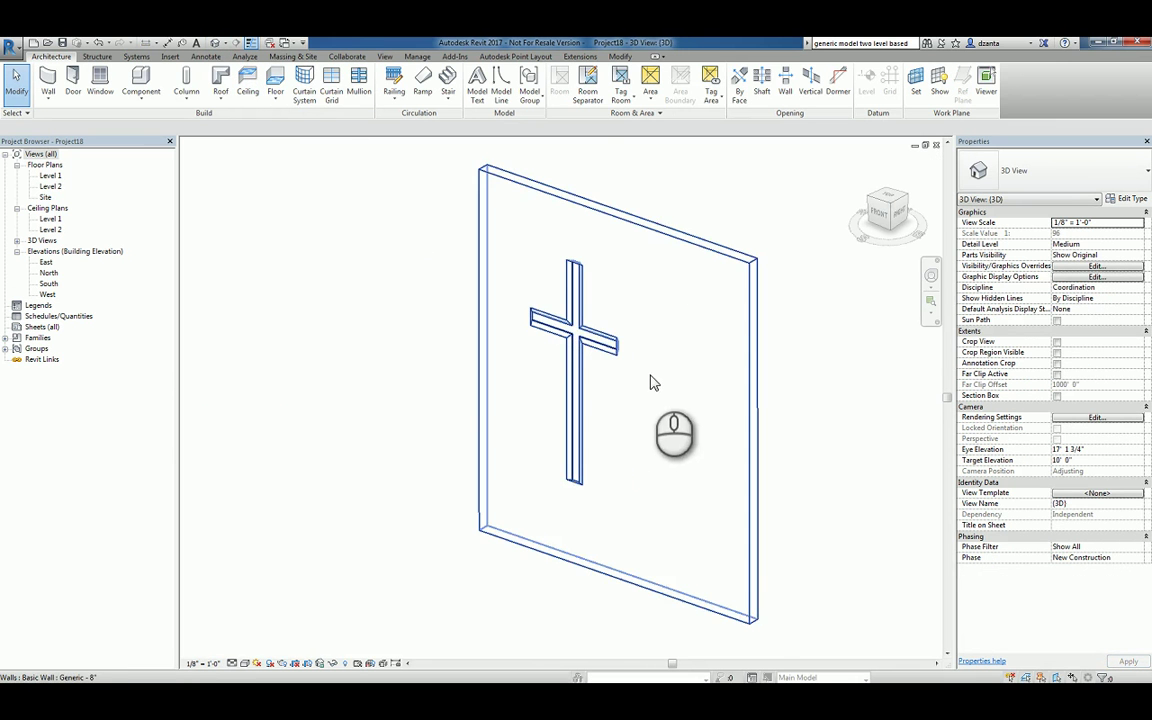
scroll(612, 376, "up", 5)
scroll(620, 368, "up", 4)
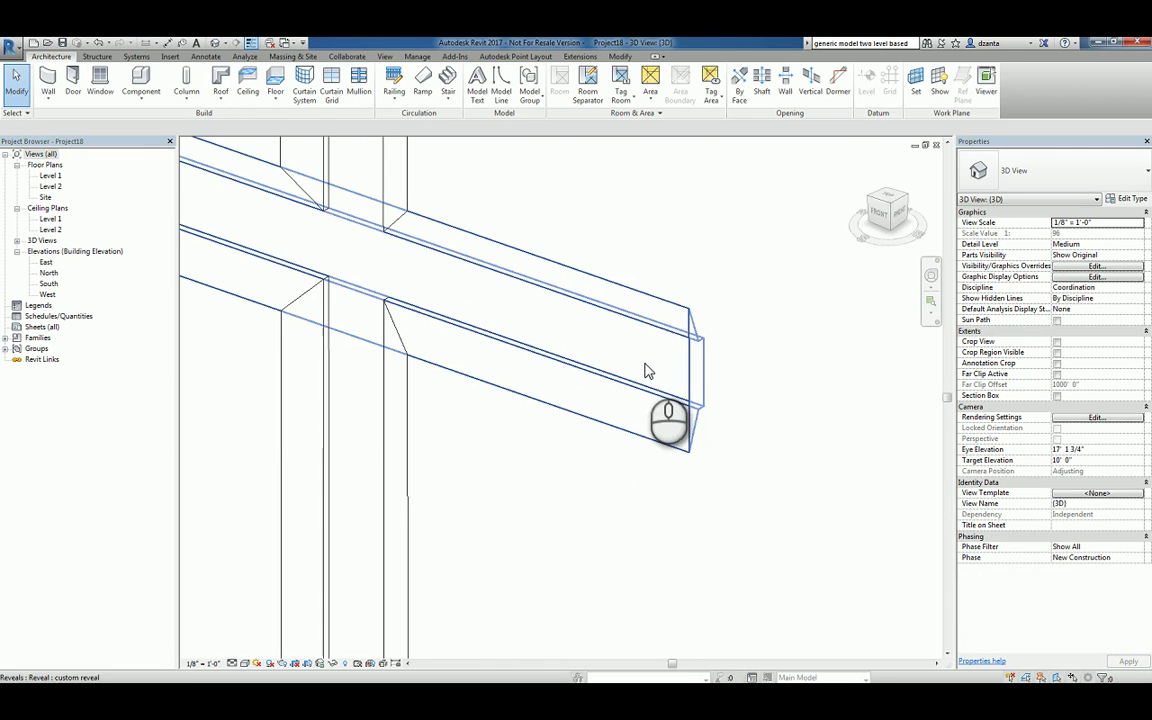
scroll(648, 380, "up", 2)
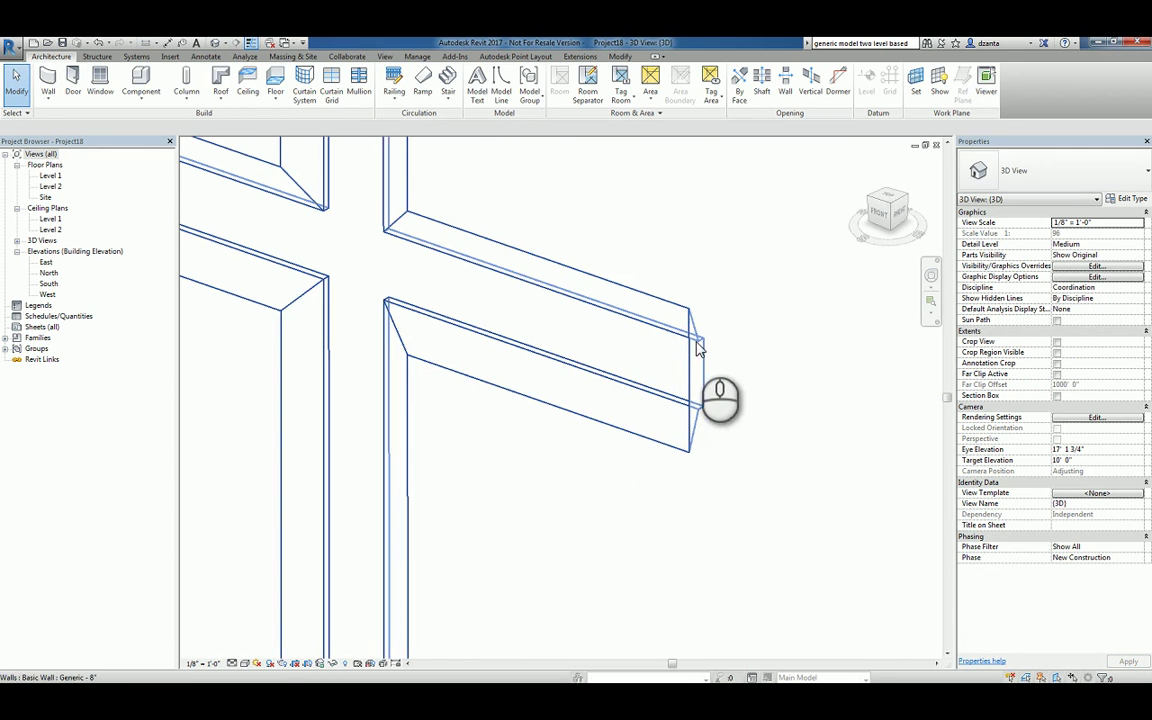
scroll(655, 405, "down", 5)
scroll(675, 455, "down", 3)
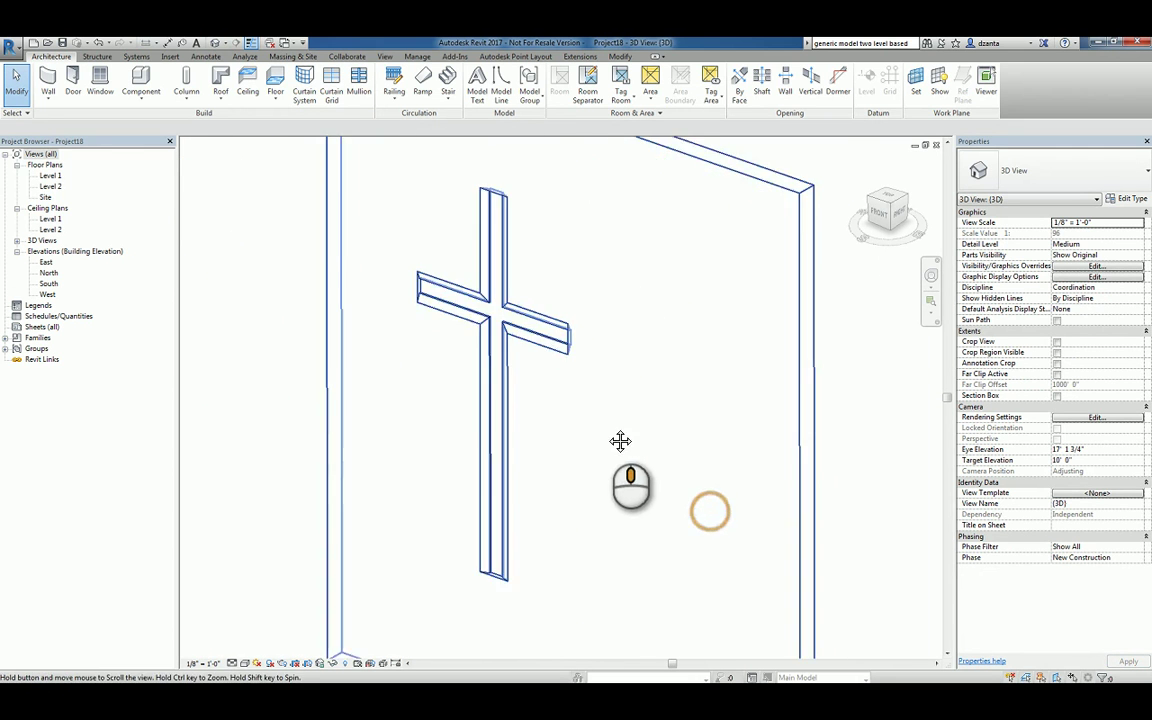
scroll(692, 455, "down", 8)
middle_click_drag(823, 507, 787, 480)
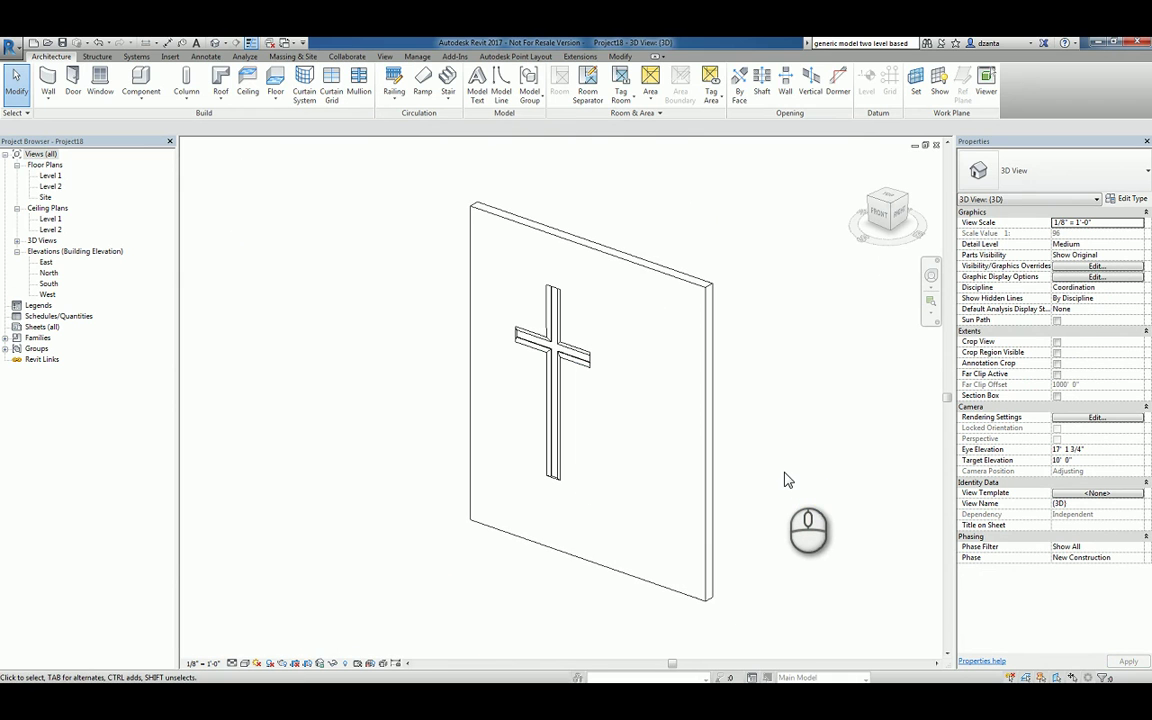